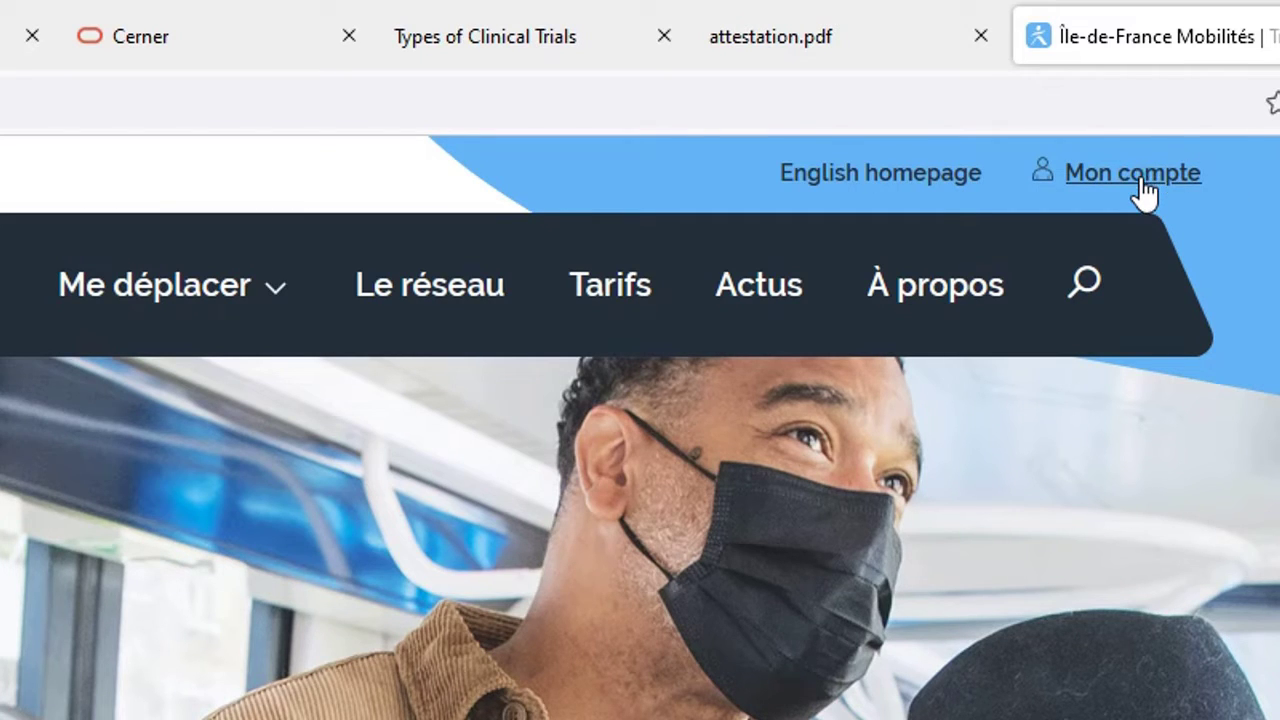
Open Mon compte, then choose the Mon Navigo card for Navigo passes
{"action": "left_click", "coordinate": [1140, 185]}
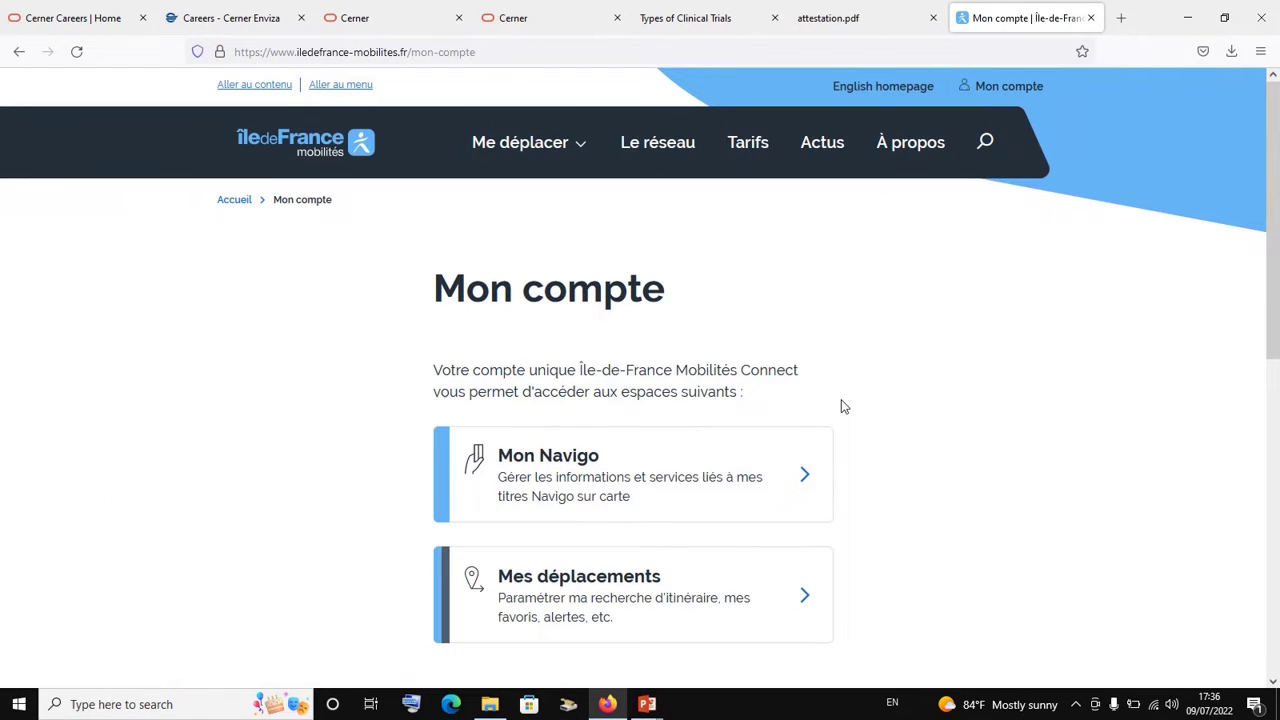
{"action": "scroll", "coordinate": [843, 406], "scroll_direction": "down", "scroll_amount": 2}
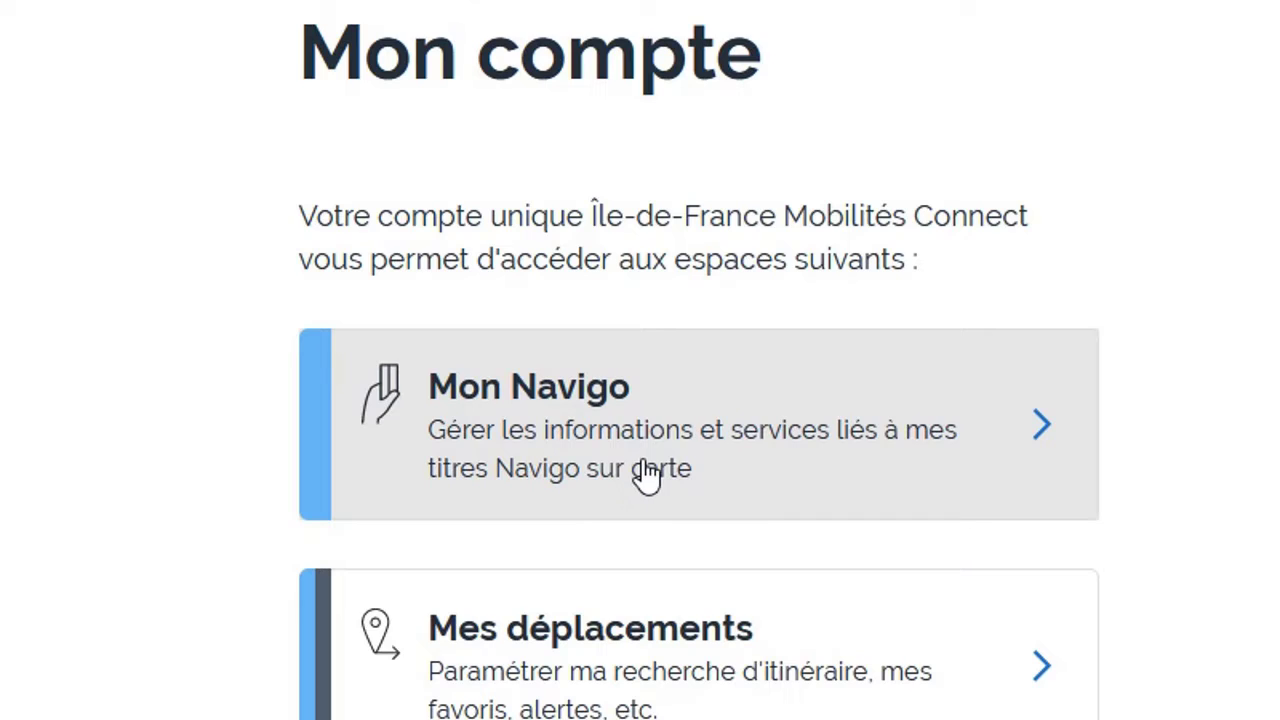
{"action": "left_click", "coordinate": [588, 425]}
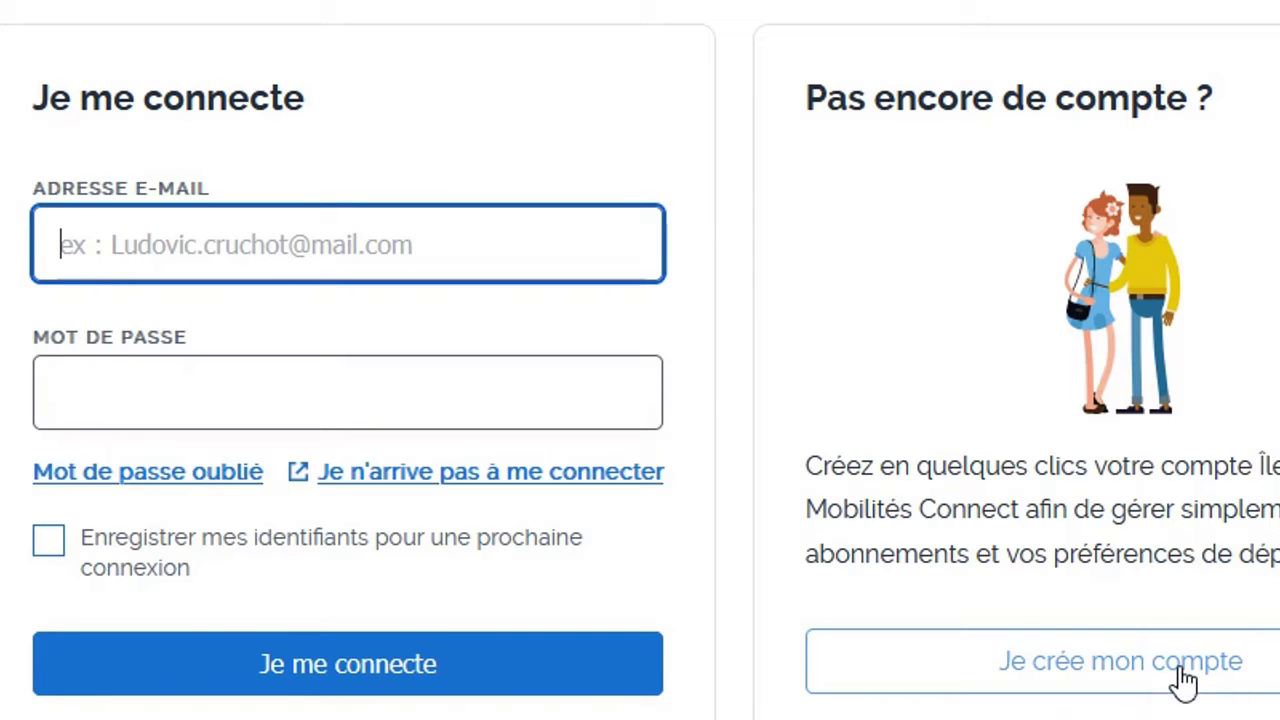
Start a new Connect account and enter the surname and first name
{"action": "left_click", "coordinate": [1095, 677]}
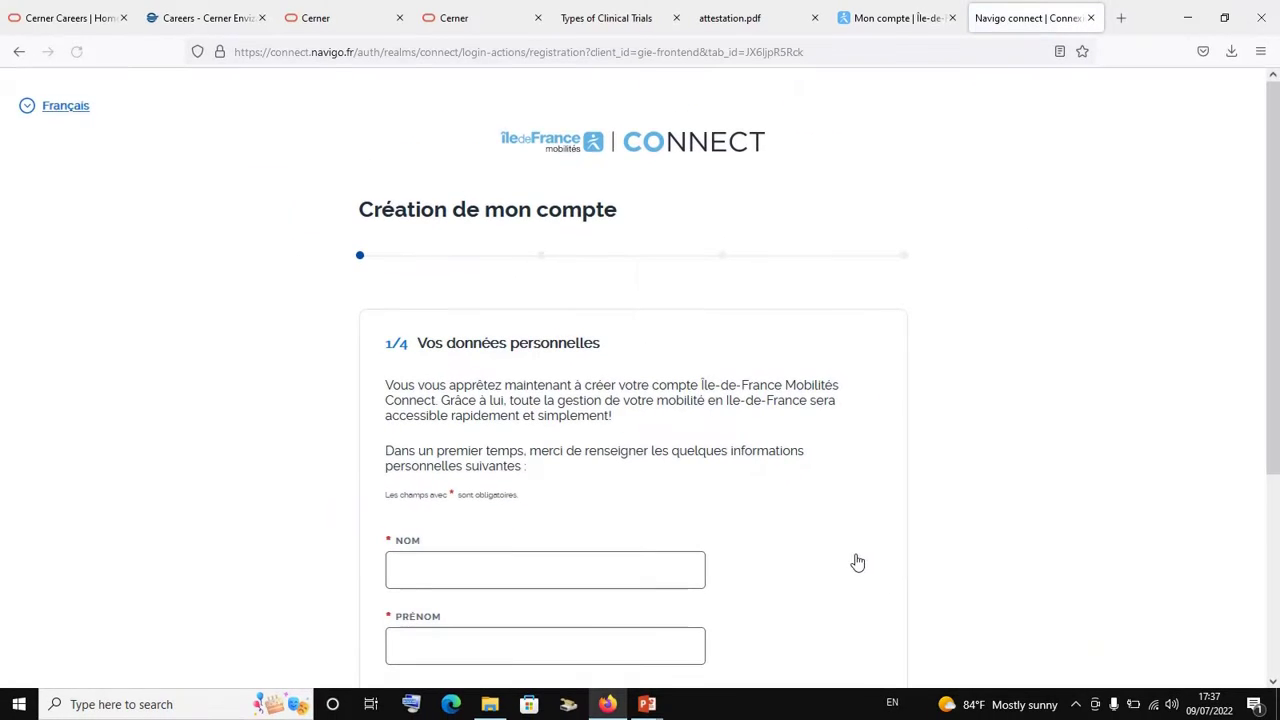
{"action": "left_click", "coordinate": [565, 556]}
{"action": "scroll", "coordinate": [566, 556], "scroll_direction": "down", "scroll_amount": 3}
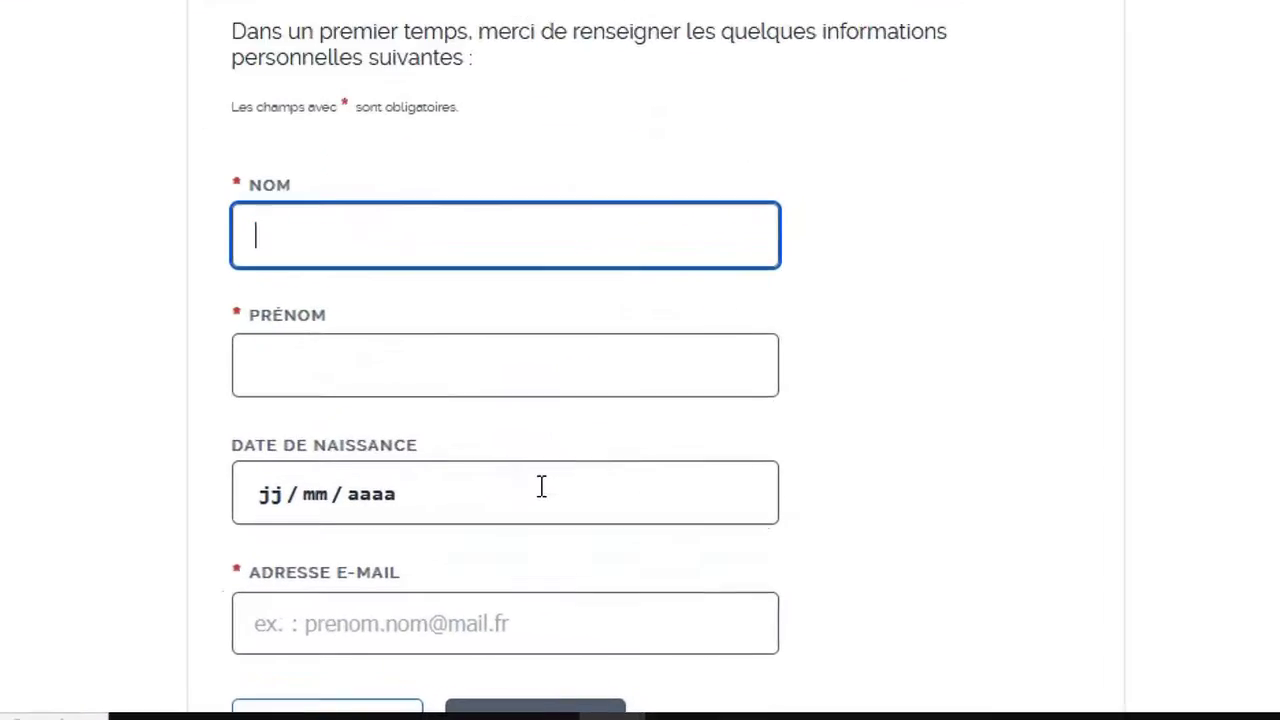
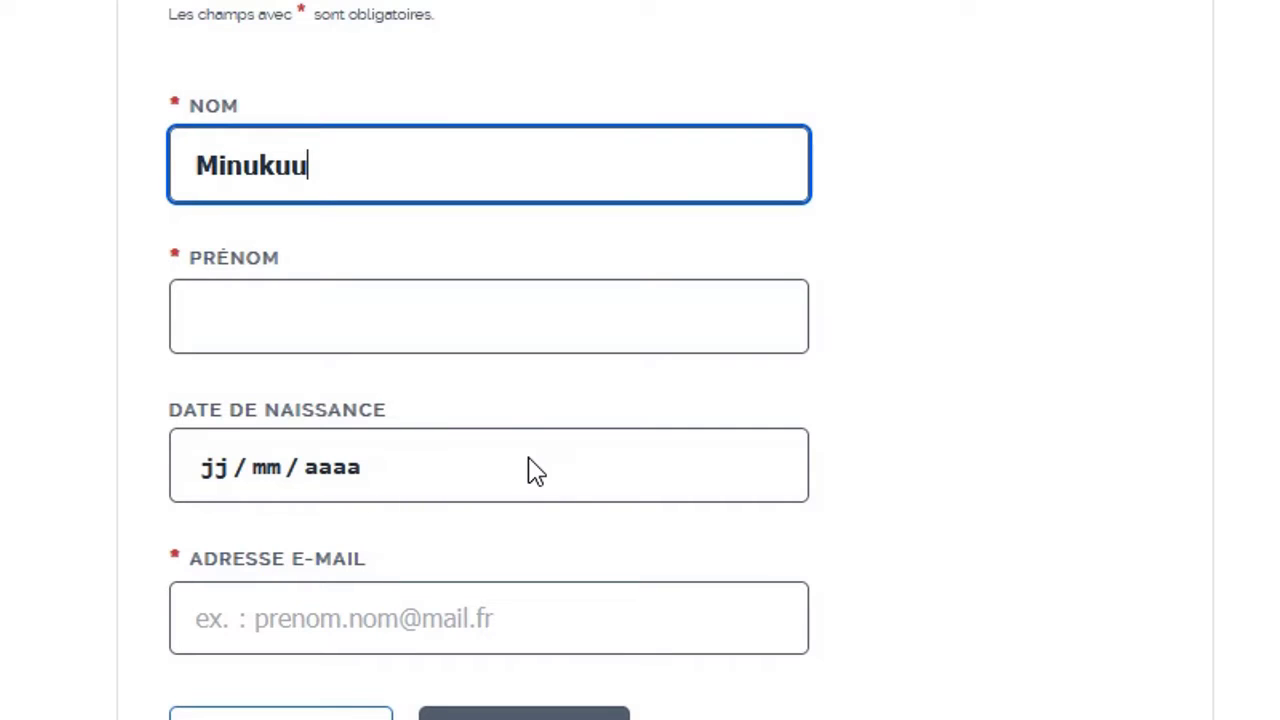
{"action": "scroll", "coordinate": [535, 470], "scroll_direction": "down", "scroll_amount": 2}
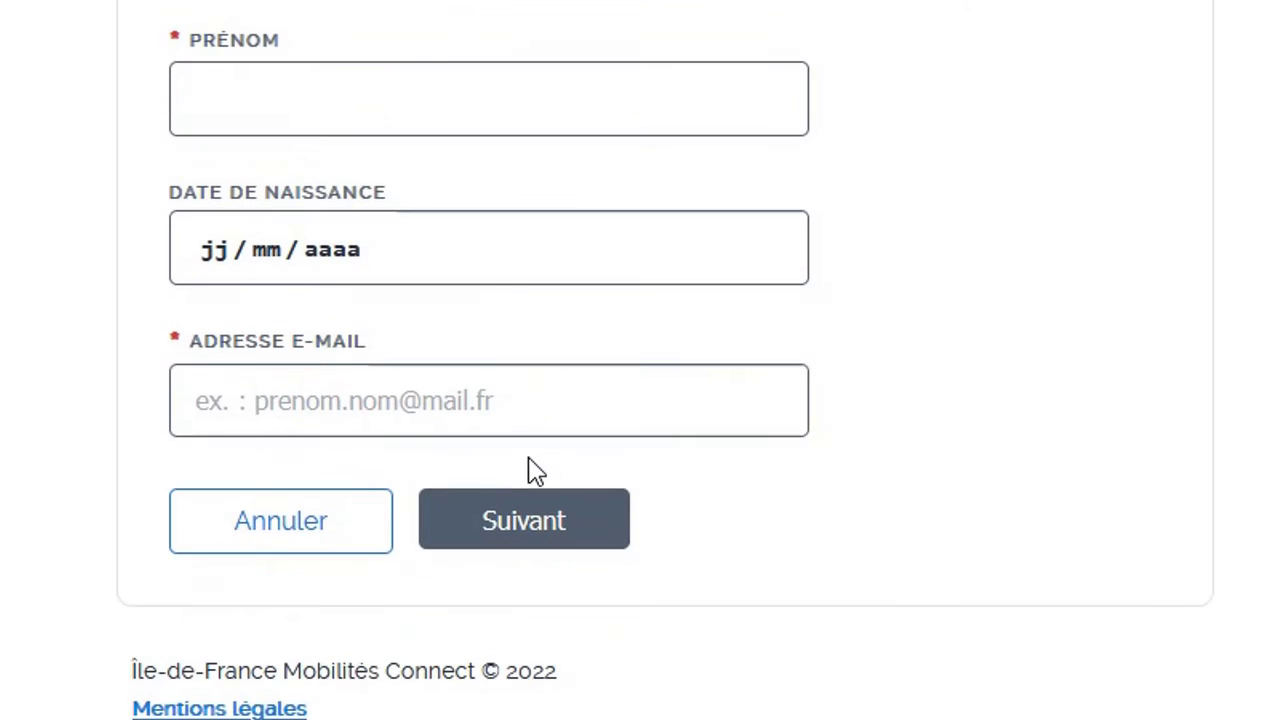
{"action": "left_click", "coordinate": [469, 104]}
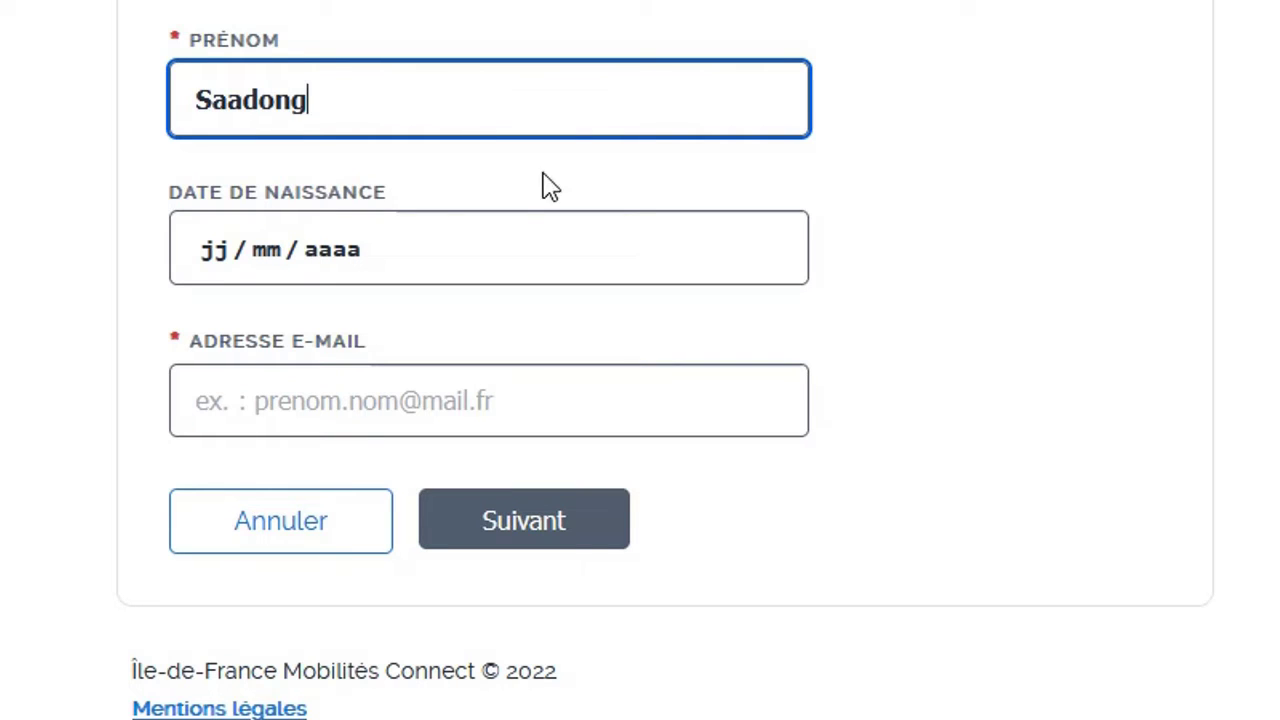
{"action": "left_click", "coordinate": [215, 262]}
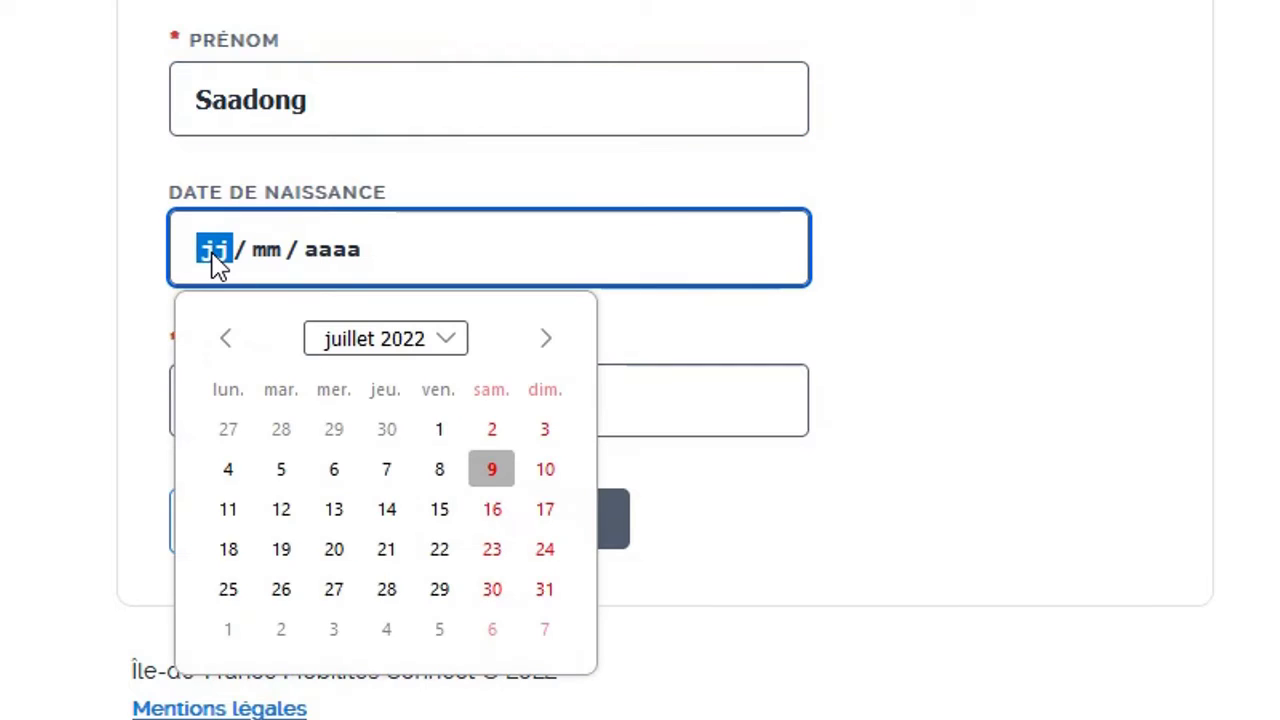
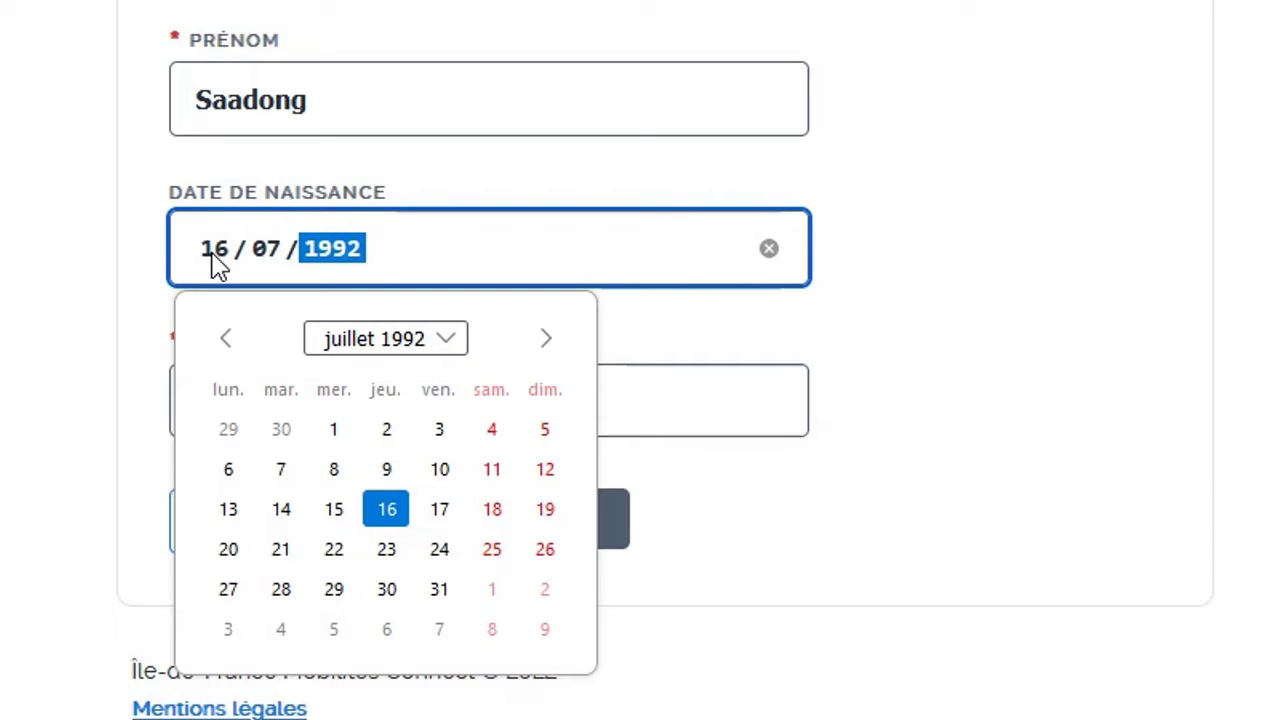
{"action": "left_click", "coordinate": [405, 530]}
{"action": "left_click", "coordinate": [460, 418]}
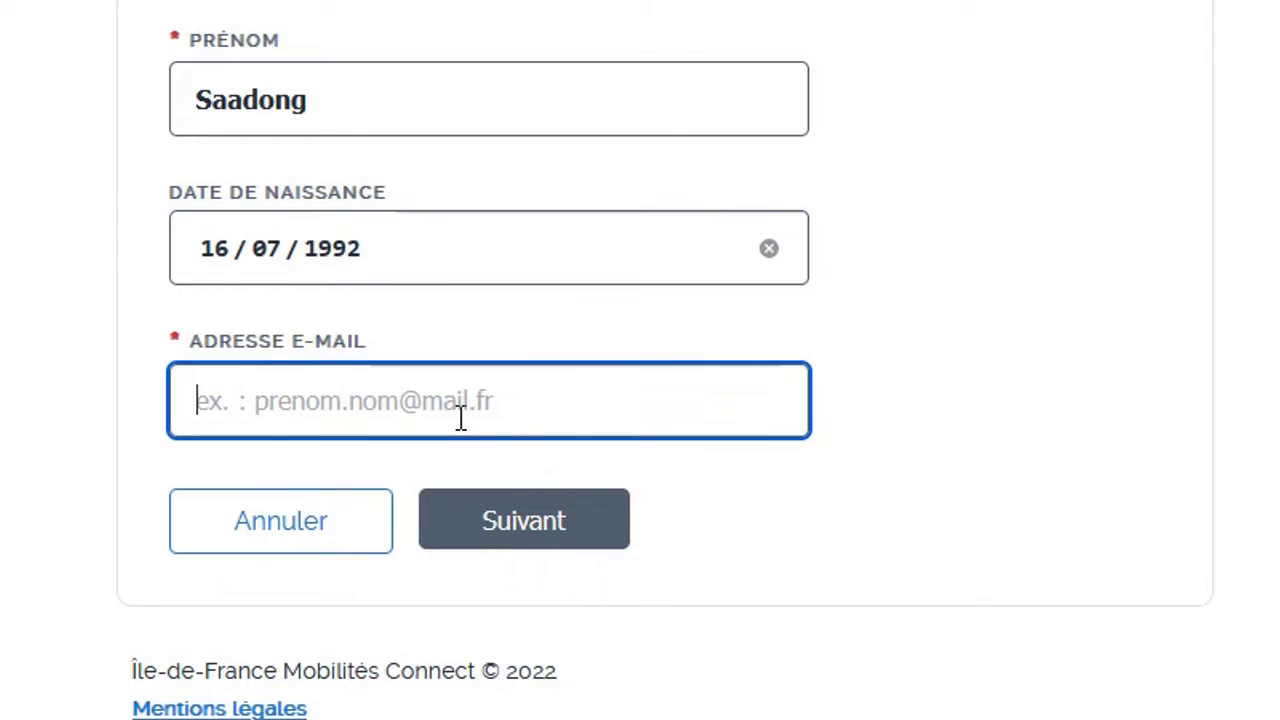
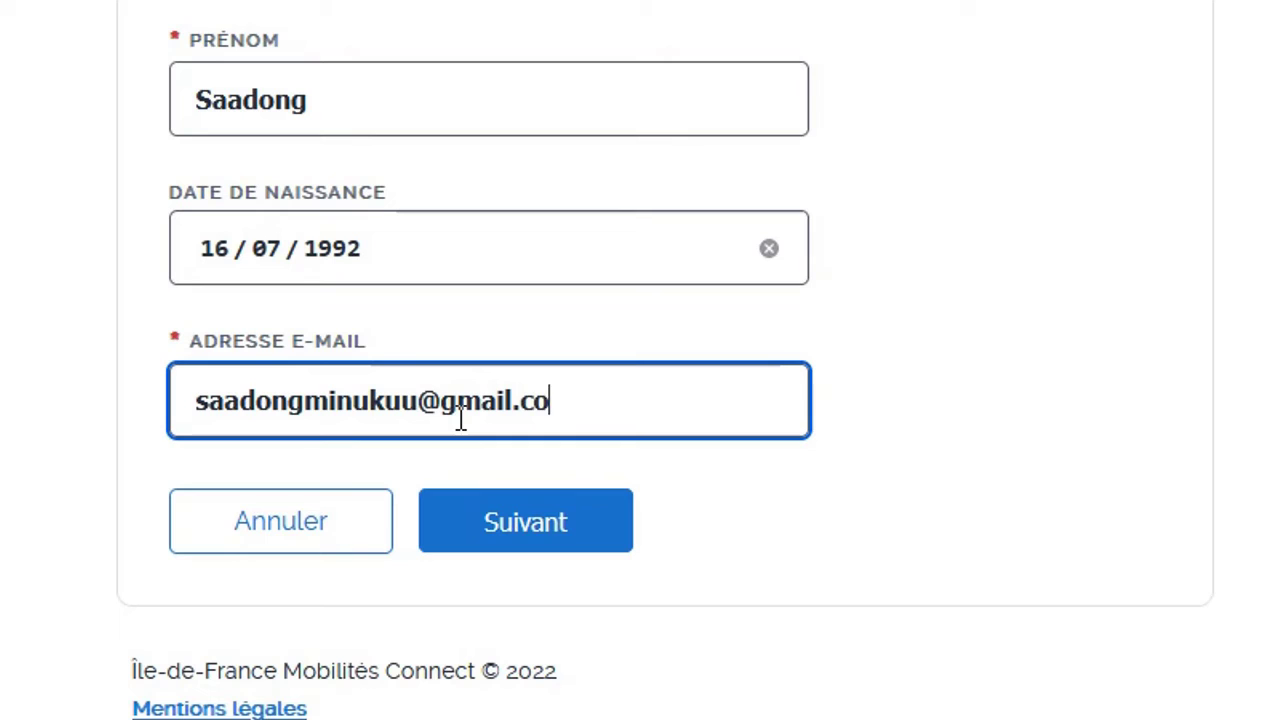
Enter the new account password and repeat it in the Confirmer mot de passe field
{"action": "left_click", "coordinate": [537, 540]}
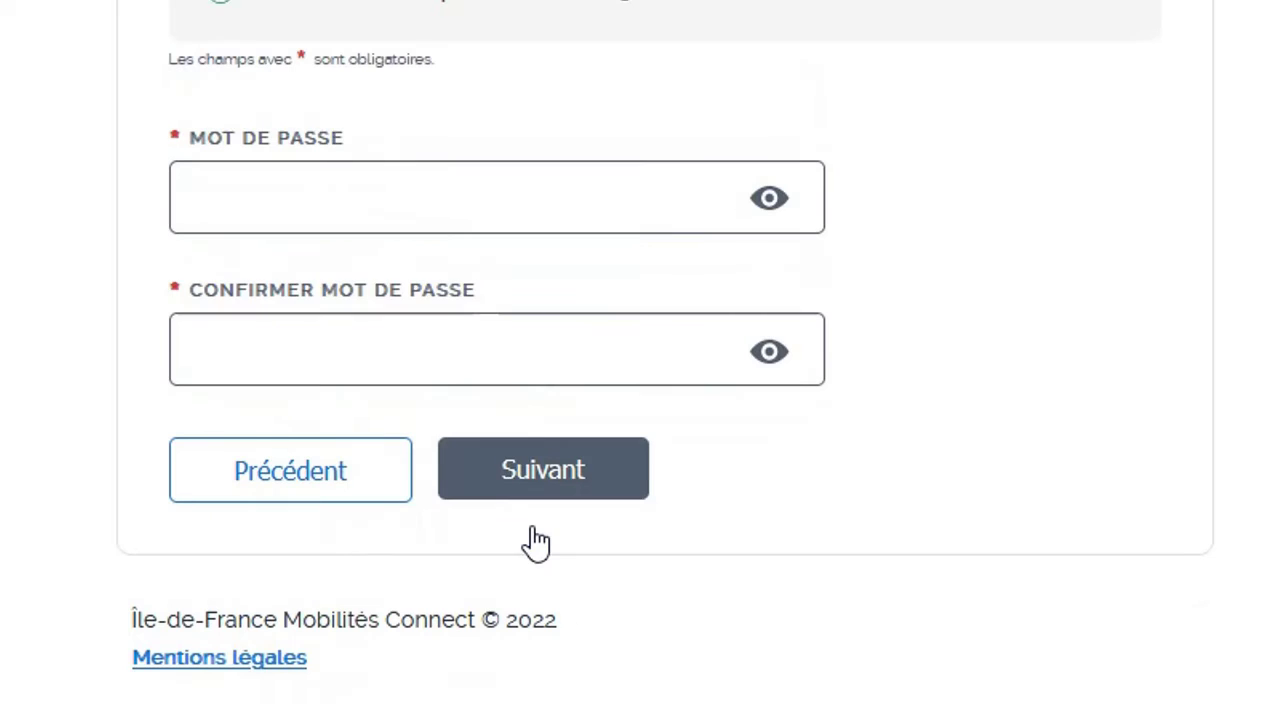
{"action": "left_click", "coordinate": [409, 197]}
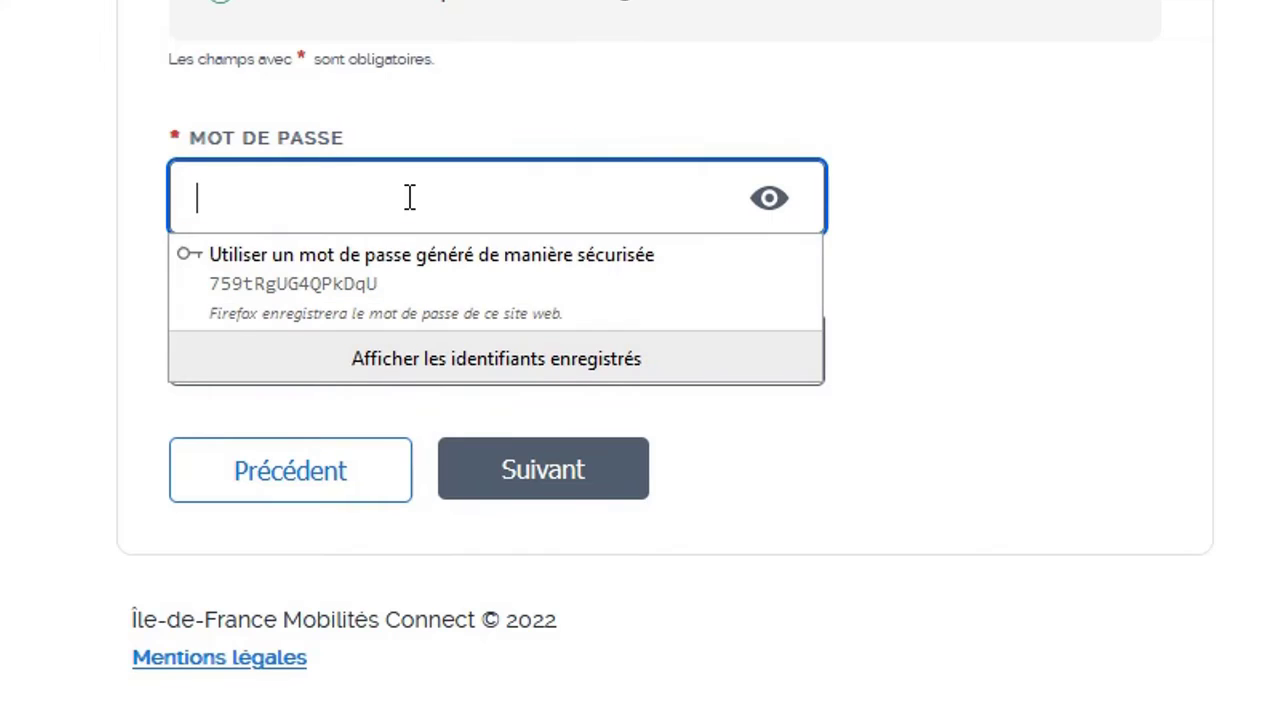
{"action": "type", "text": "••"}
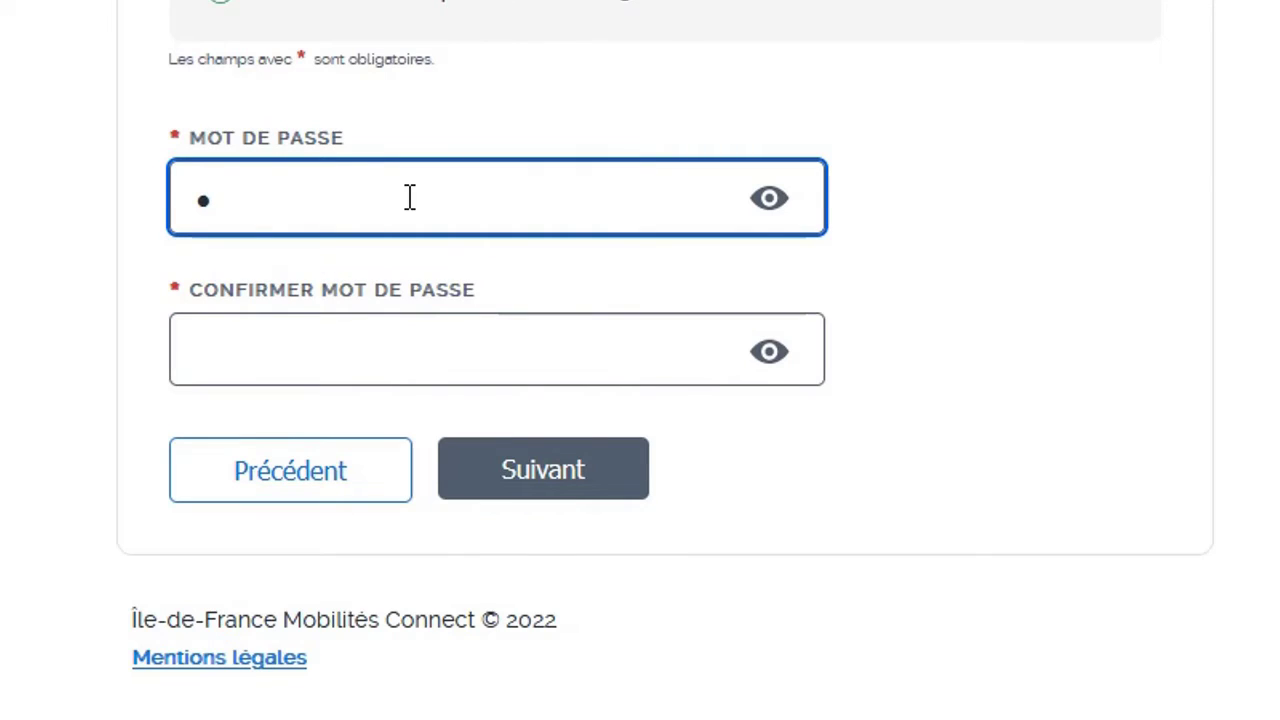
{"action": "type", "text": "•••••"}
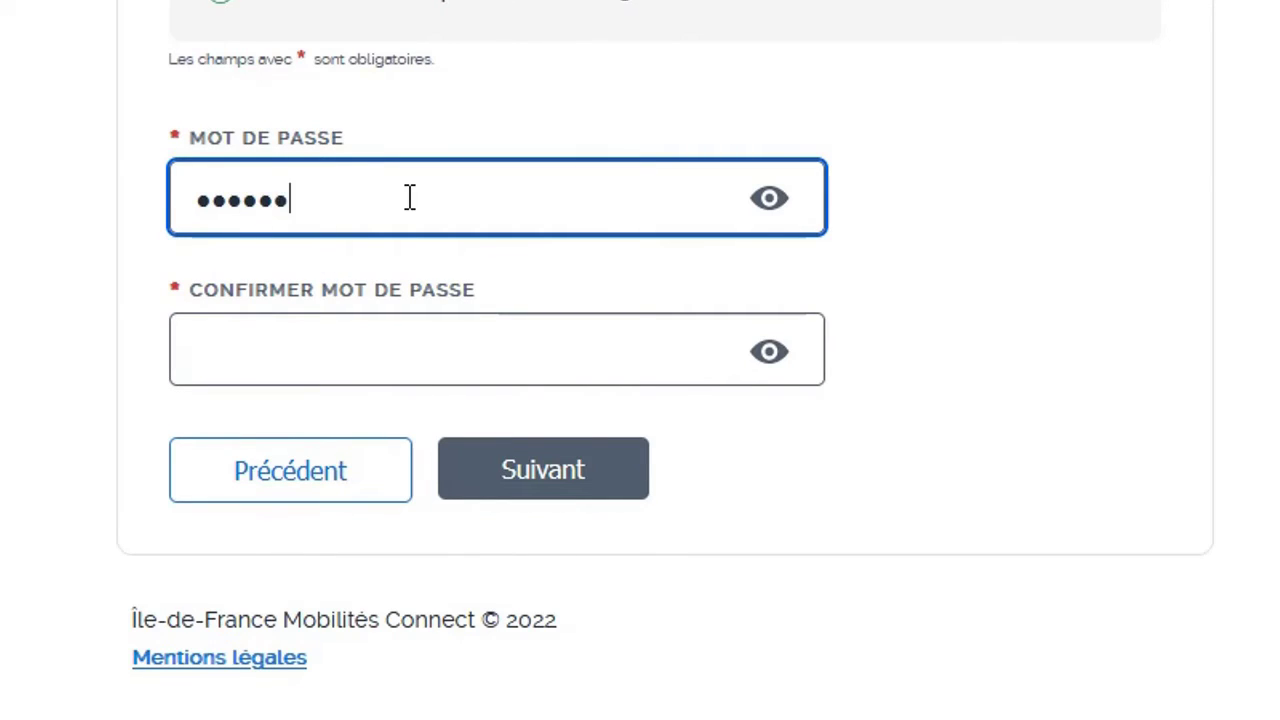
{"action": "type", "text": "•••••••"}
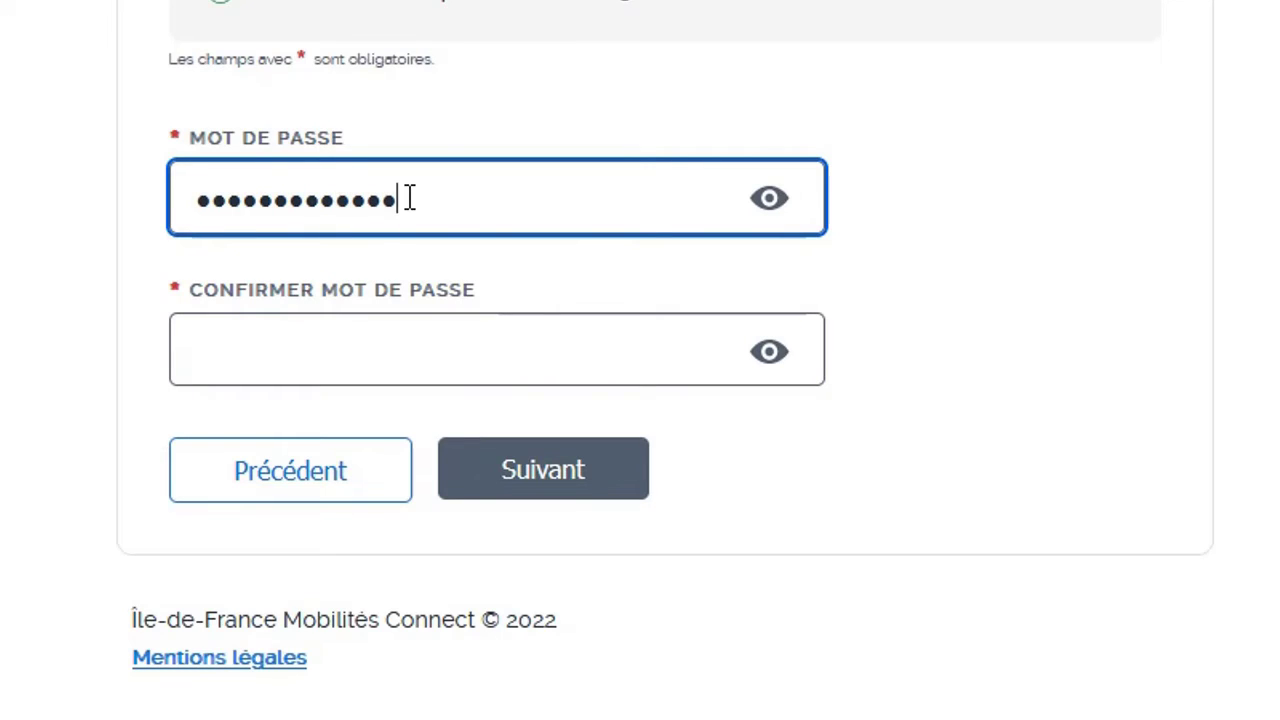
{"action": "type", "text": "•"}
{"action": "left_click", "coordinate": [415, 336]}
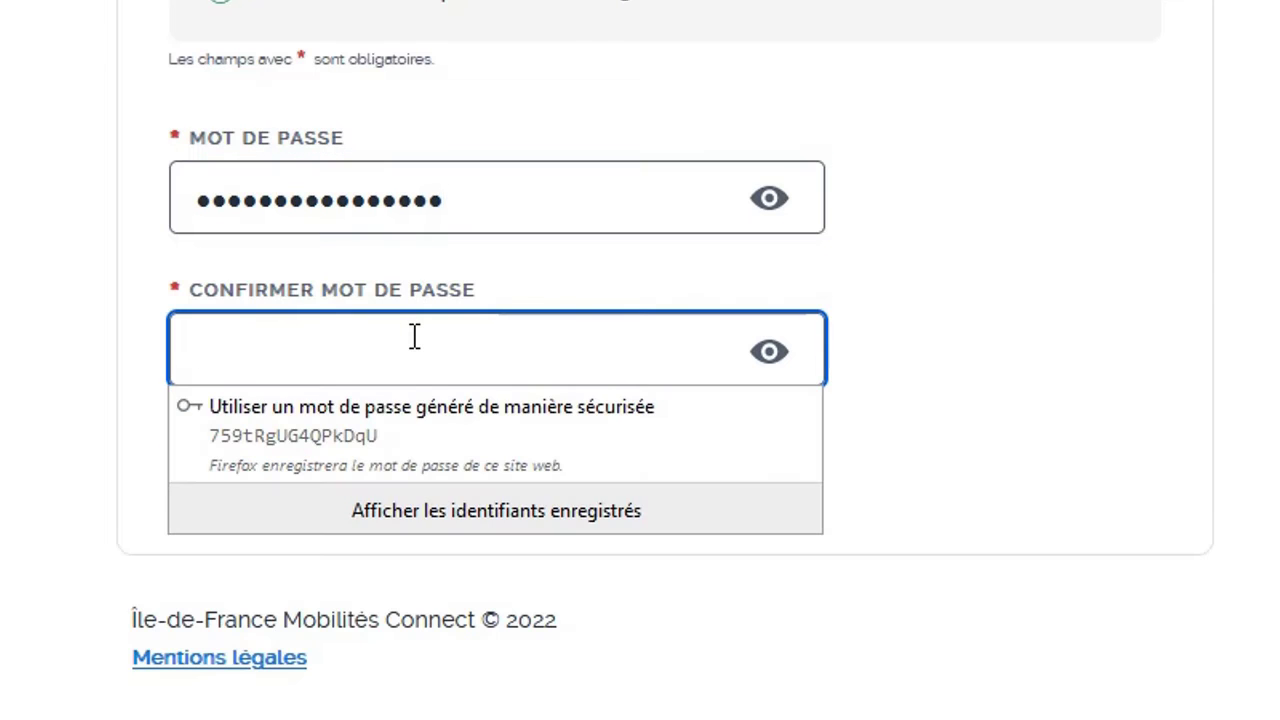
{"action": "type", "text": "••••"}
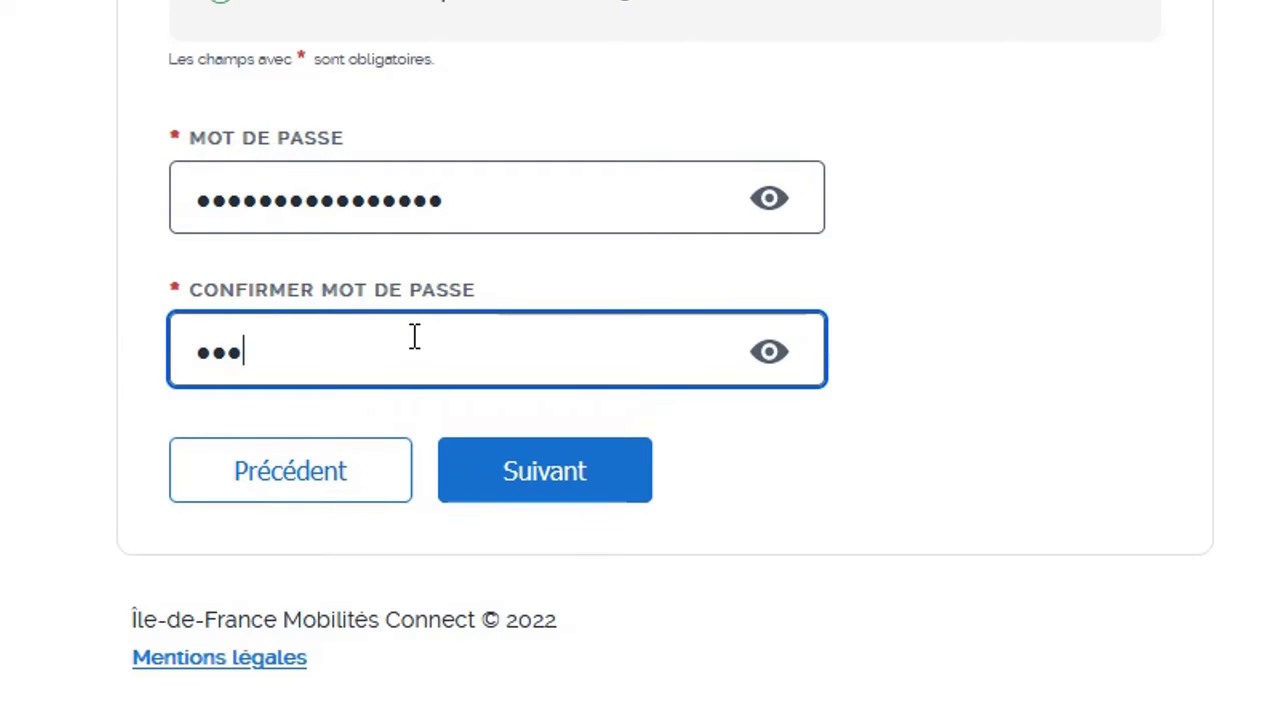
{"action": "type", "text": "••••••••"}
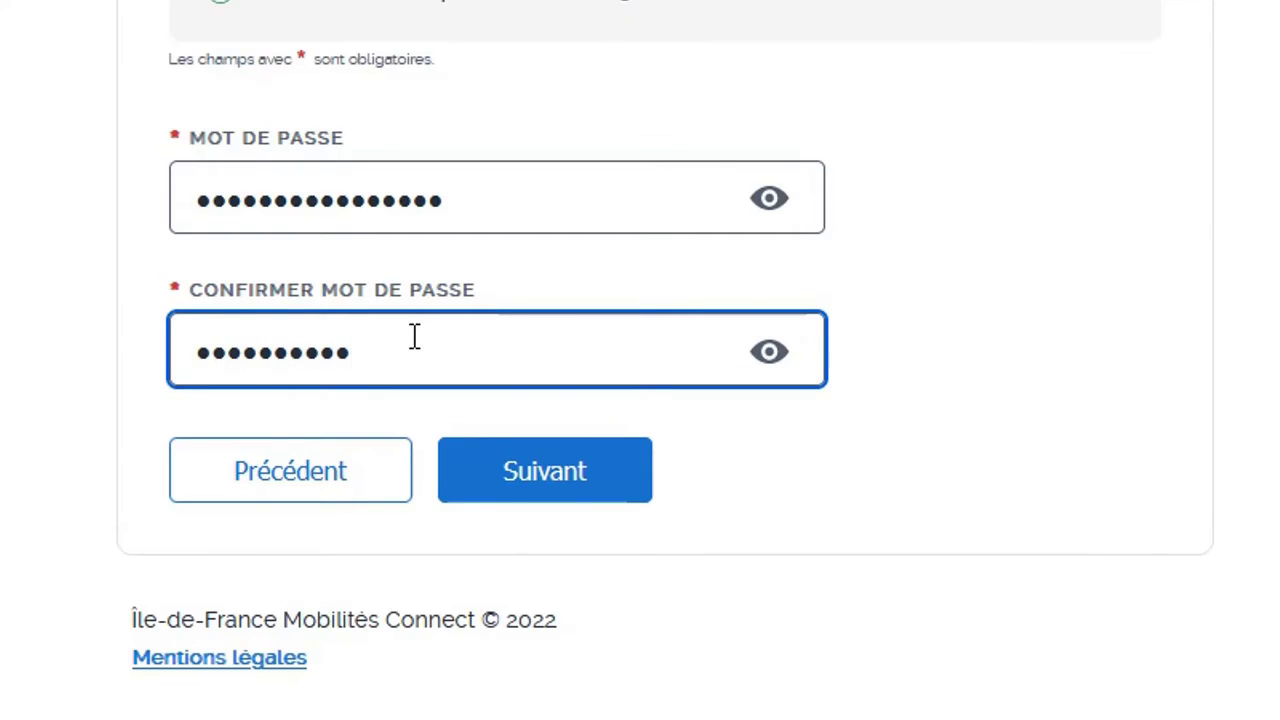
{"action": "type", "text": "••••"}
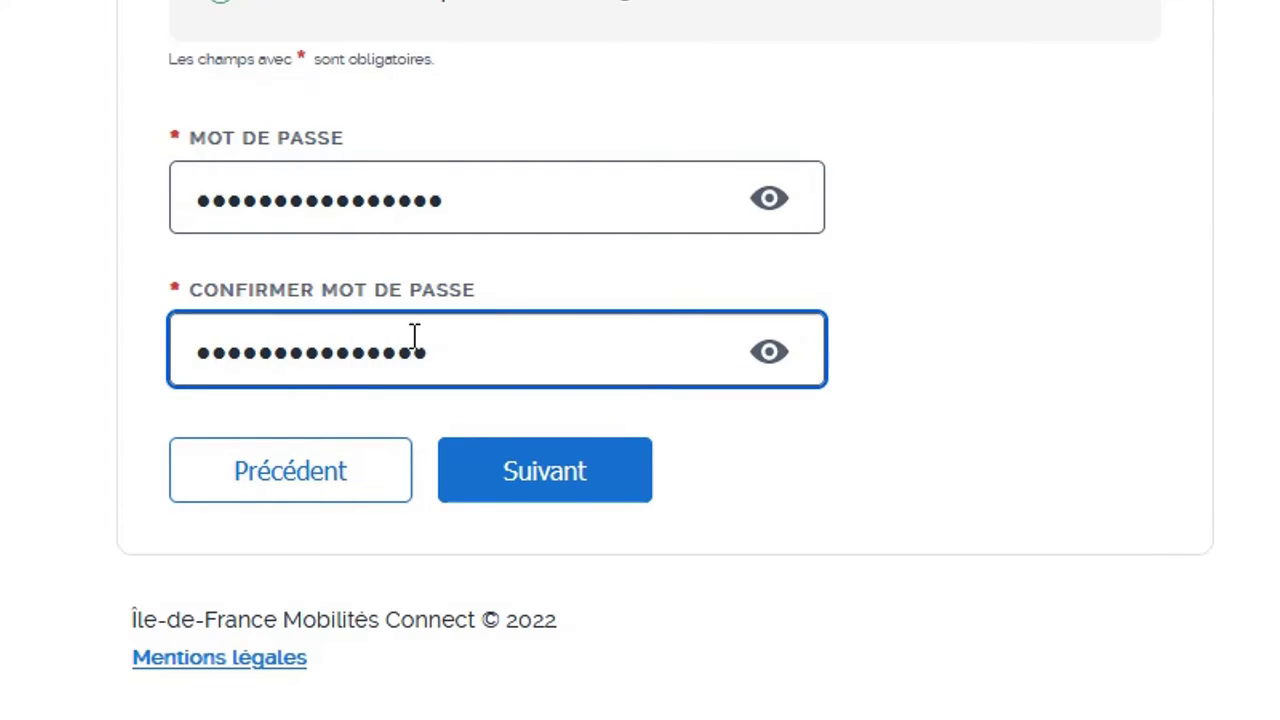
{"action": "type", "text": "•"}
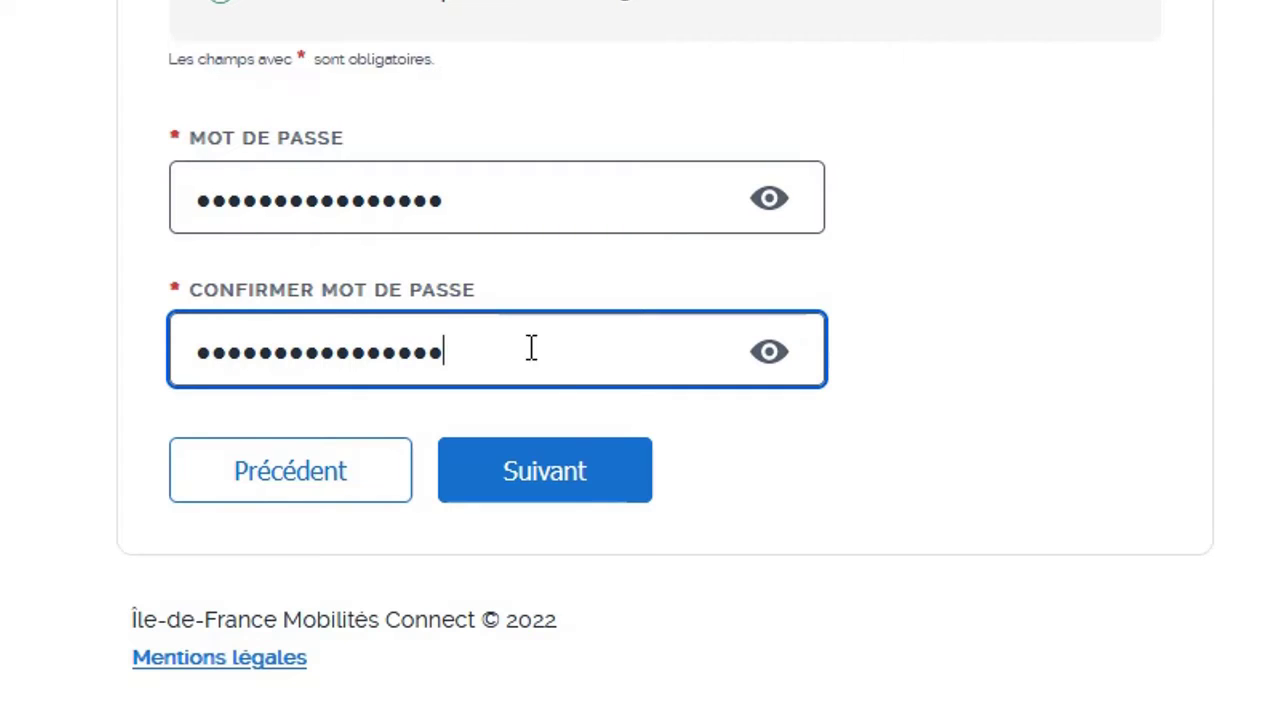
Read through the CGU, tick 'Je déclare avoir lu et accepter' and validate the account
{"action": "left_click", "coordinate": [545, 472]}
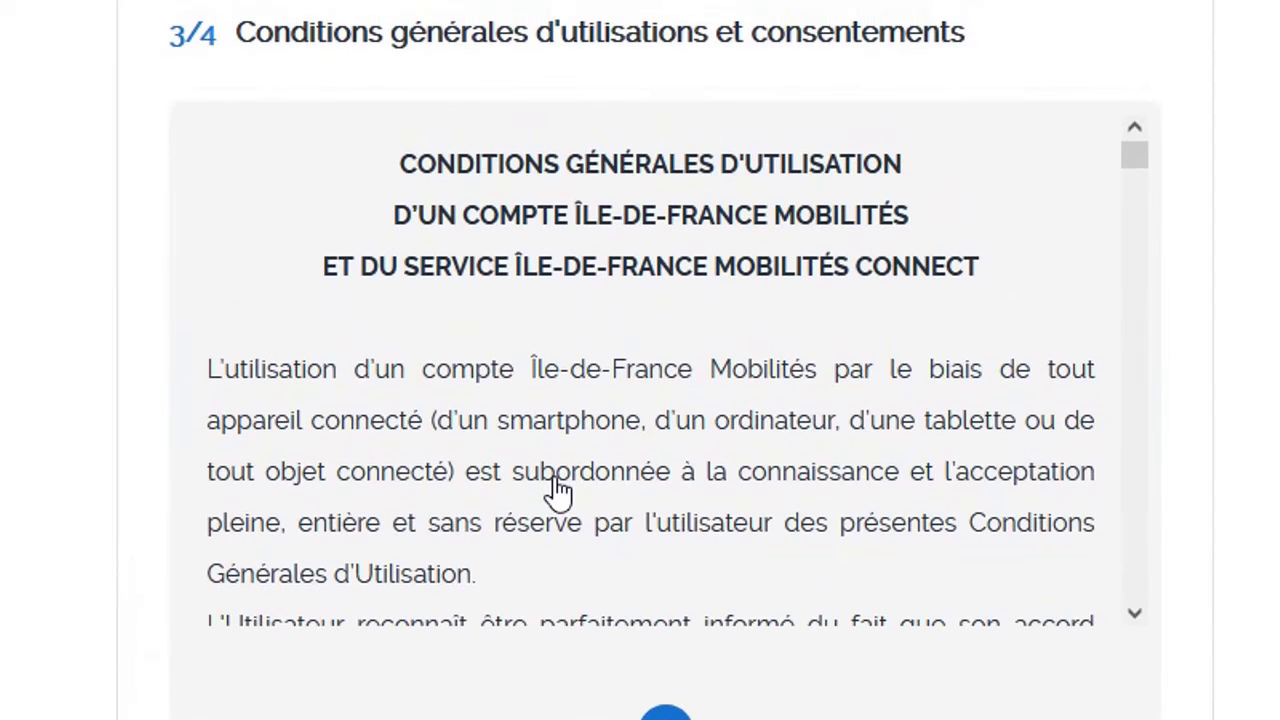
{"action": "scroll", "coordinate": [557, 485], "scroll_direction": "down", "scroll_amount": 5}
{"action": "scroll", "coordinate": [563, 490], "scroll_direction": "down", "scroll_amount": 4}
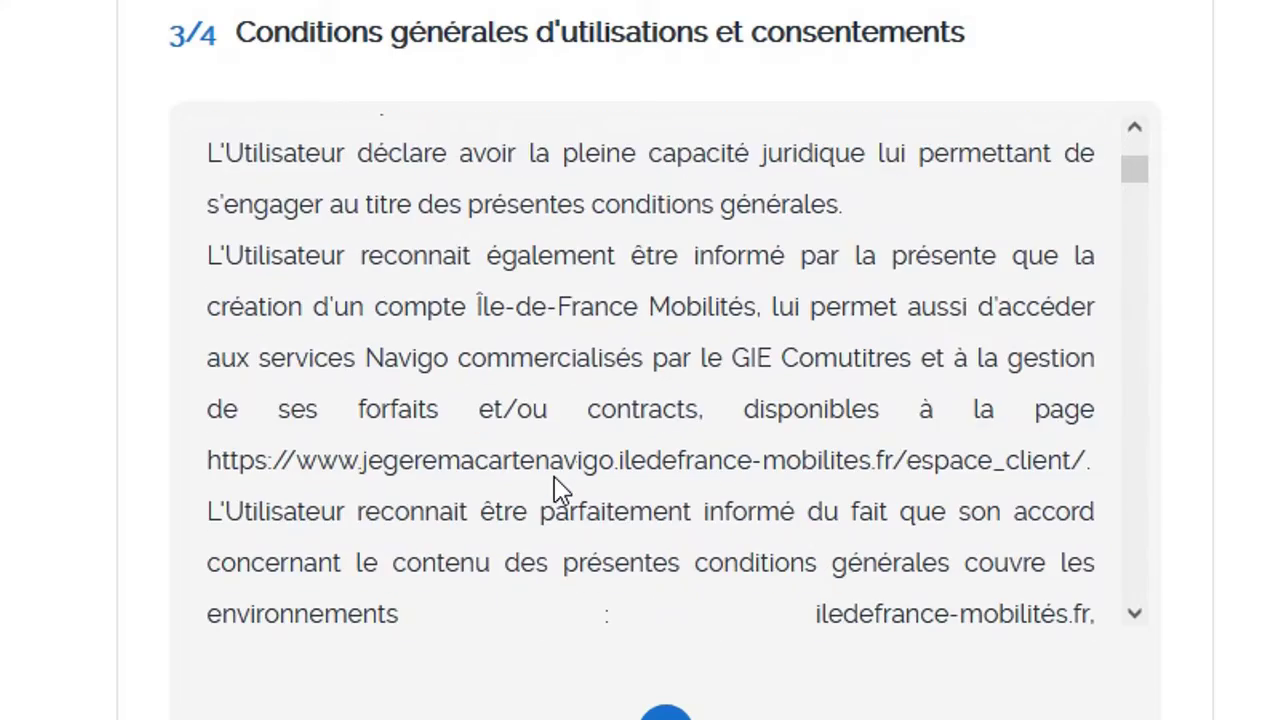
{"action": "scroll", "coordinate": [932, 468], "scroll_direction": "down", "scroll_amount": 3}
{"action": "scroll", "coordinate": [932, 468], "scroll_direction": "up", "scroll_amount": 6}
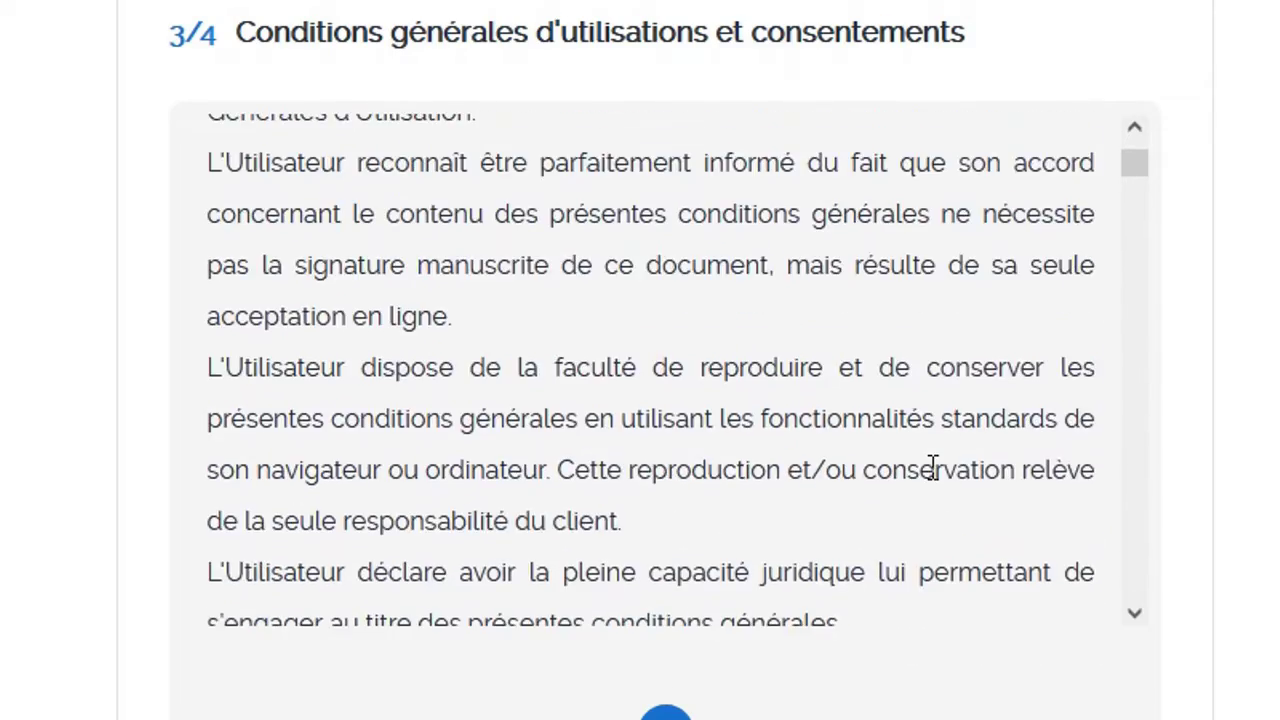
{"action": "scroll", "coordinate": [932, 468], "scroll_direction": "up", "scroll_amount": 3}
{"action": "scroll", "coordinate": [932, 486], "scroll_direction": "down", "scroll_amount": 3}
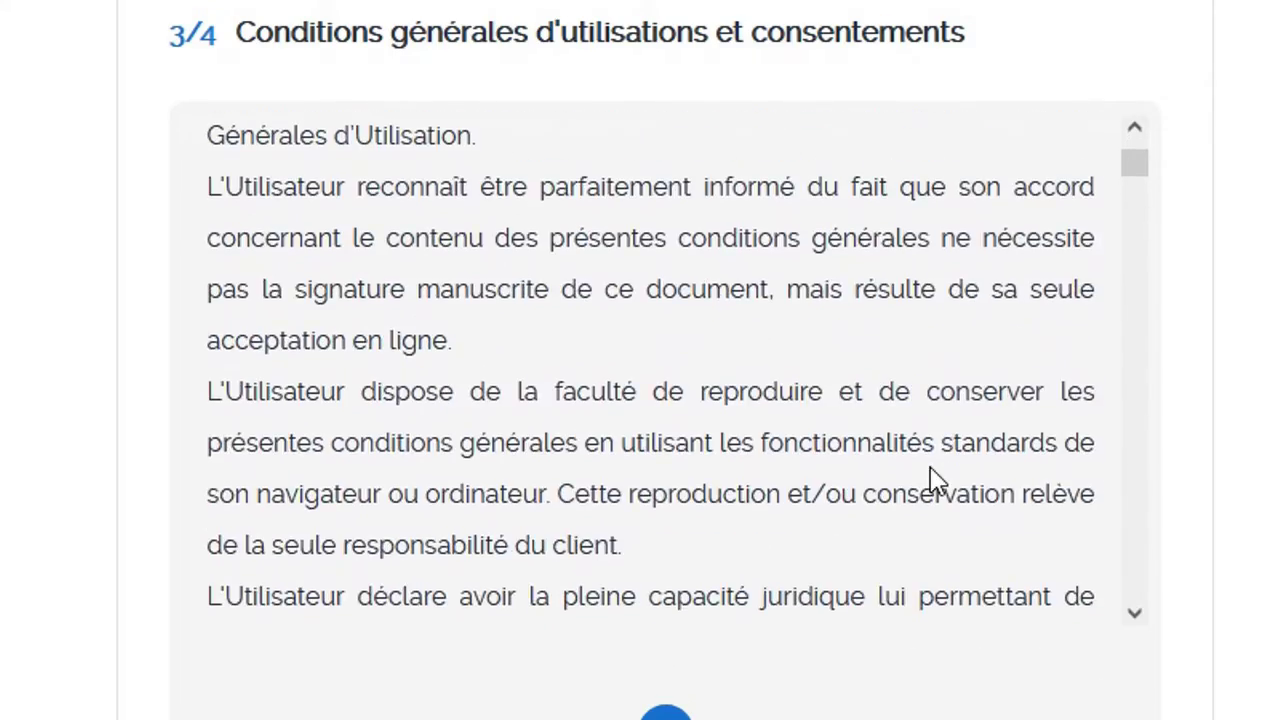
{"action": "scroll", "coordinate": [933, 483], "scroll_direction": "up", "scroll_amount": 3}
{"action": "scroll", "coordinate": [936, 481], "scroll_direction": "up", "scroll_amount": 2}
{"action": "scroll", "coordinate": [935, 480], "scroll_direction": "down", "scroll_amount": 10}
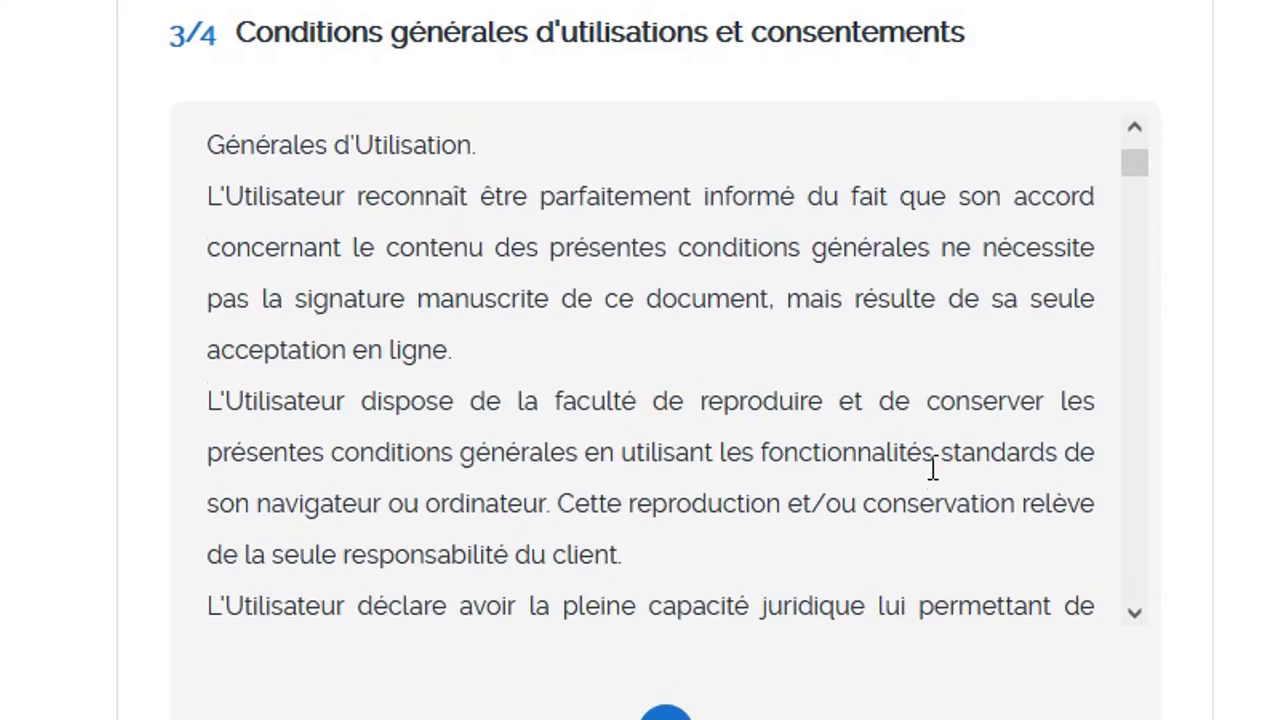
{"action": "scroll", "coordinate": [932, 470], "scroll_direction": "down", "scroll_amount": 5}
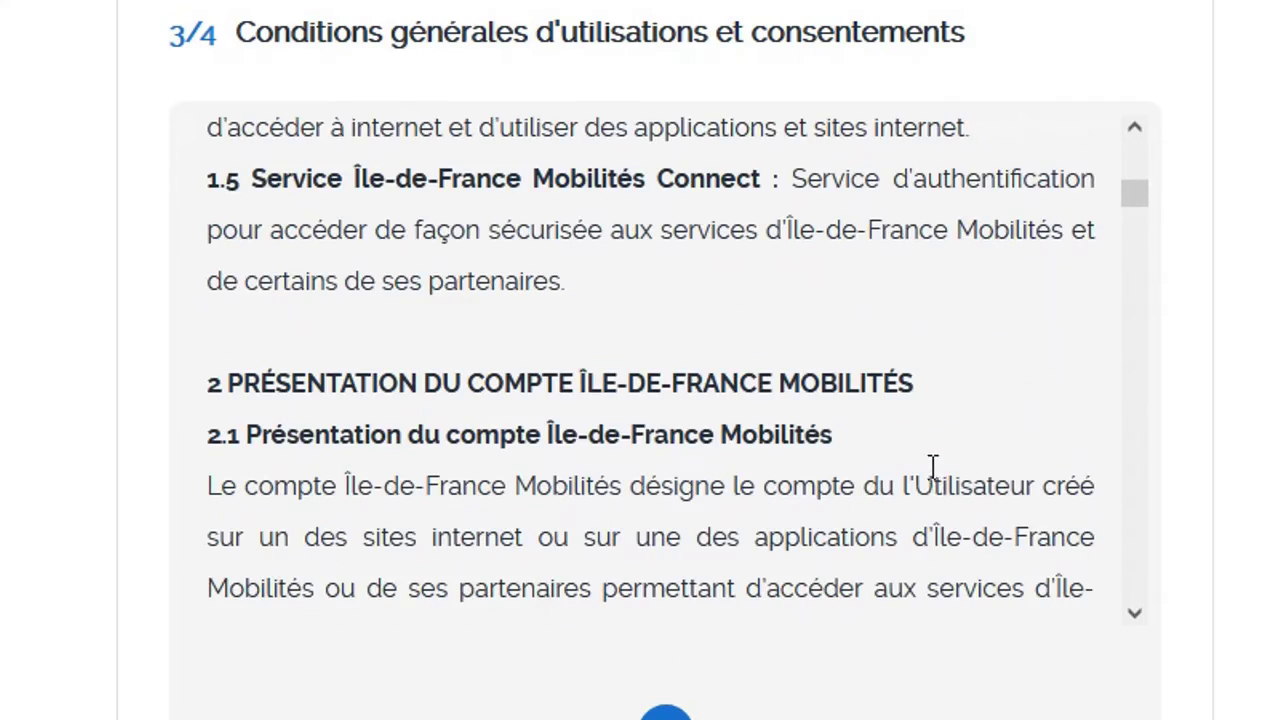
{"action": "scroll", "coordinate": [640, 400], "scroll_direction": "down", "scroll_amount": 5}
{"action": "scroll", "coordinate": [640, 400], "scroll_direction": "down", "scroll_amount": 1}
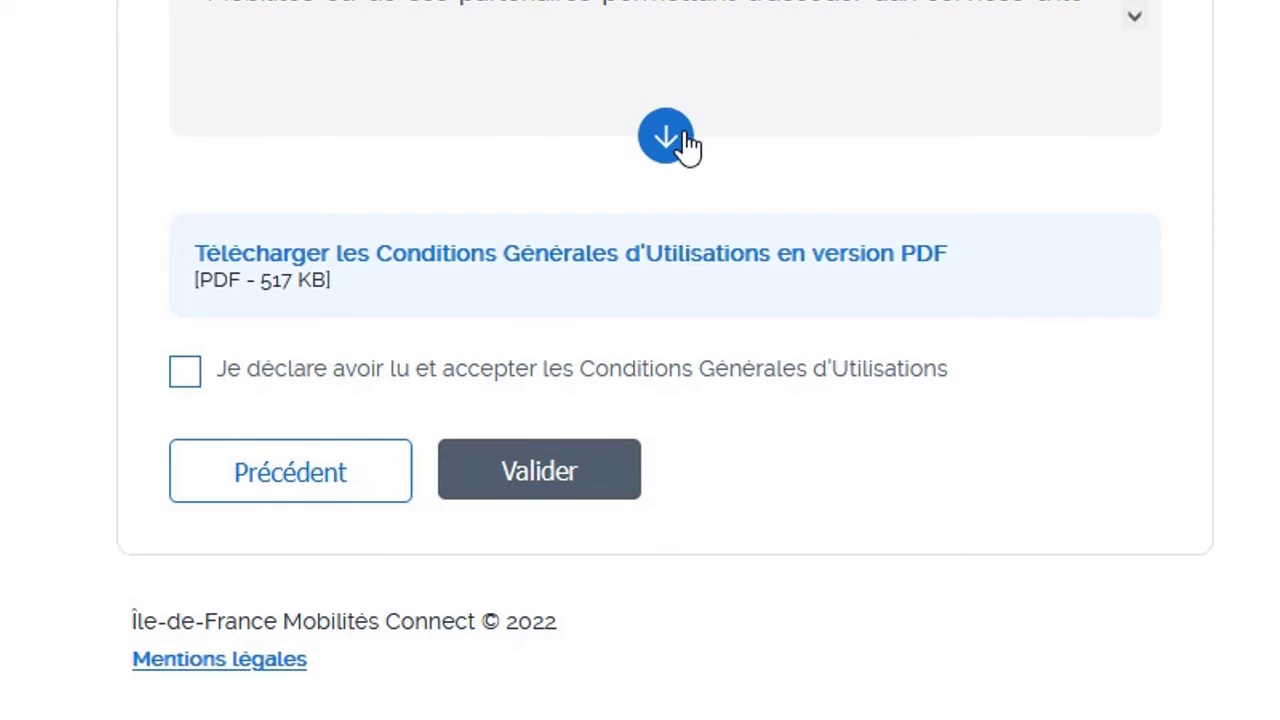
{"action": "left_click", "coordinate": [186, 374]}
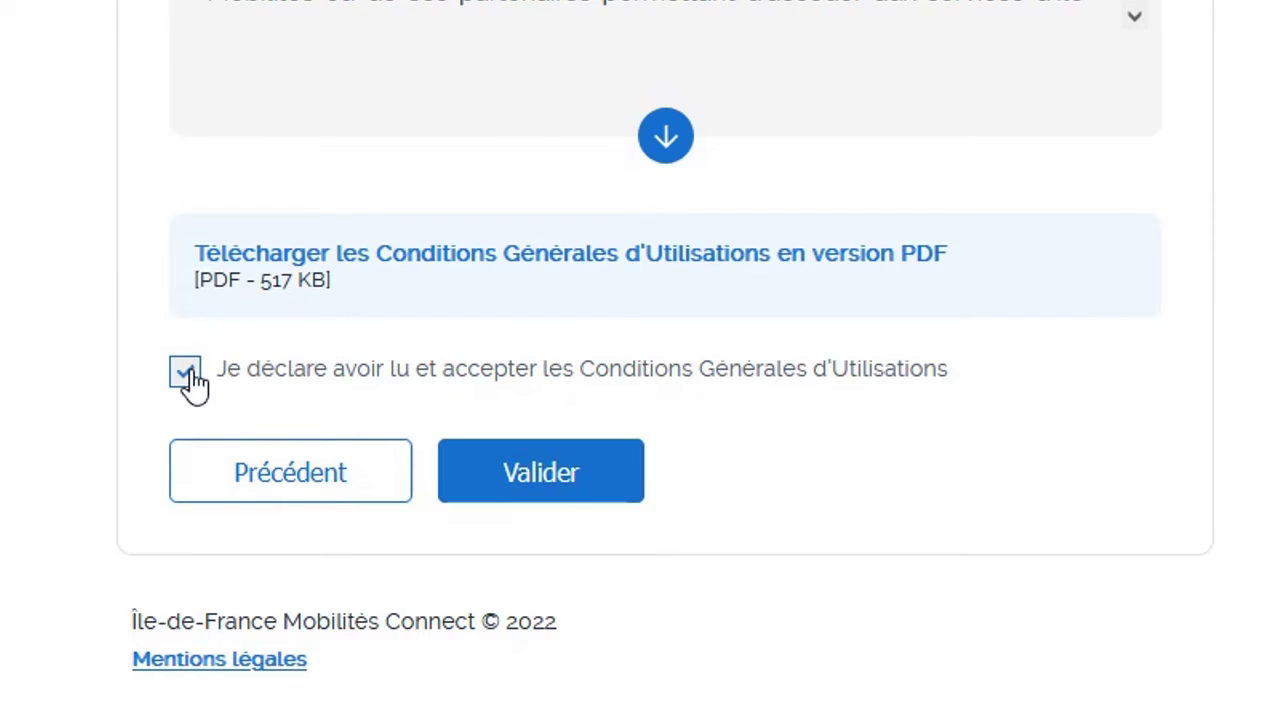
{"action": "left_click", "coordinate": [580, 485]}
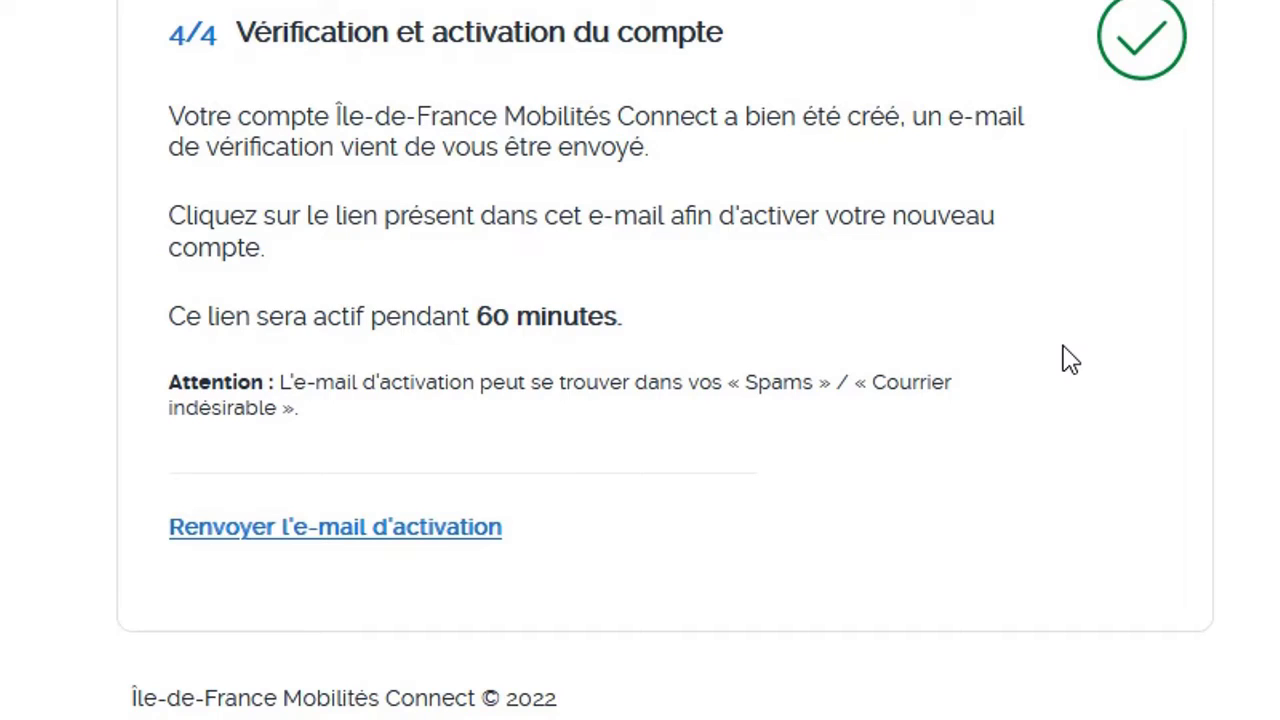
Open a new Firefox tab and begin entering the Google address
{"action": "scroll", "coordinate": [1223, 374], "scroll_direction": "down", "scroll_amount": 1}
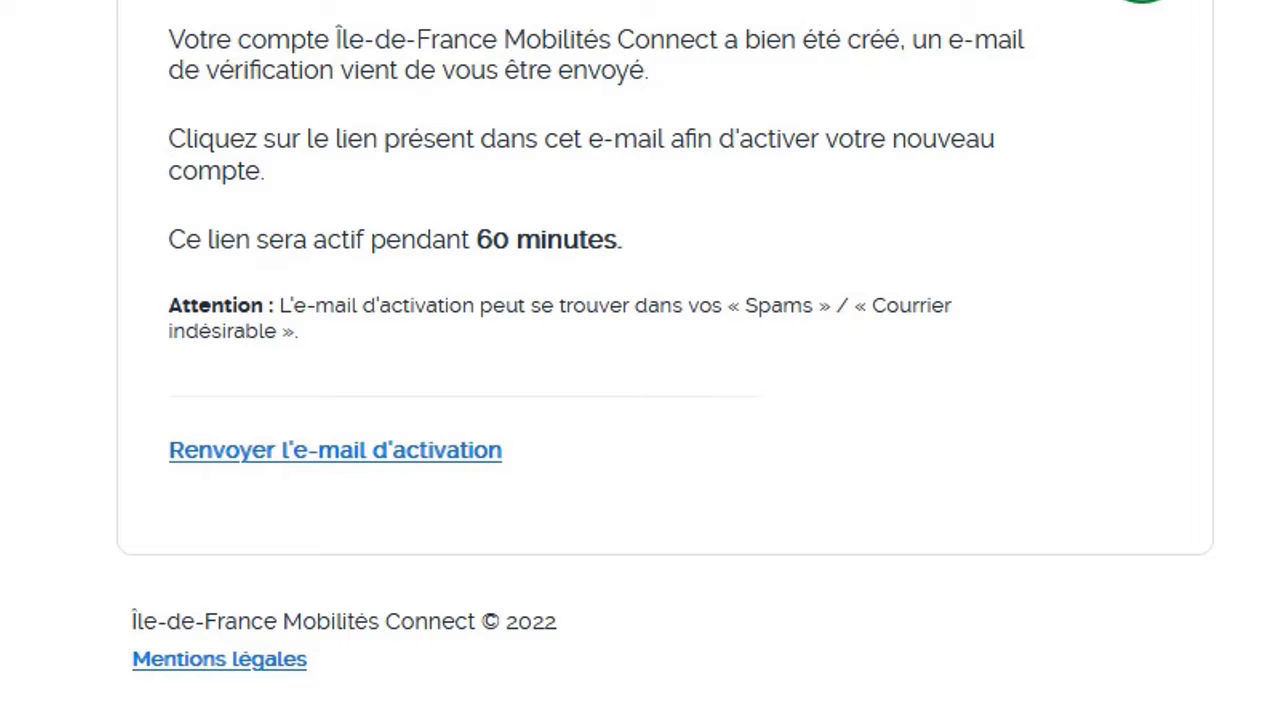
{"action": "scroll", "coordinate": [665, 358], "scroll_direction": "up", "scroll_amount": 1}
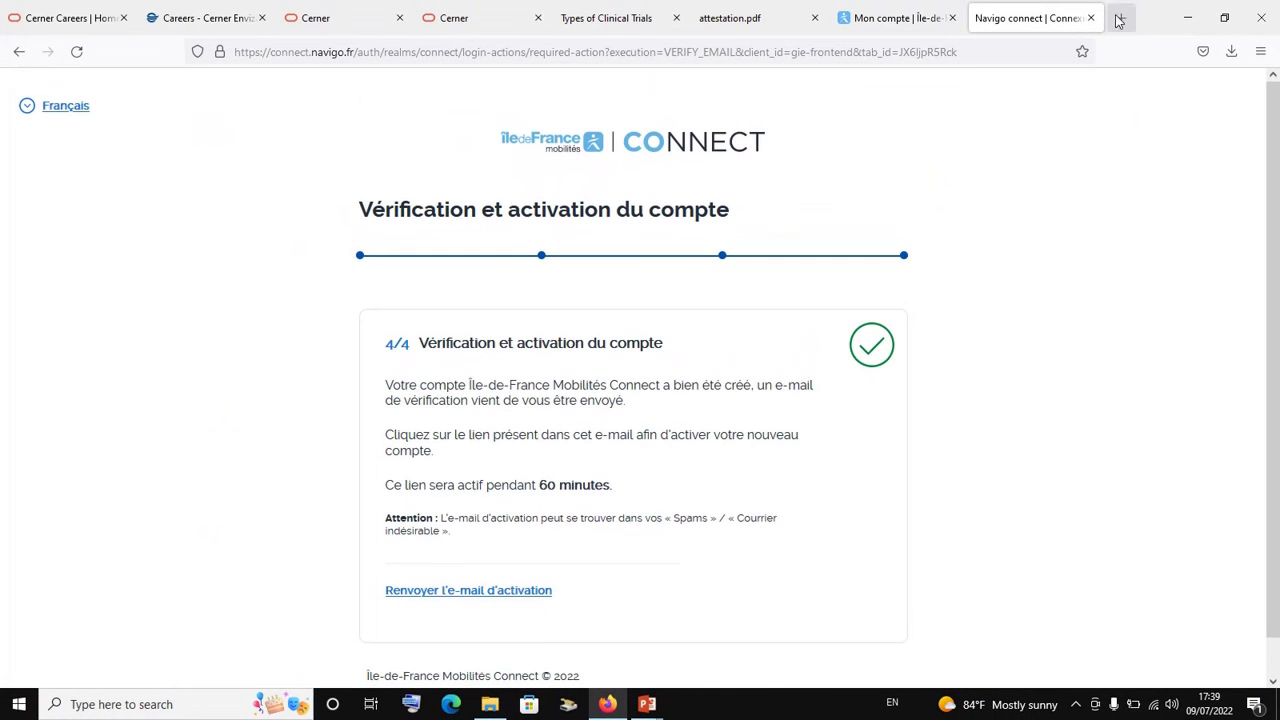
{"action": "left_click", "coordinate": [1121, 18]}
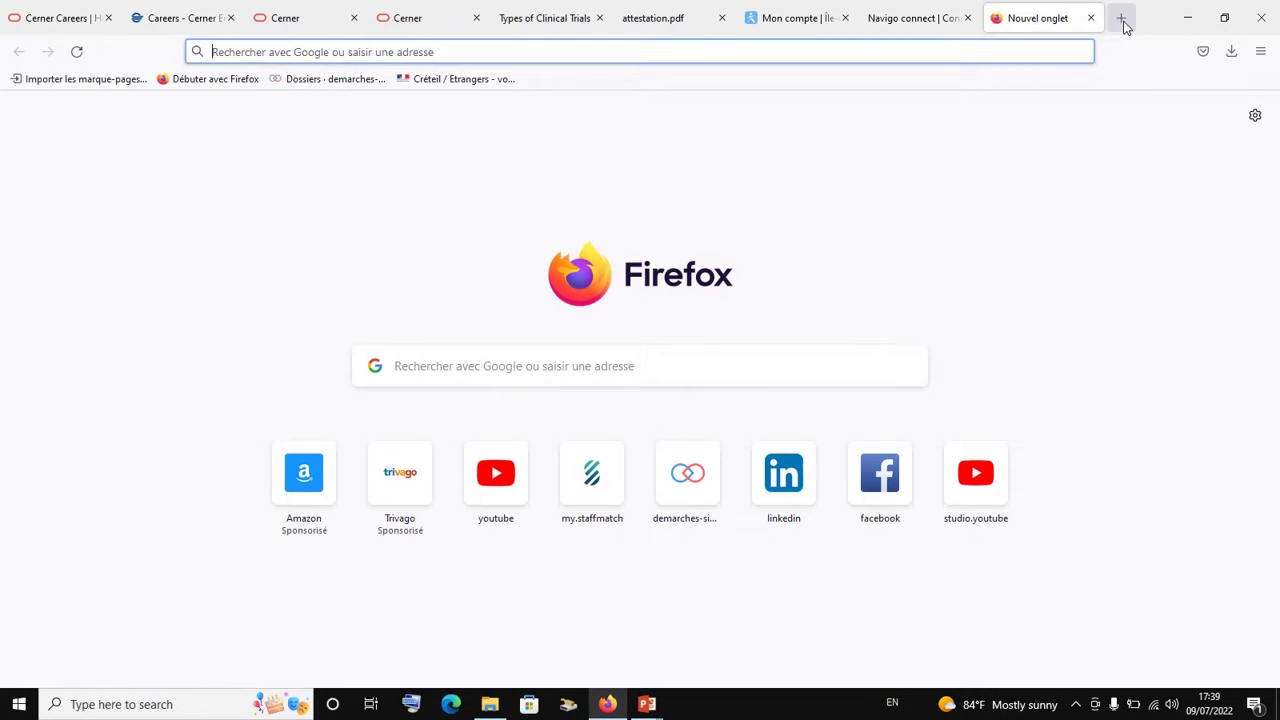
{"action": "type", "text": "google.com/"}
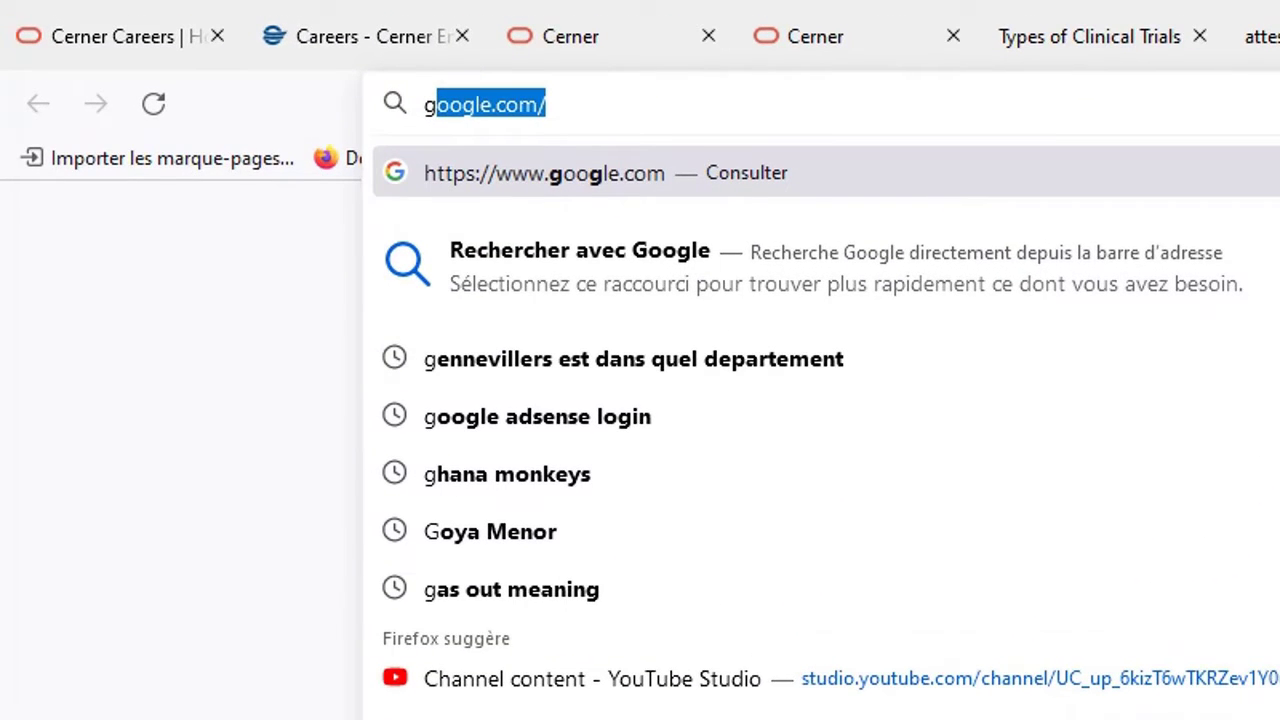
Go to google.com, open Gmail from the apps grid and switch to the second Google account
{"action": "key", "text": "Return"}
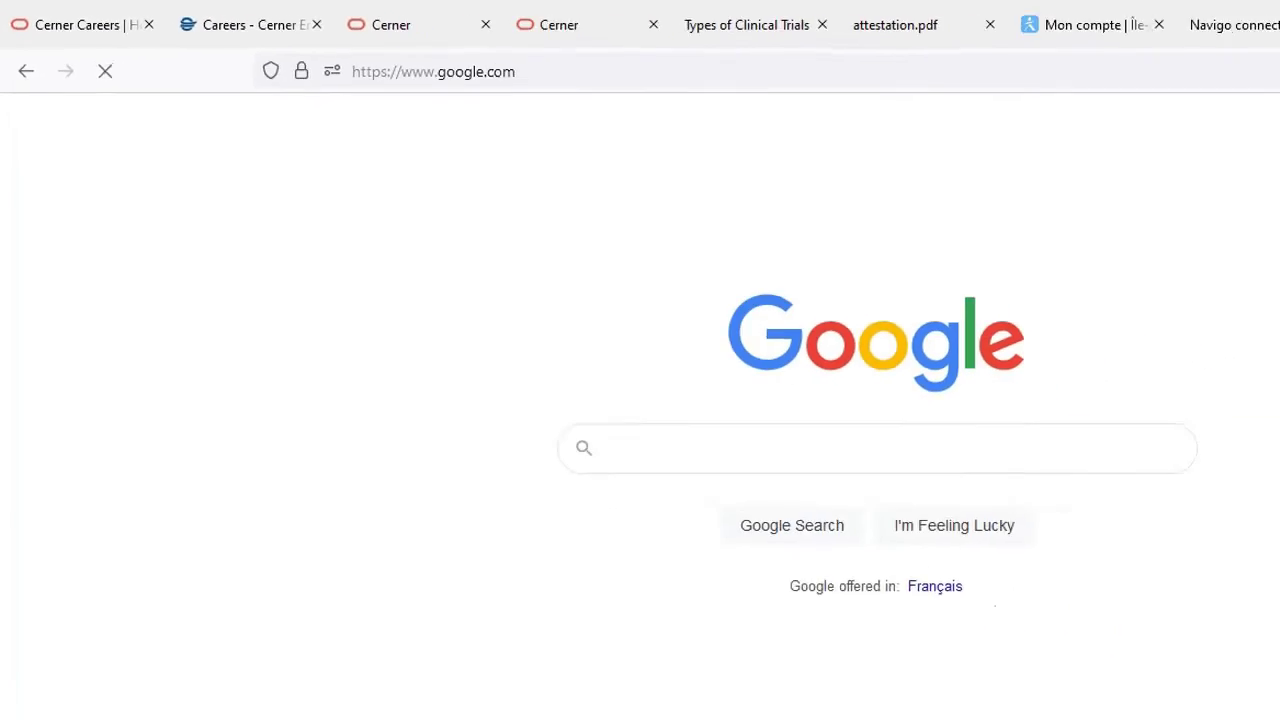
{"action": "left_click", "coordinate": [1211, 93]}
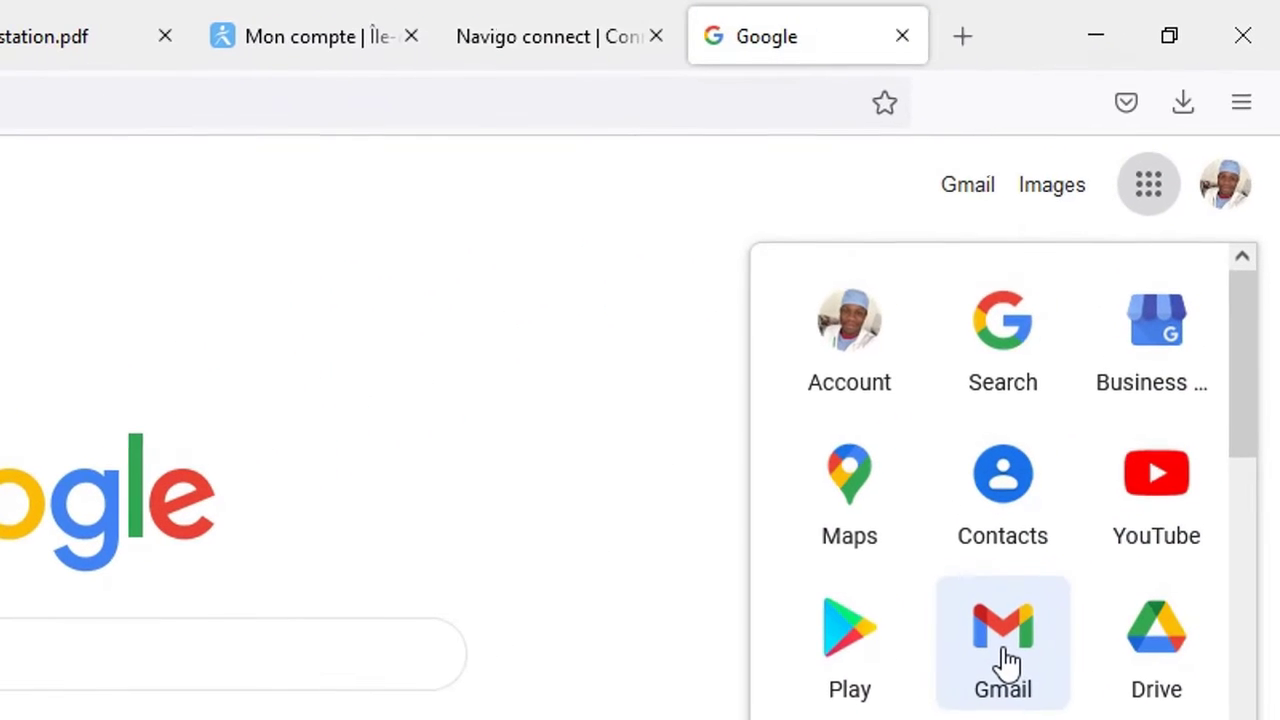
{"action": "left_click", "coordinate": [1003, 650]}
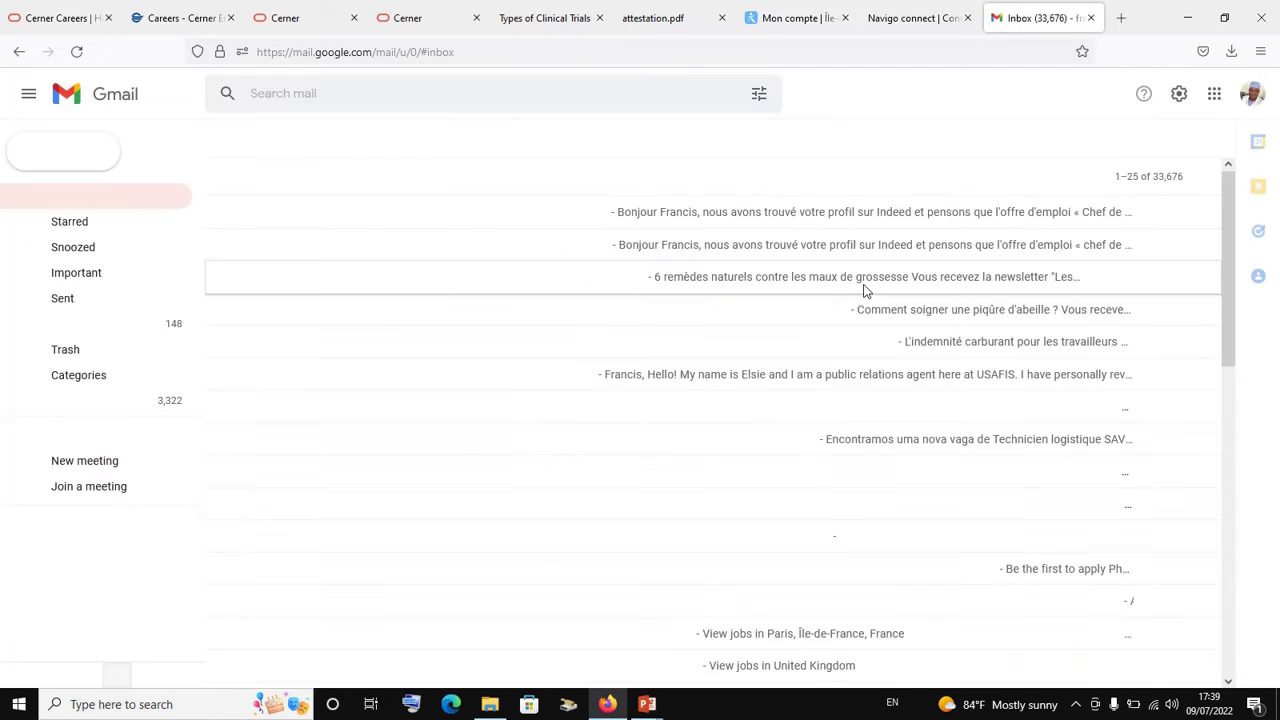
{"action": "left_click", "coordinate": [1250, 95]}
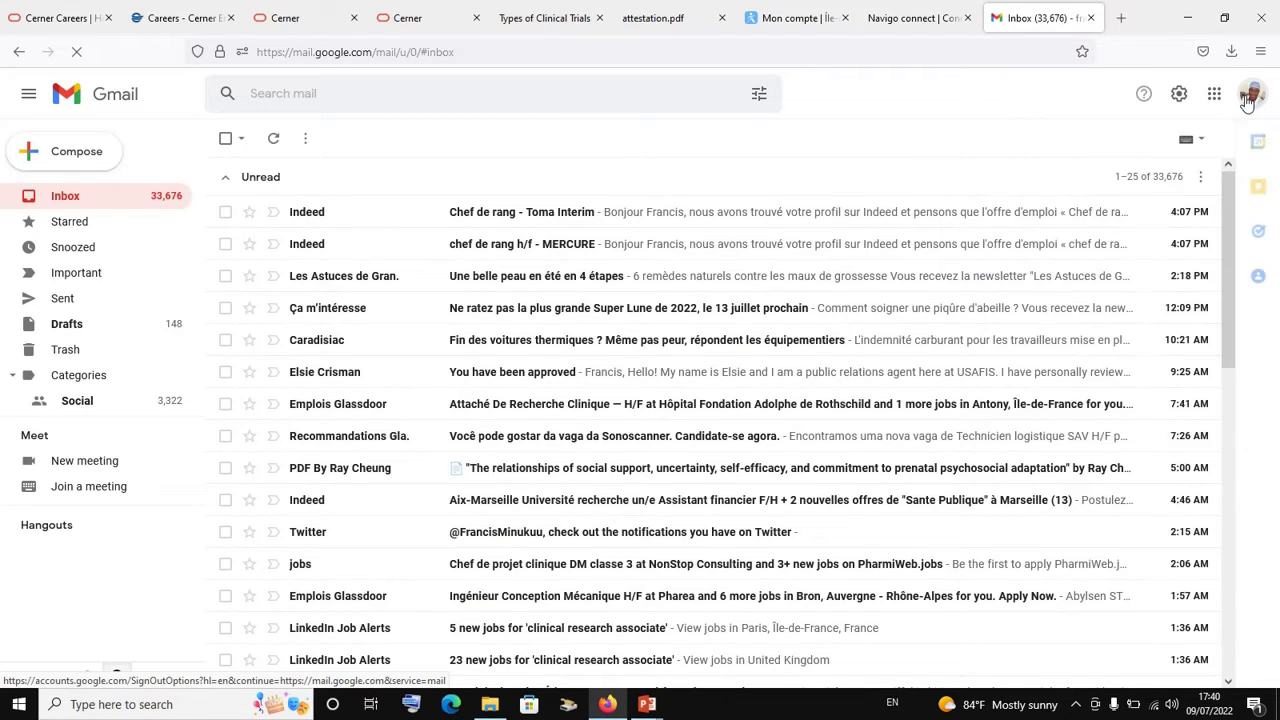
{"action": "left_click", "coordinate": [1249, 97]}
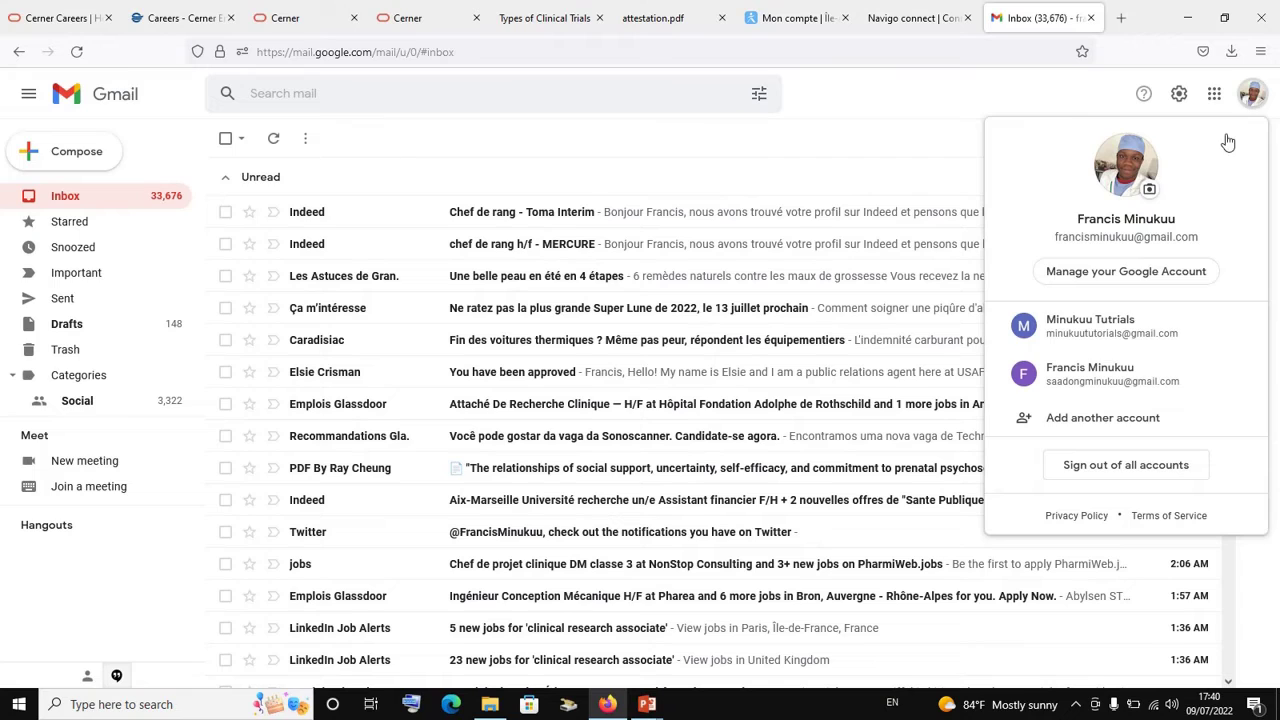
{"action": "left_click", "coordinate": [1128, 372]}
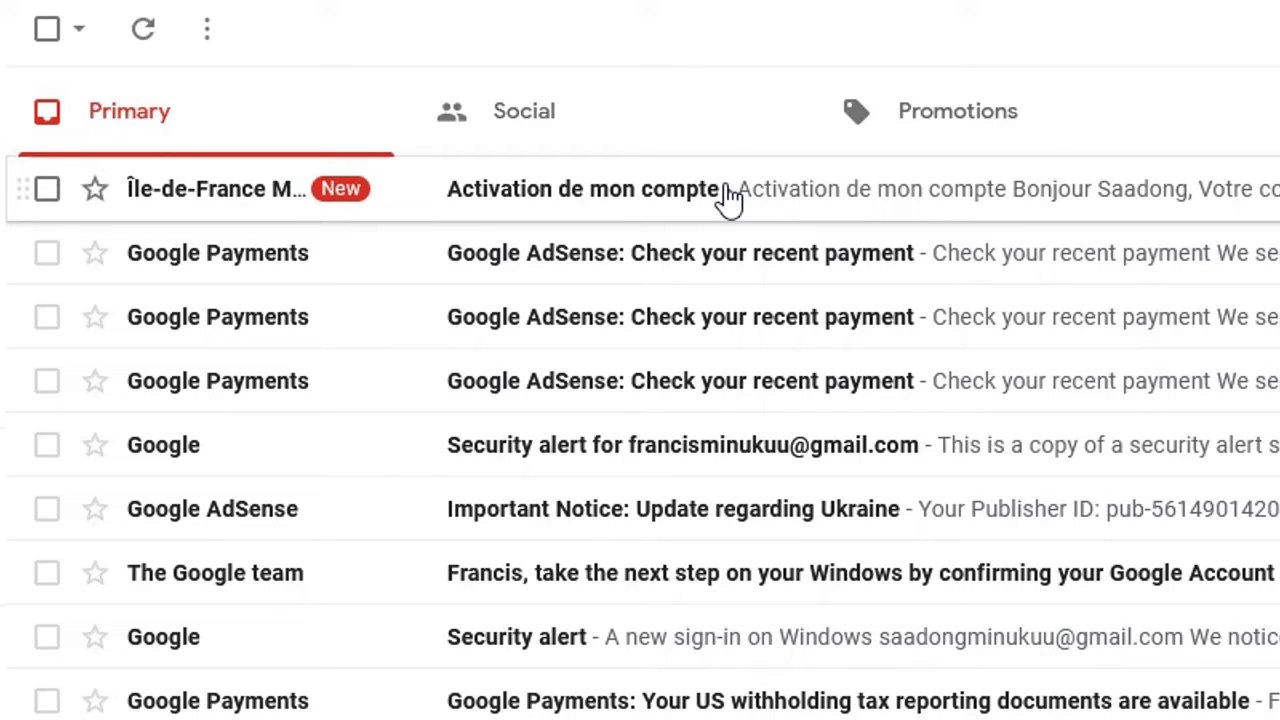
Open the 'Activation de mon compte' e-mail and follow its 'Activer mon compte' link
{"action": "left_click", "coordinate": [729, 197]}
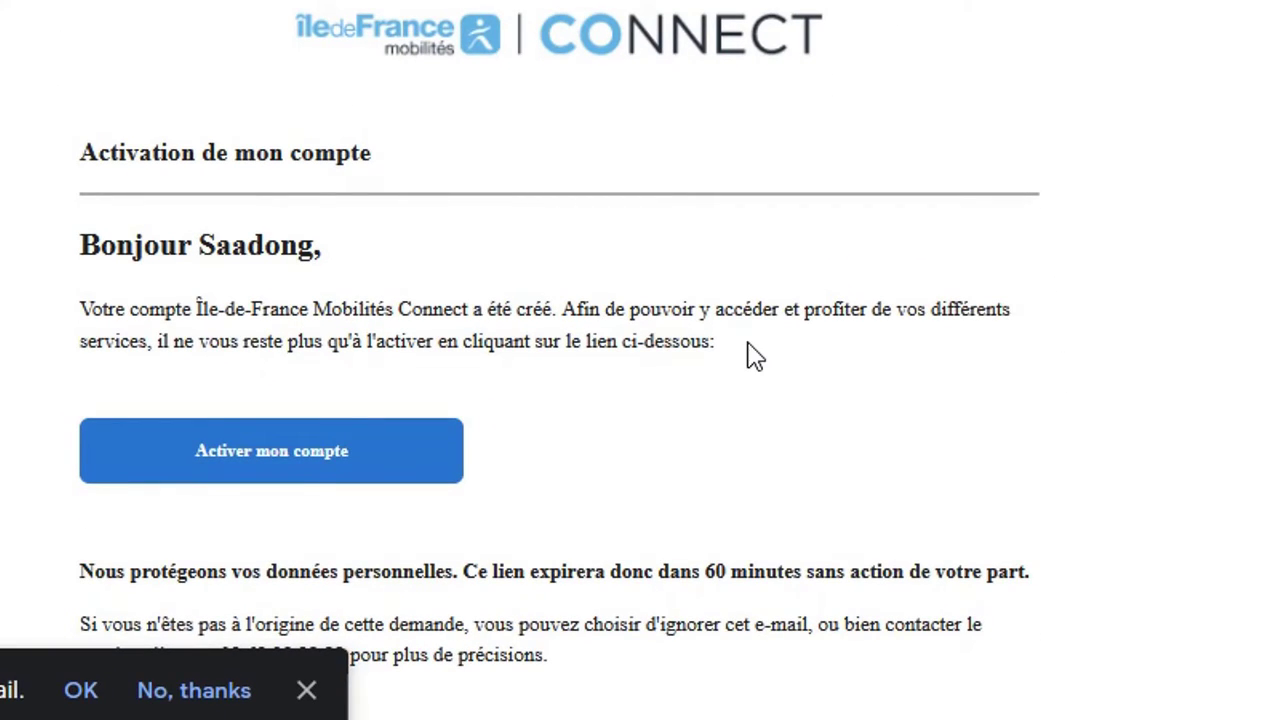
{"action": "left_click", "coordinate": [300, 474]}
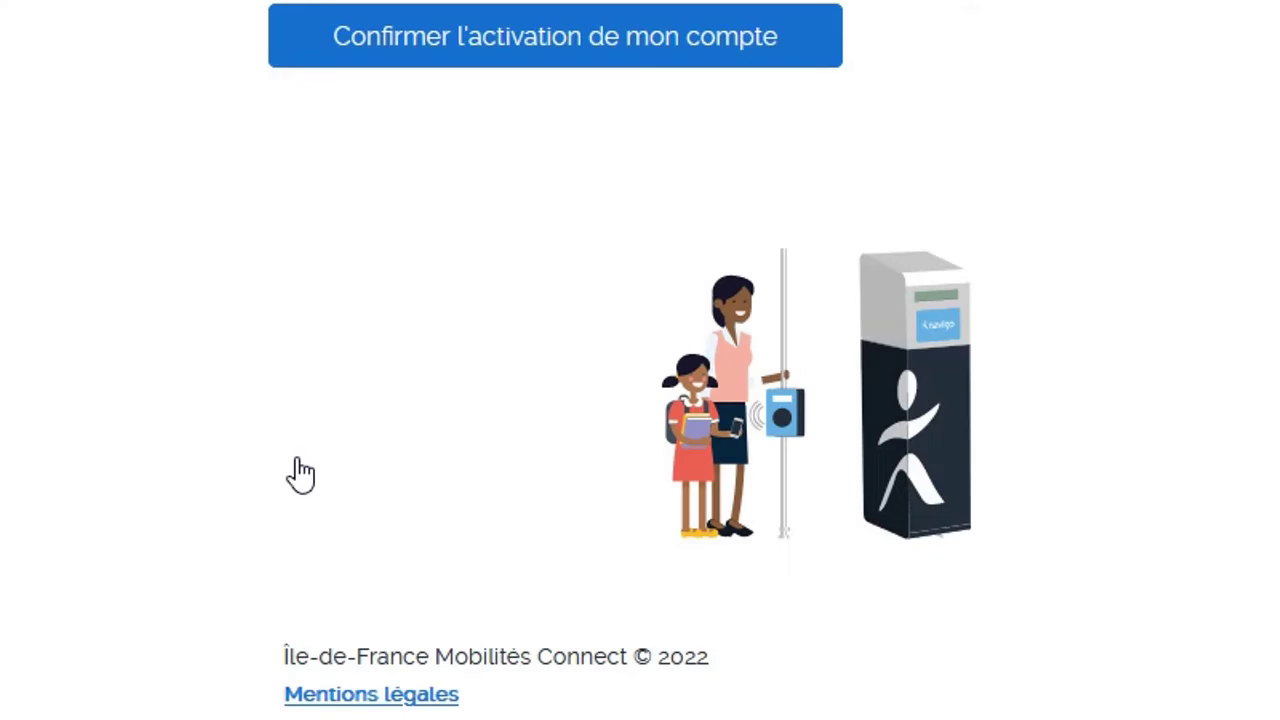
Confirm with 'Confirmer l'activation de mon compte'
{"action": "left_click", "coordinate": [605, 40]}
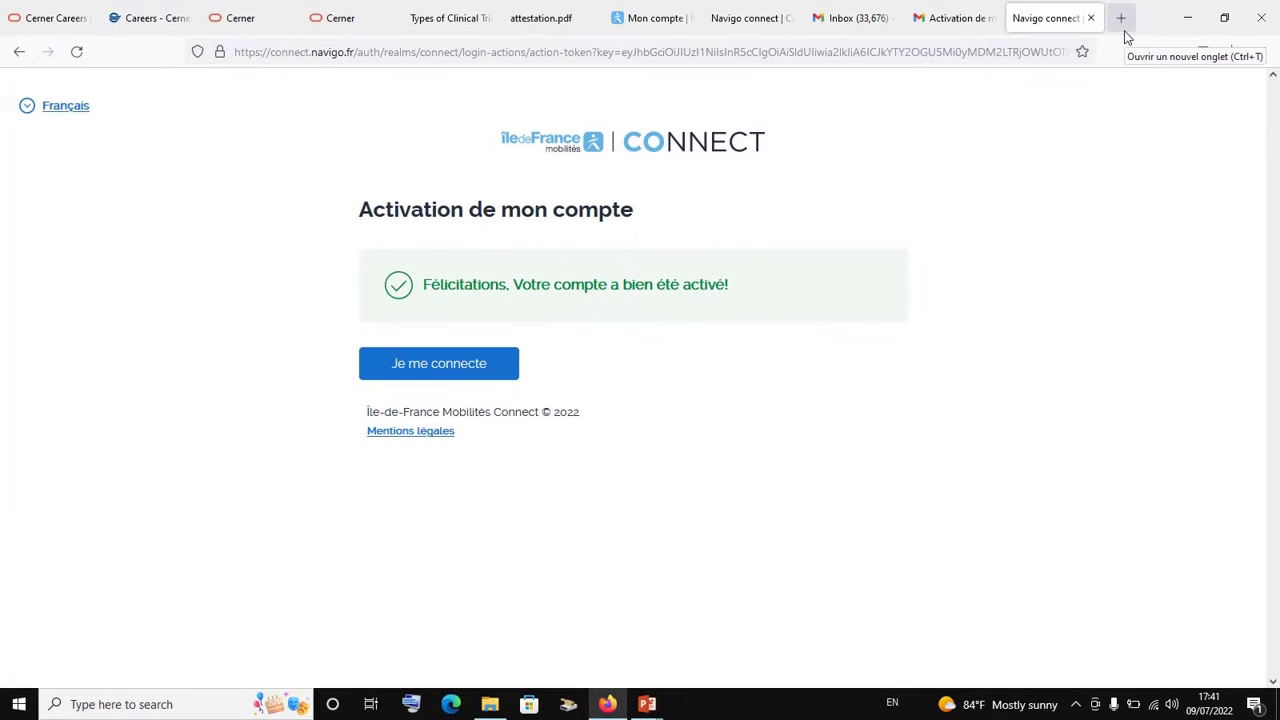
In a new tab, load iledefrance-mobilites.fr, fixing the mistyped 'iledefrances' address
{"action": "left_click", "coordinate": [1121, 18]}
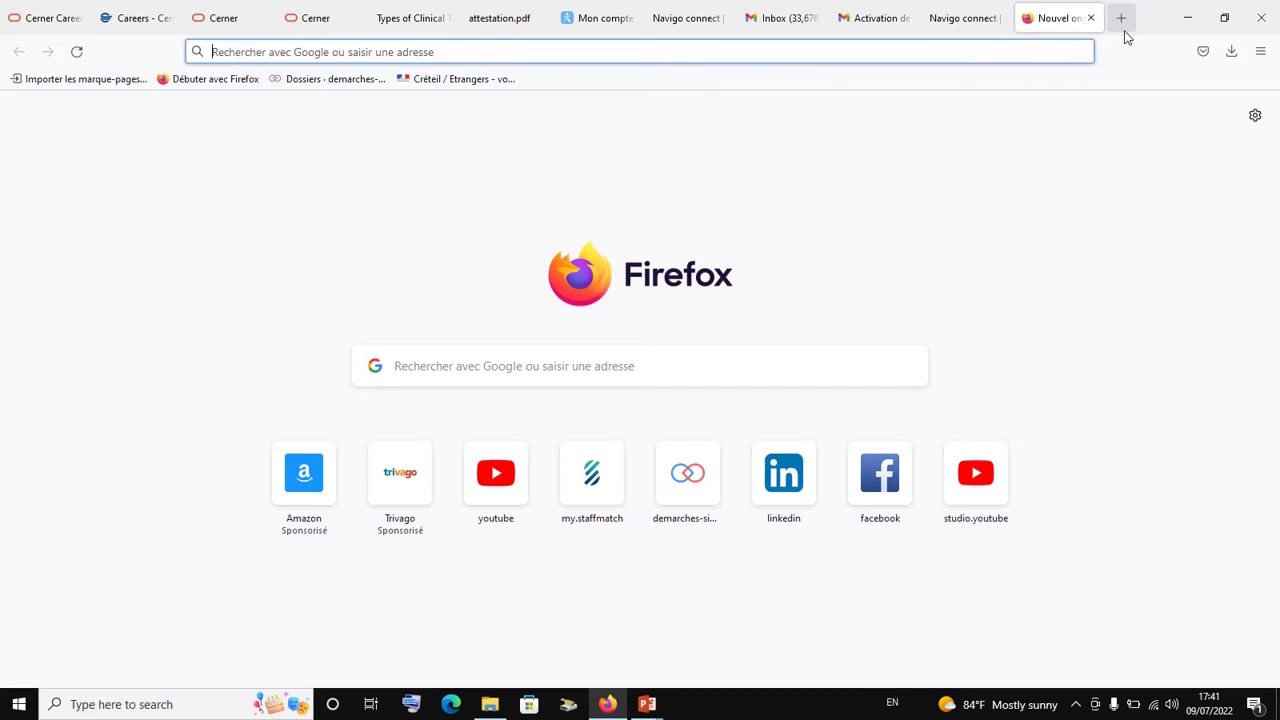
{"action": "type", "text": "i"}
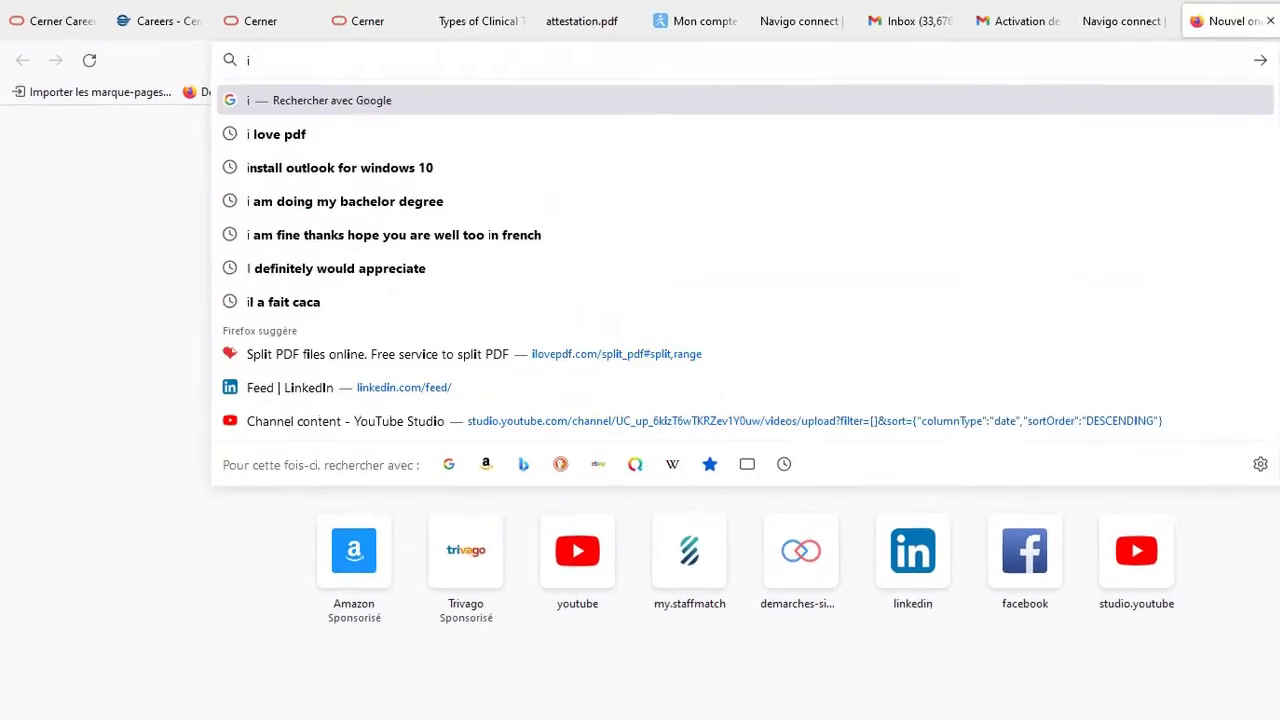
{"action": "type", "text": "l"}
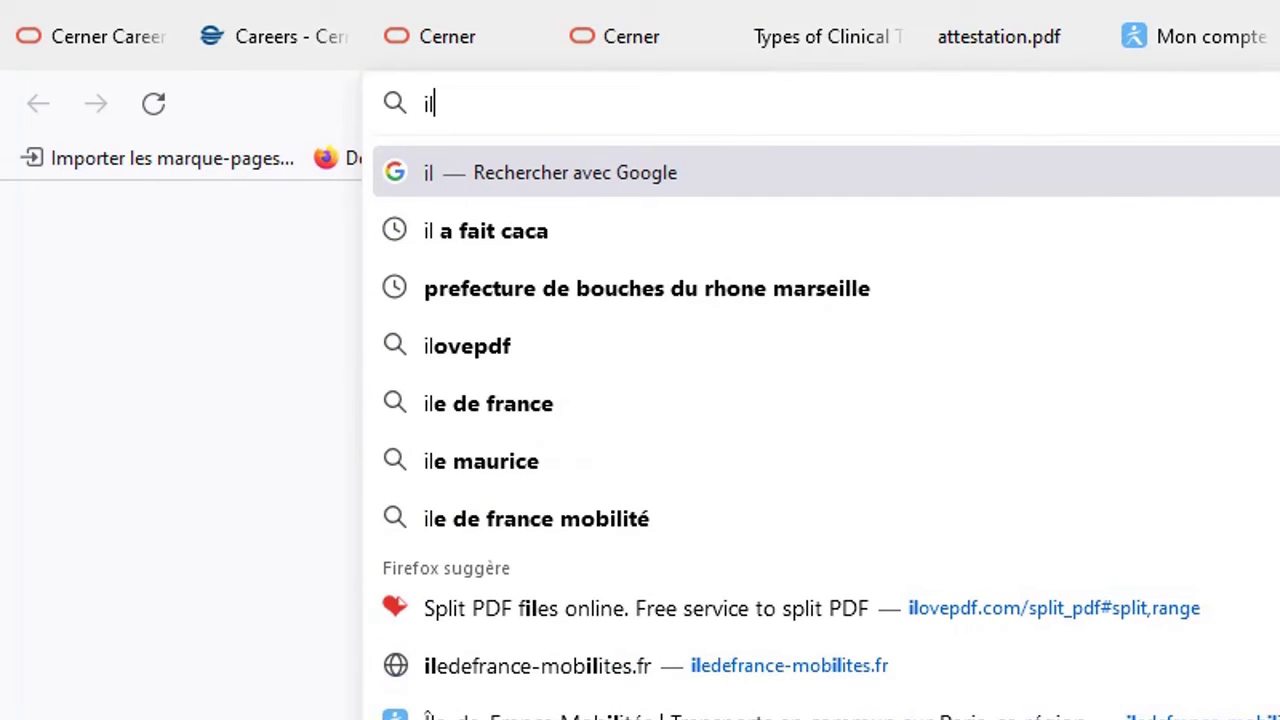
{"action": "type", "text": "ede"}
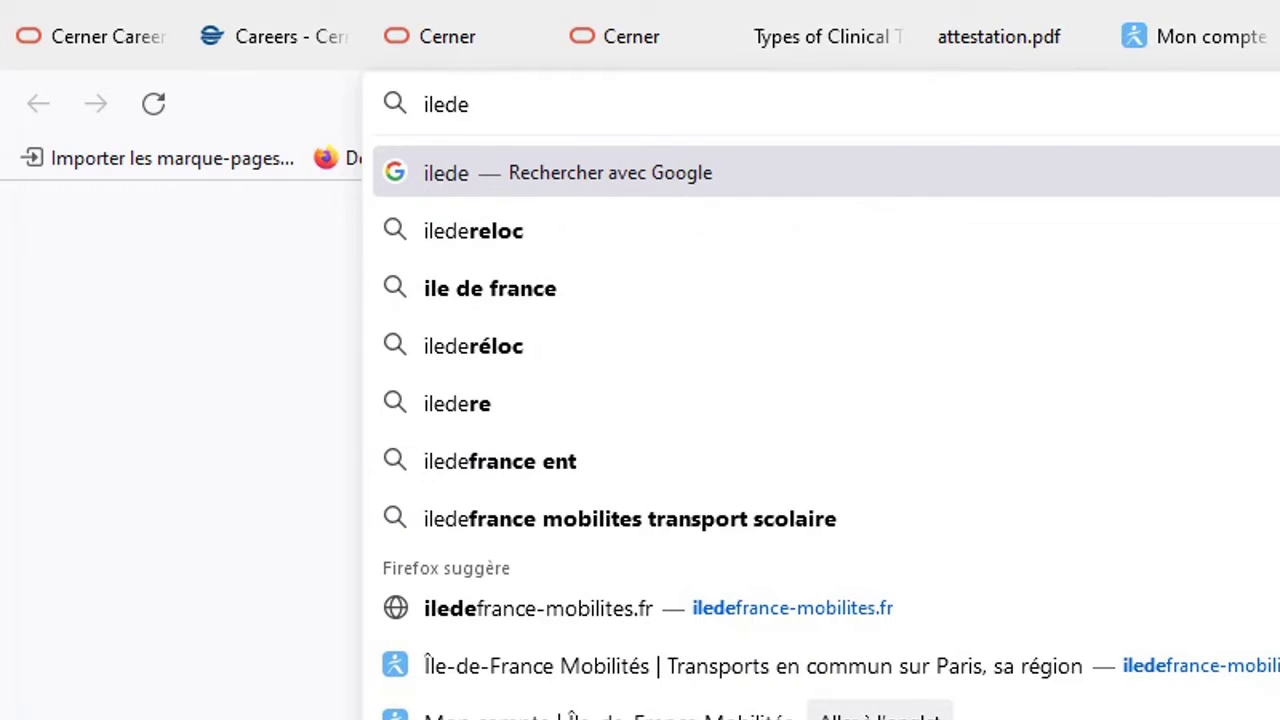
{"action": "type", "text": "frances"}
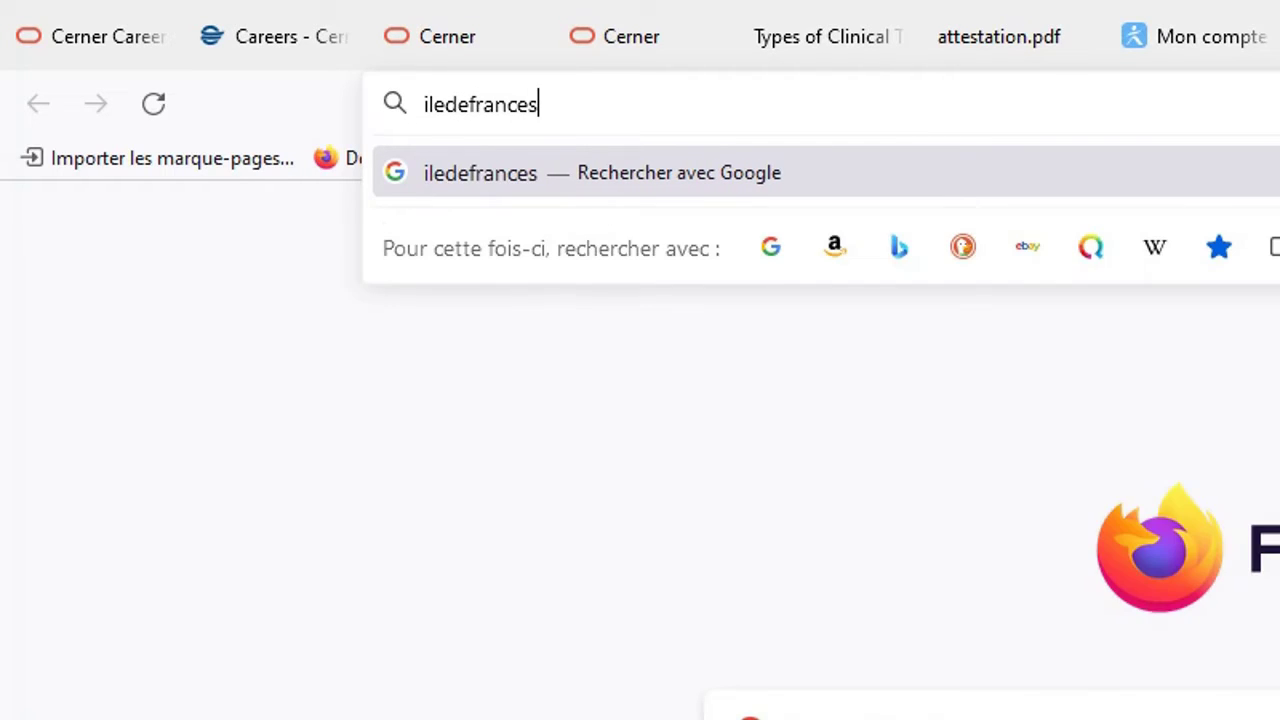
{"action": "type", "text": "-mobilites"}
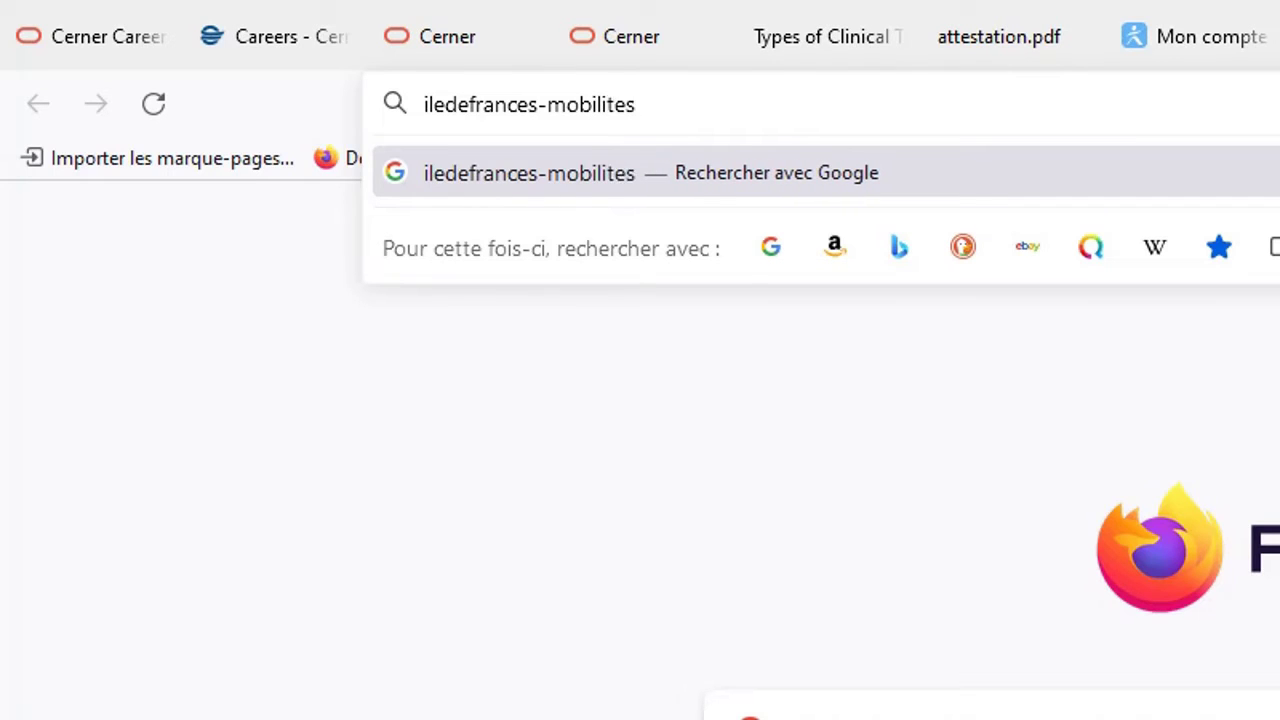
{"action": "type", "text": ".fr"}
{"action": "key", "text": "Return"}
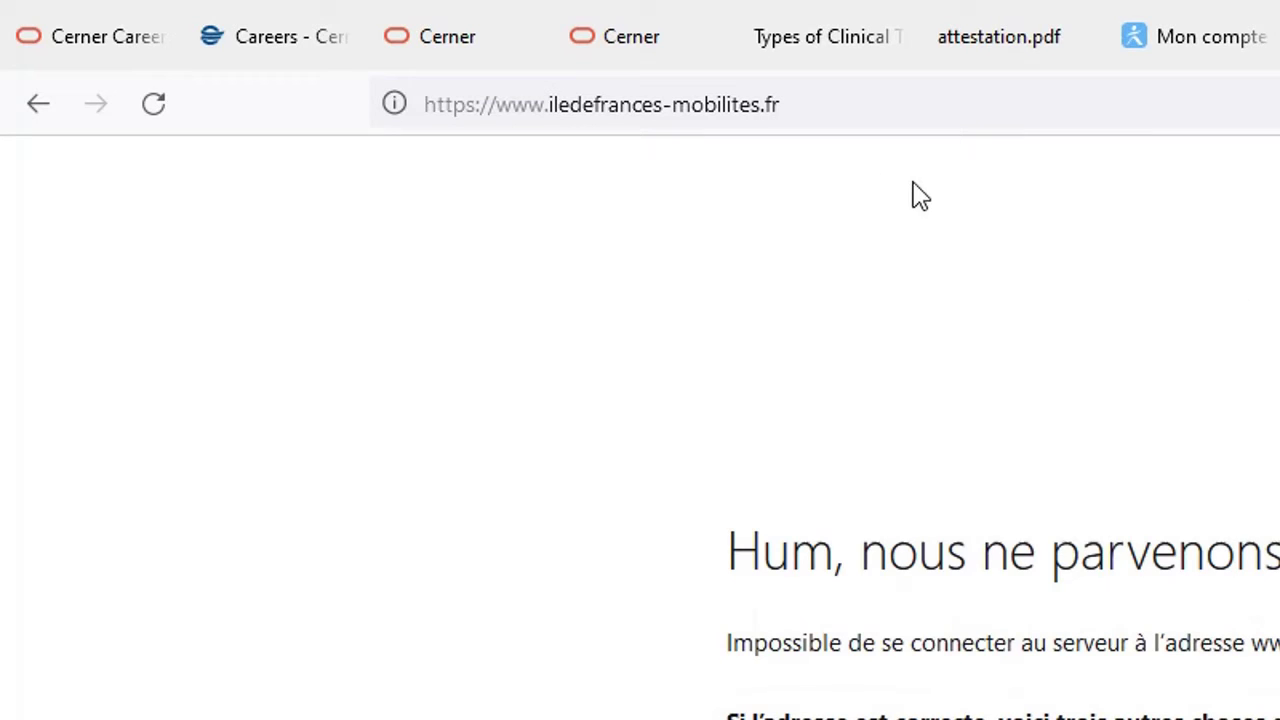
{"action": "left_click", "coordinate": [819, 95]}
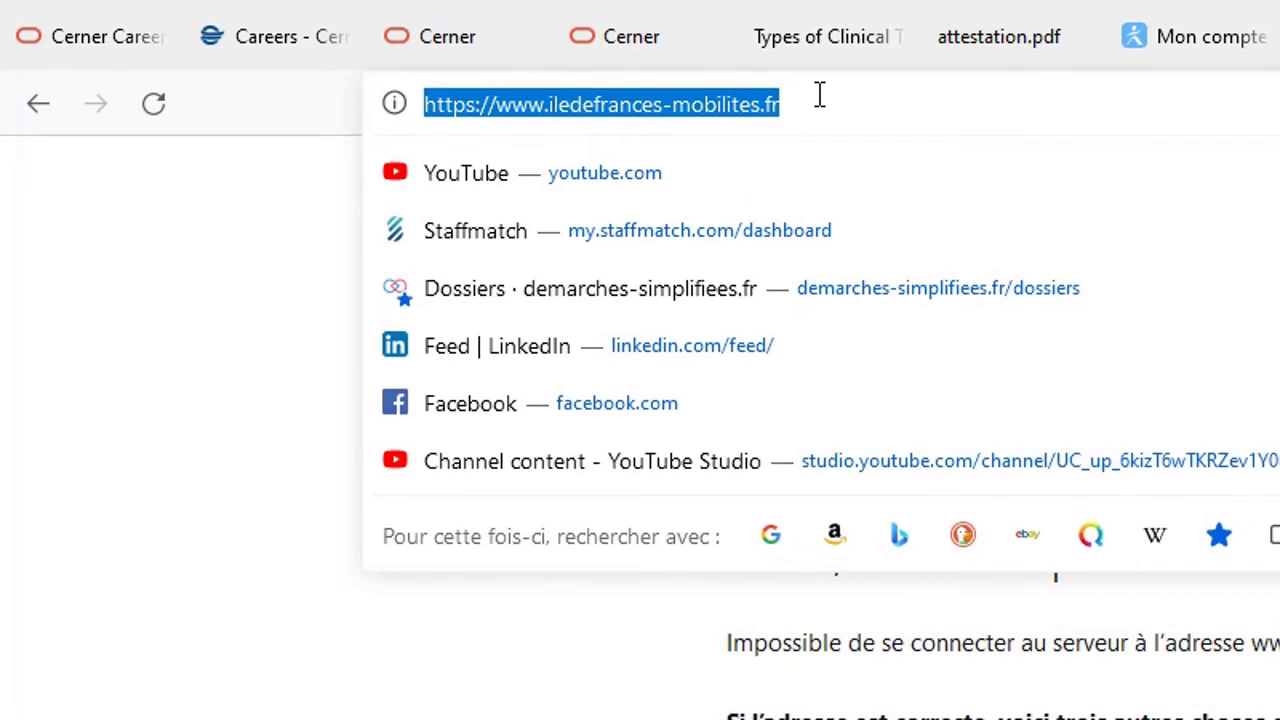
{"action": "type", "text": "ile"}
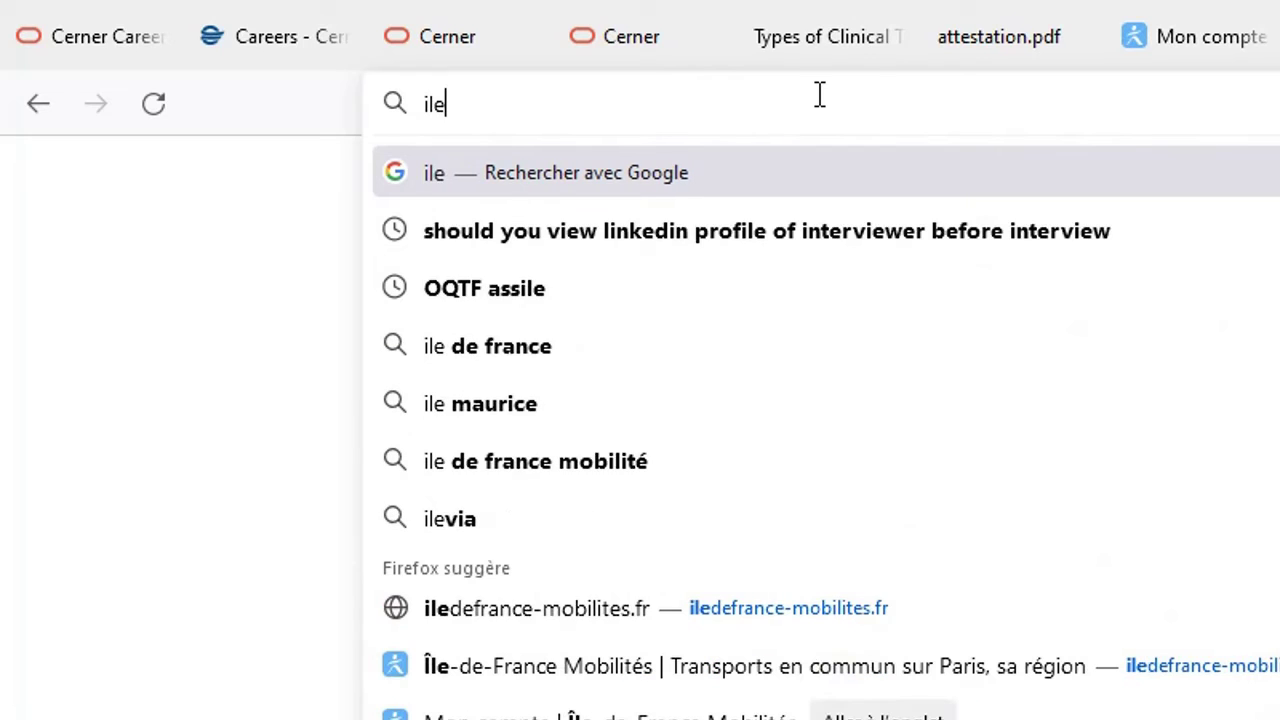
{"action": "type", "text": "defran"}
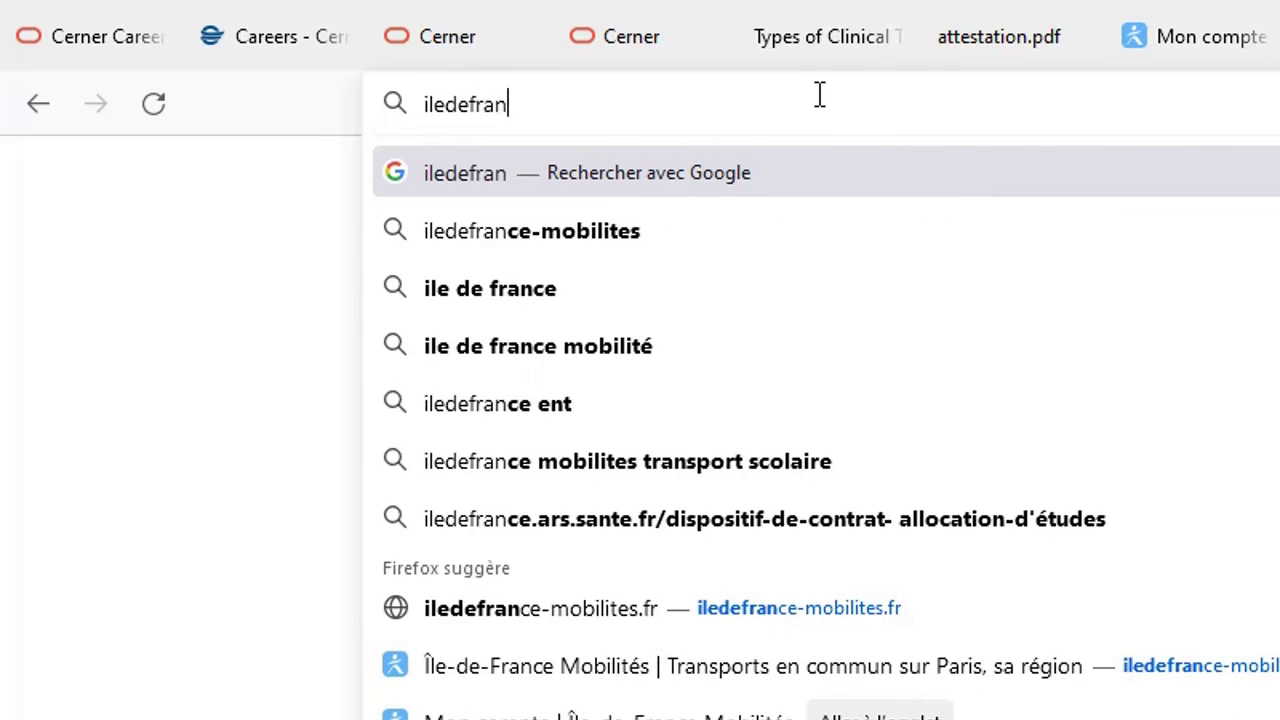
{"action": "type", "text": "cemo"}
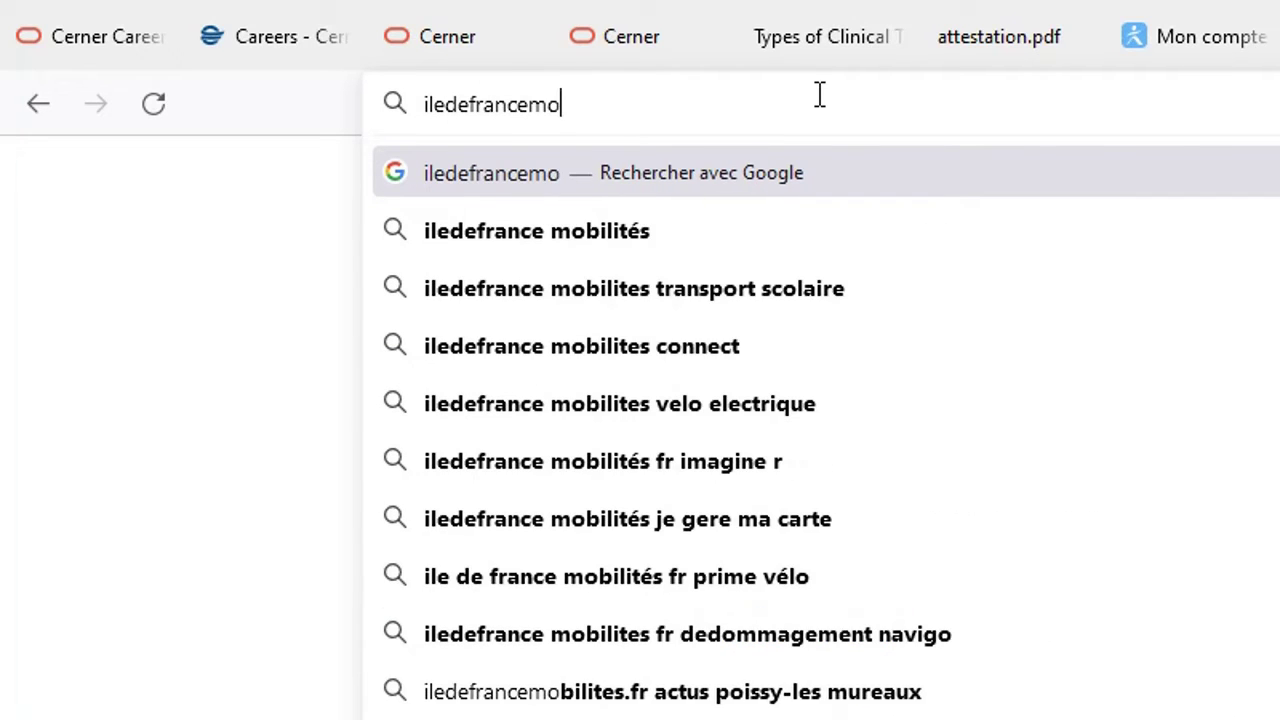
{"action": "type", "text": "bilit"}
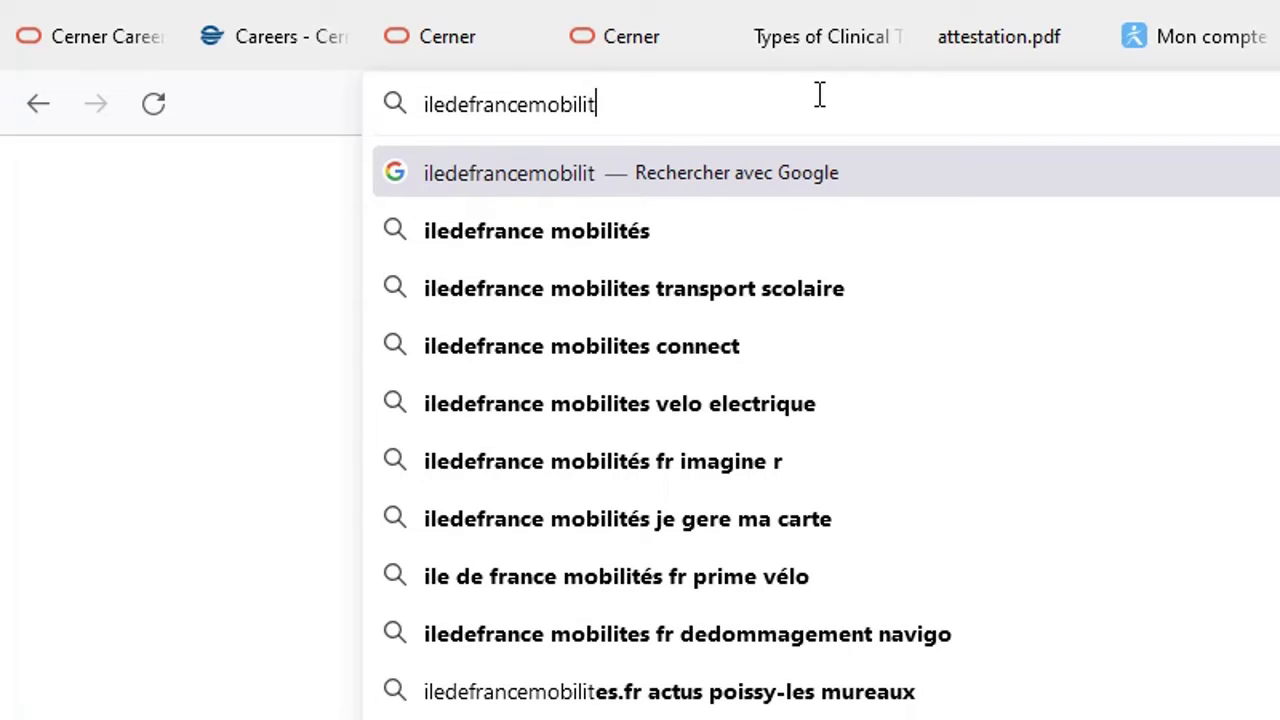
{"action": "type", "text": "es"}
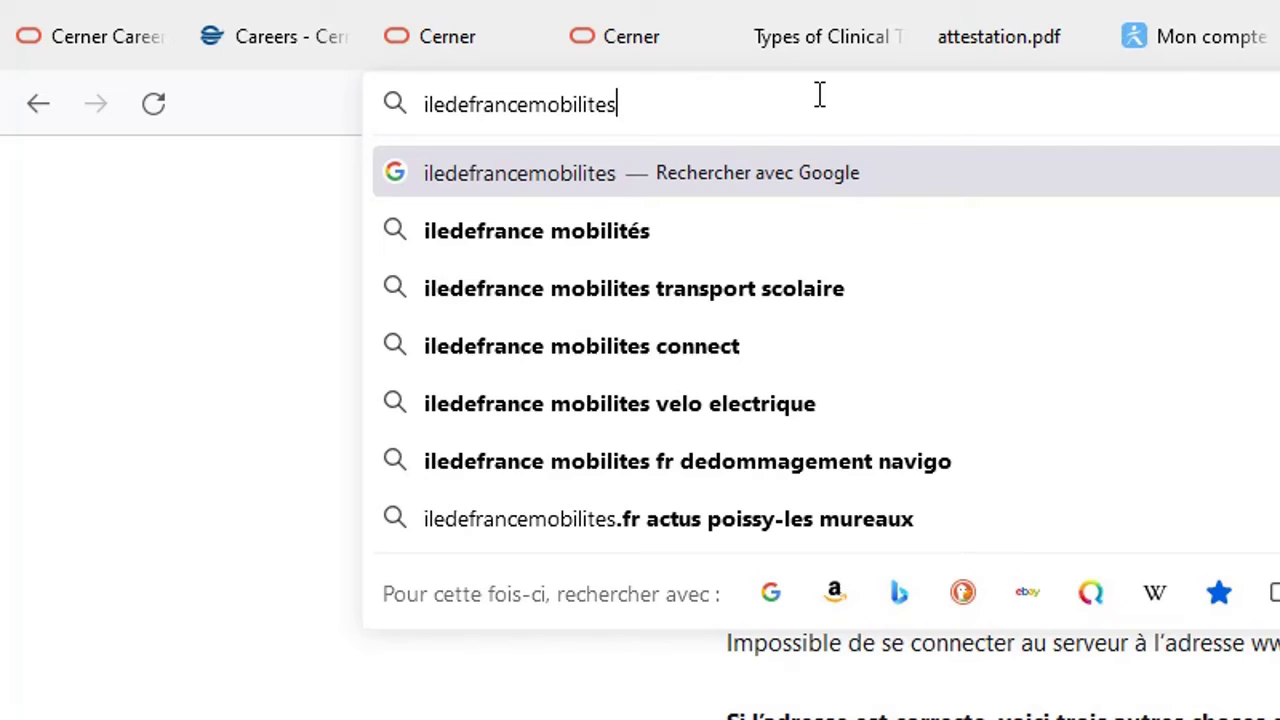
{"action": "type", "text": ".fr"}
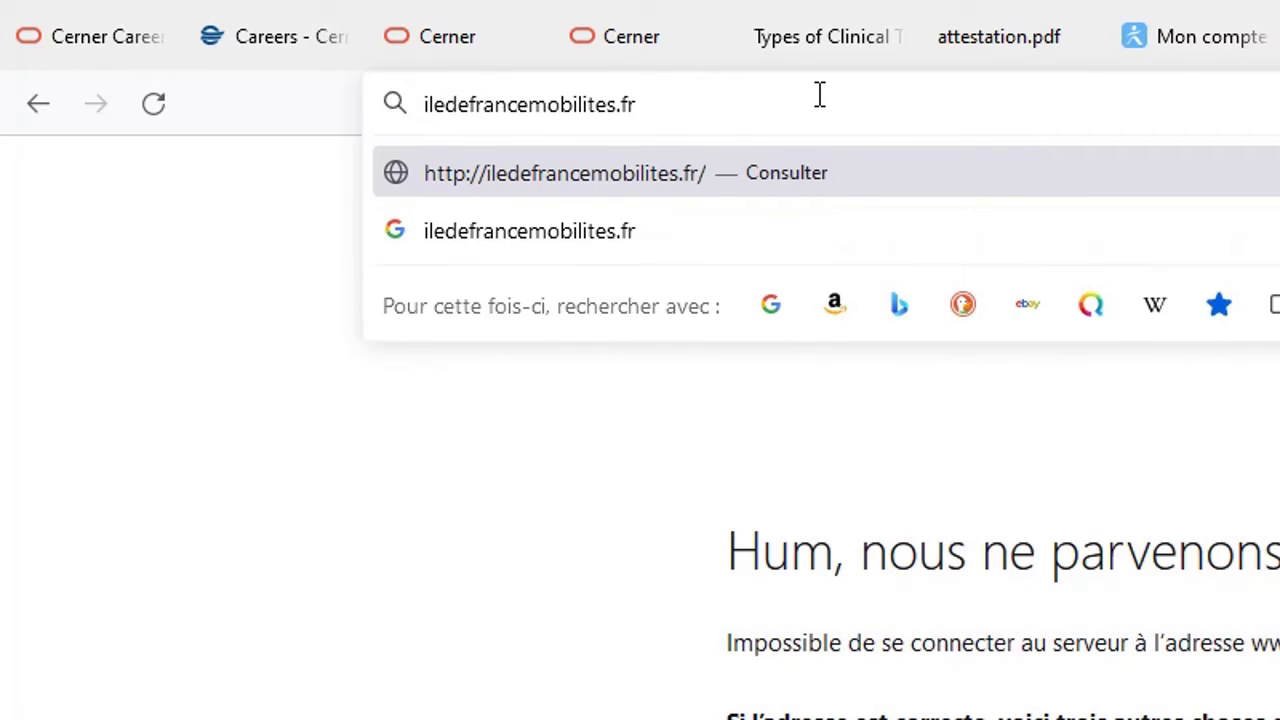
{"action": "key", "text": "Left"}
{"action": "key", "text": "Left"}
{"action": "key", "text": "Left"}
{"action": "key", "text": "Left"}
{"action": "key", "text": "Left"}
{"action": "key", "text": "Left"}
{"action": "key", "text": "Left"}
{"action": "key", "text": "Left"}
{"action": "key", "text": "Right"}
{"action": "type", "text": "-"}
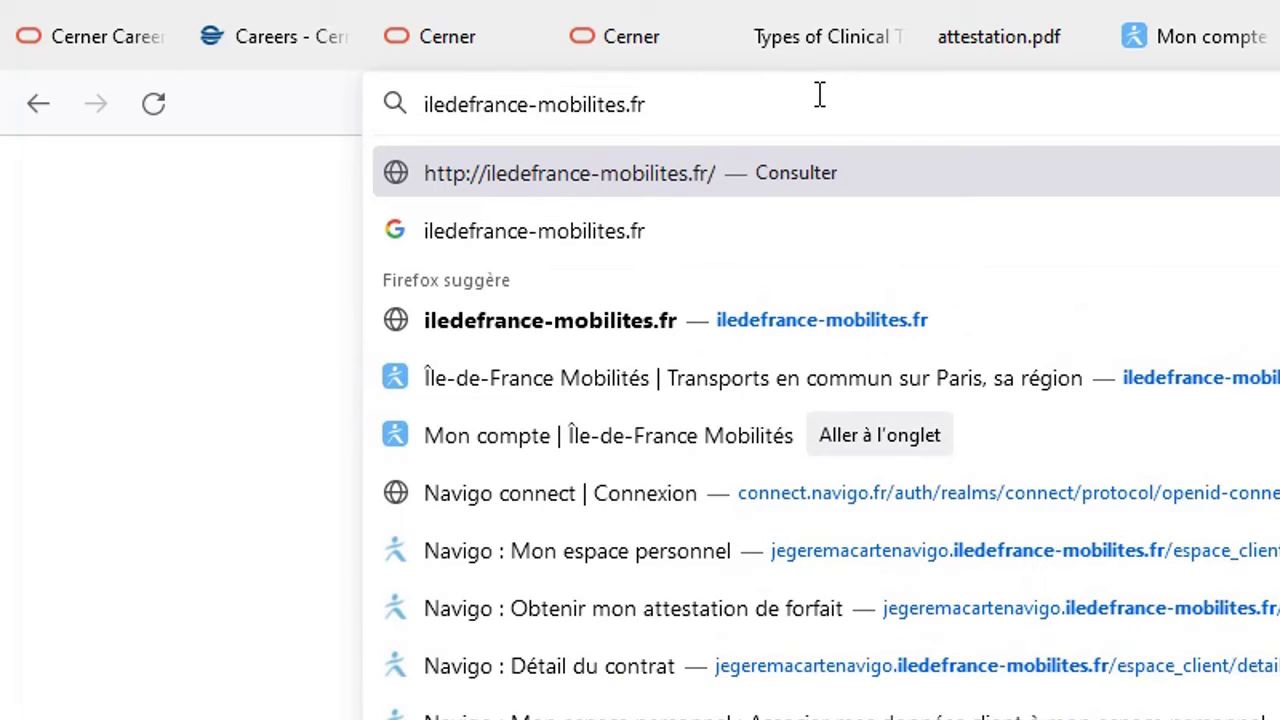
{"action": "key", "text": "End"}
{"action": "key", "text": "Return"}
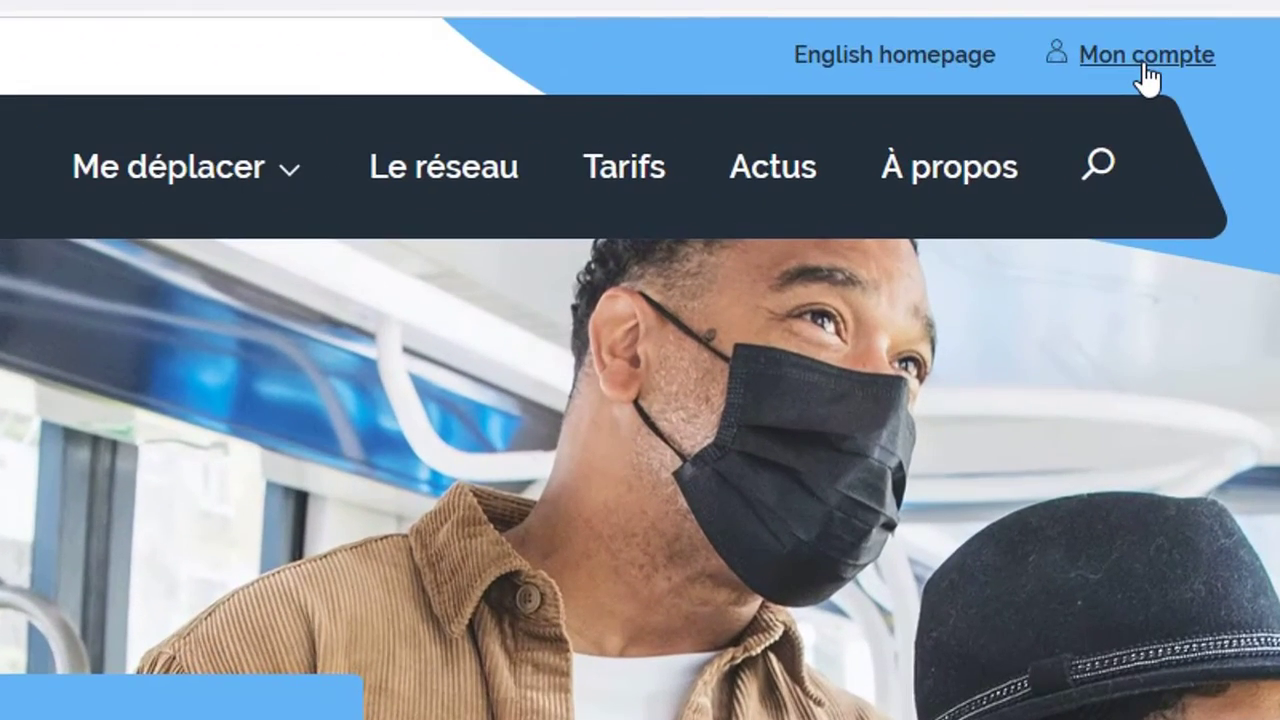
Open Mon compte from the site header and choose the Mon Navigo card
{"action": "left_click", "coordinate": [1143, 66]}
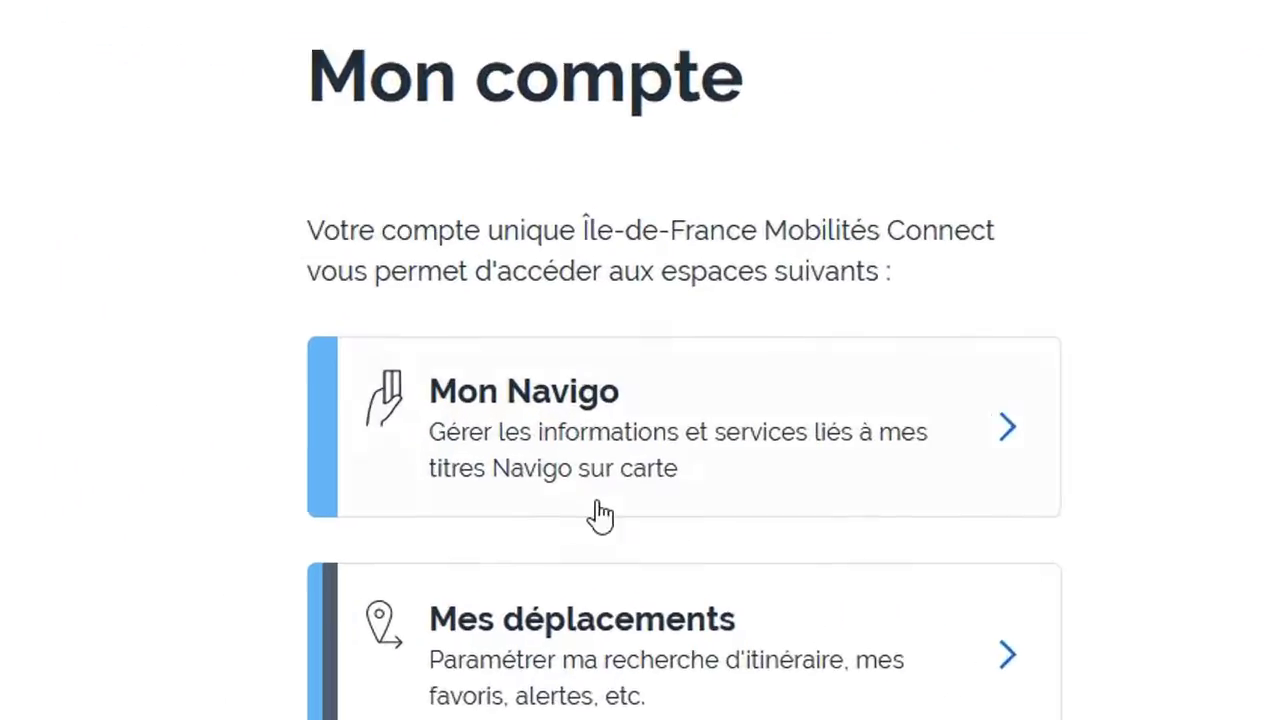
{"action": "scroll", "coordinate": [716, 480], "scroll_direction": "down", "scroll_amount": 3}
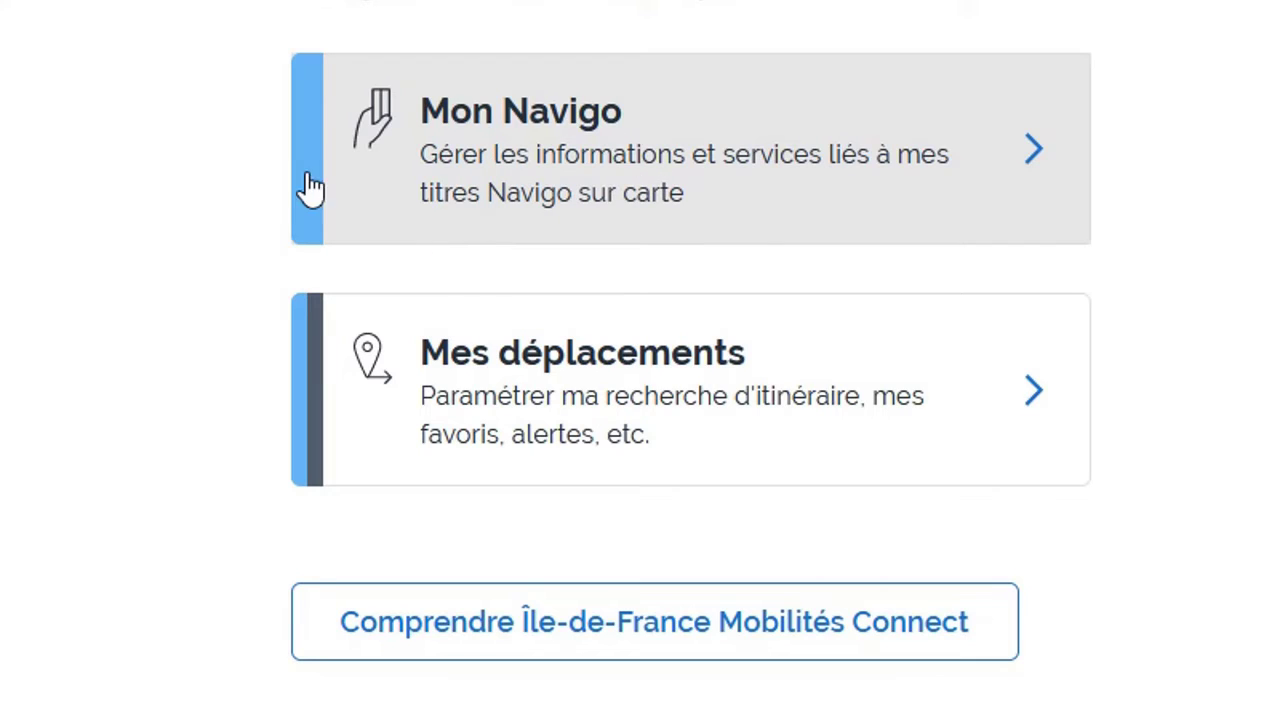
{"action": "left_click", "coordinate": [632, 148]}
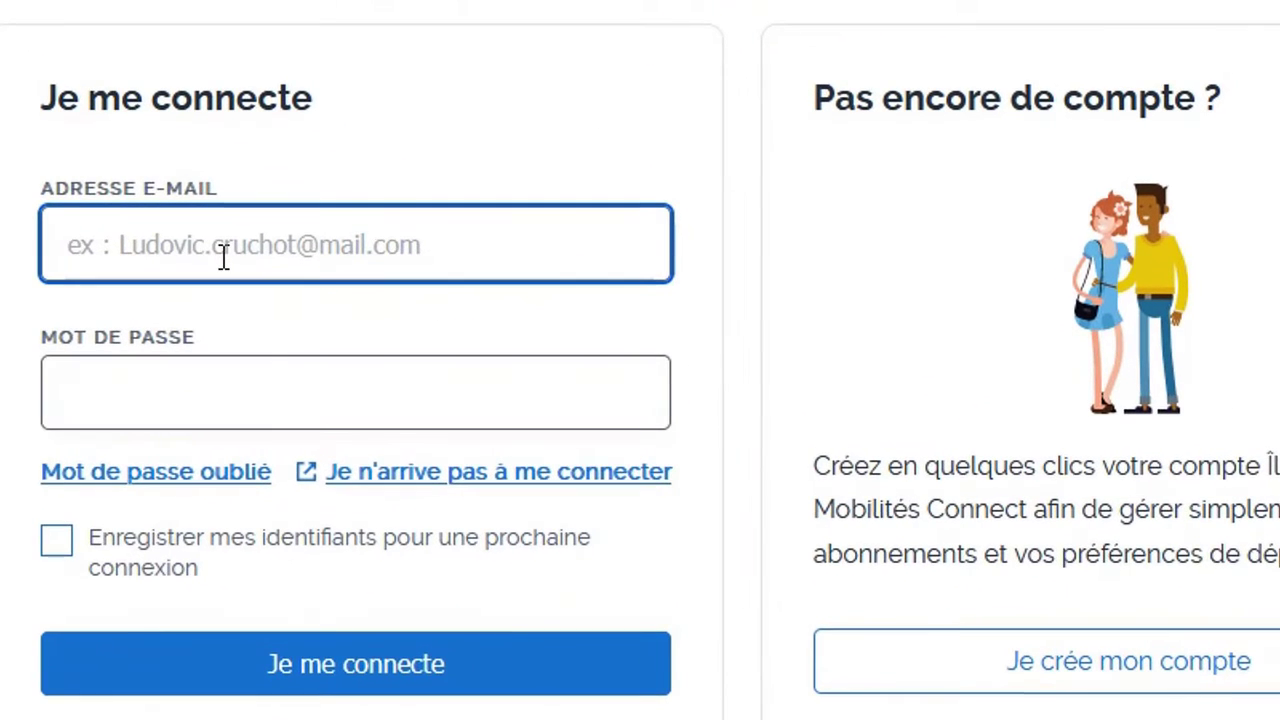
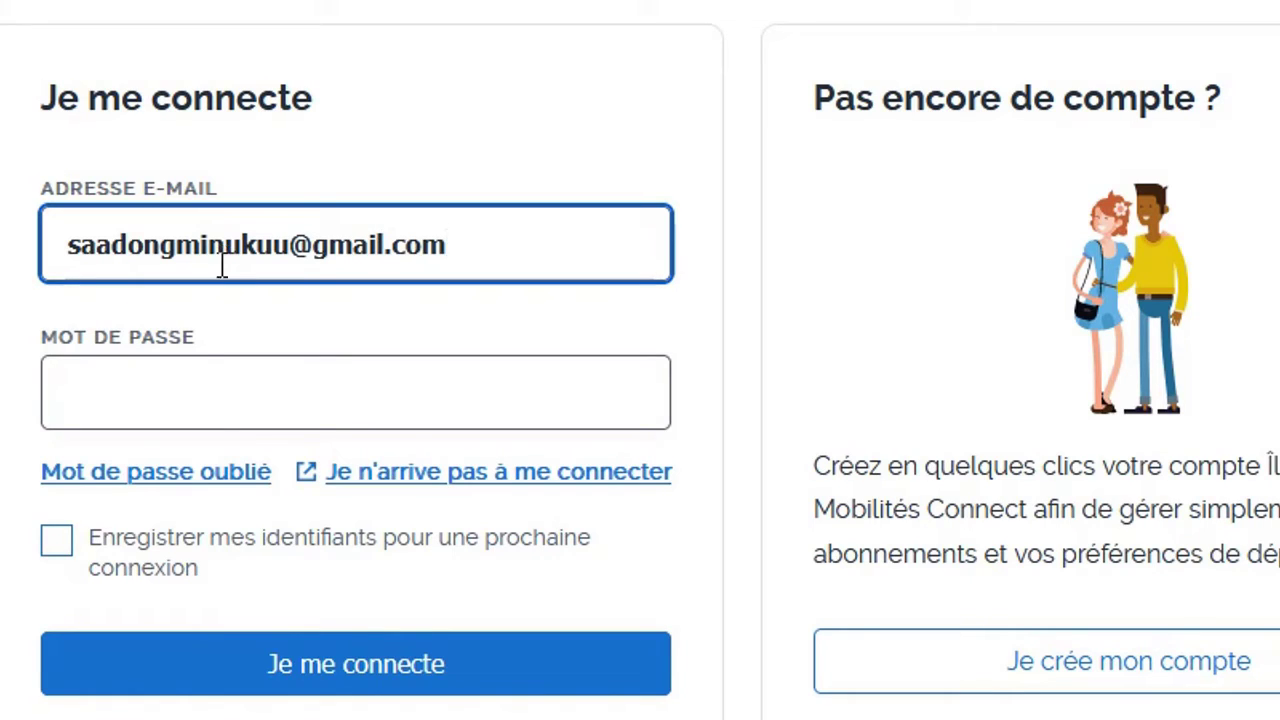
Sign in with the account's e-mail and password, declining Firefox's offer to save the password
{"action": "left_click", "coordinate": [207, 427]}
{"action": "type", "text": "••••"}
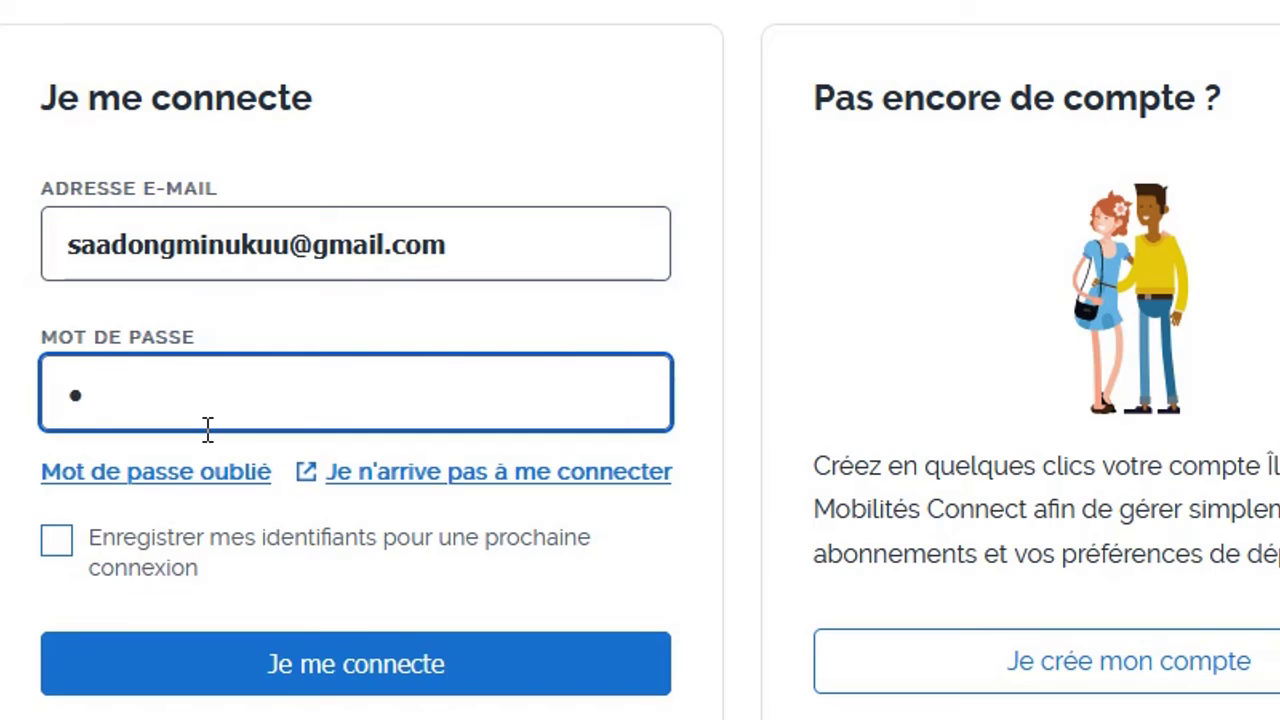
{"action": "type", "text": "••••"}
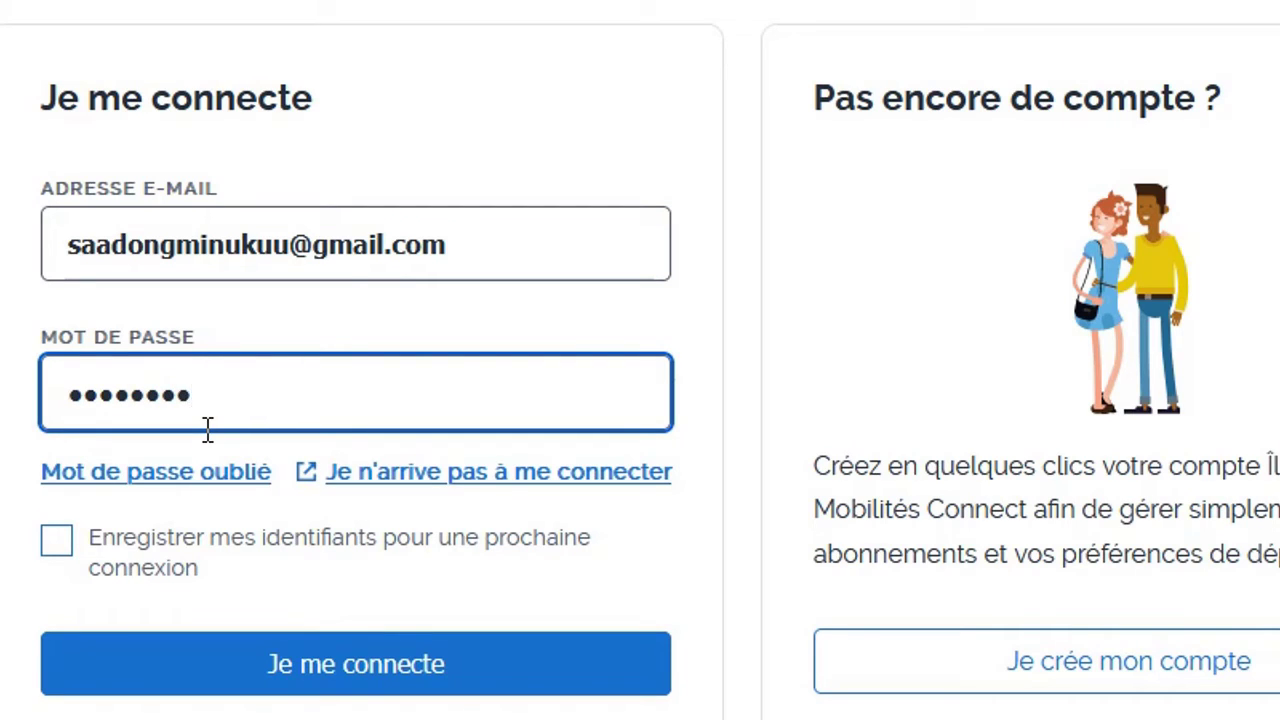
{"action": "type", "text": "••••••••"}
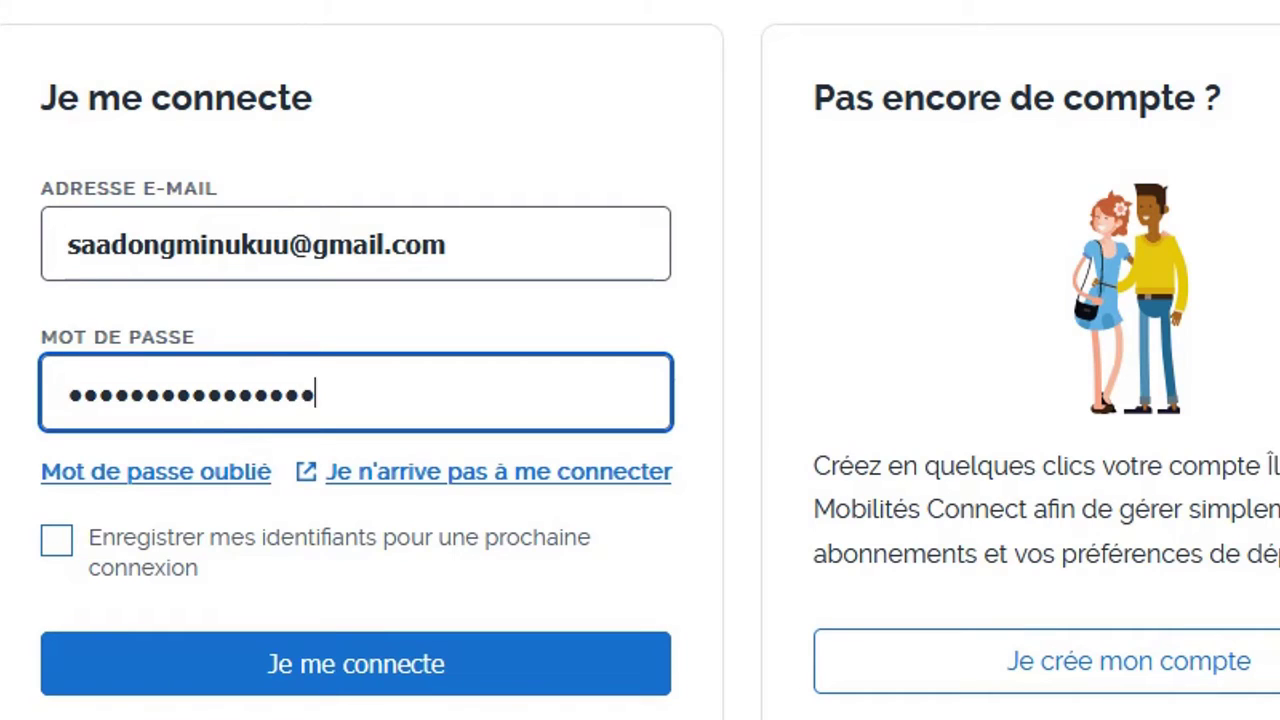
{"action": "left_click", "coordinate": [292, 686]}
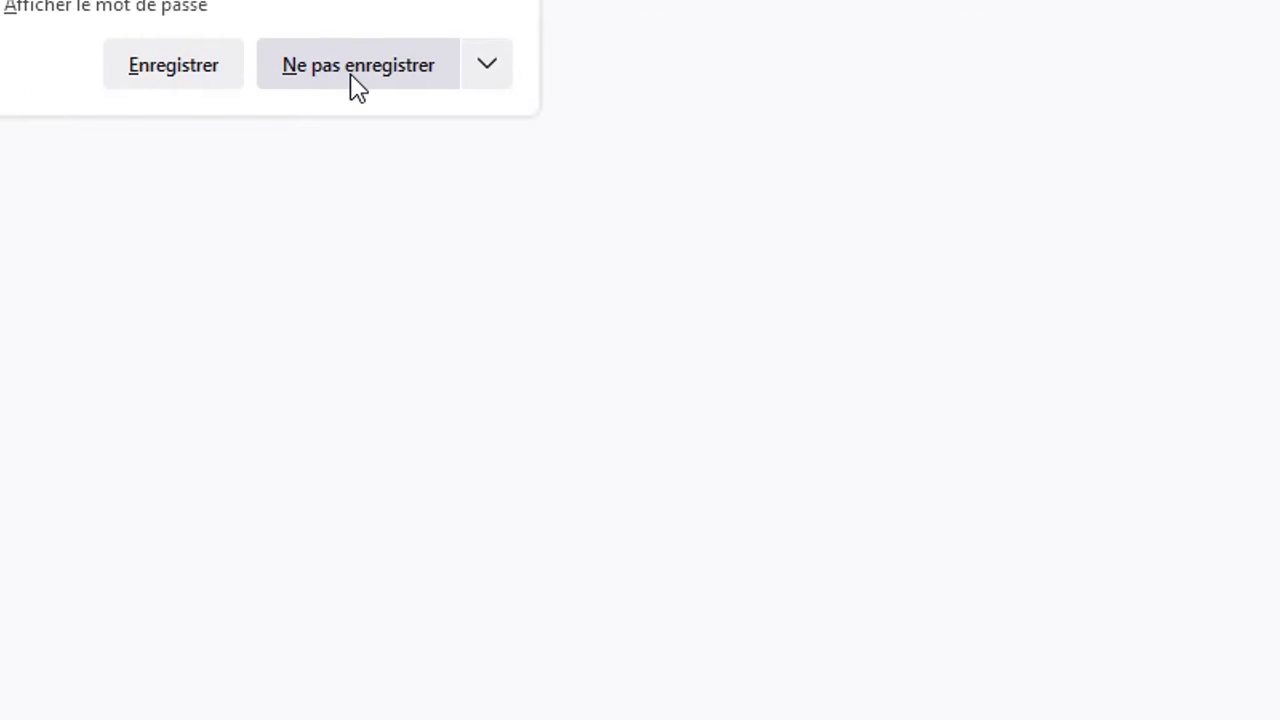
{"action": "left_click", "coordinate": [358, 66]}
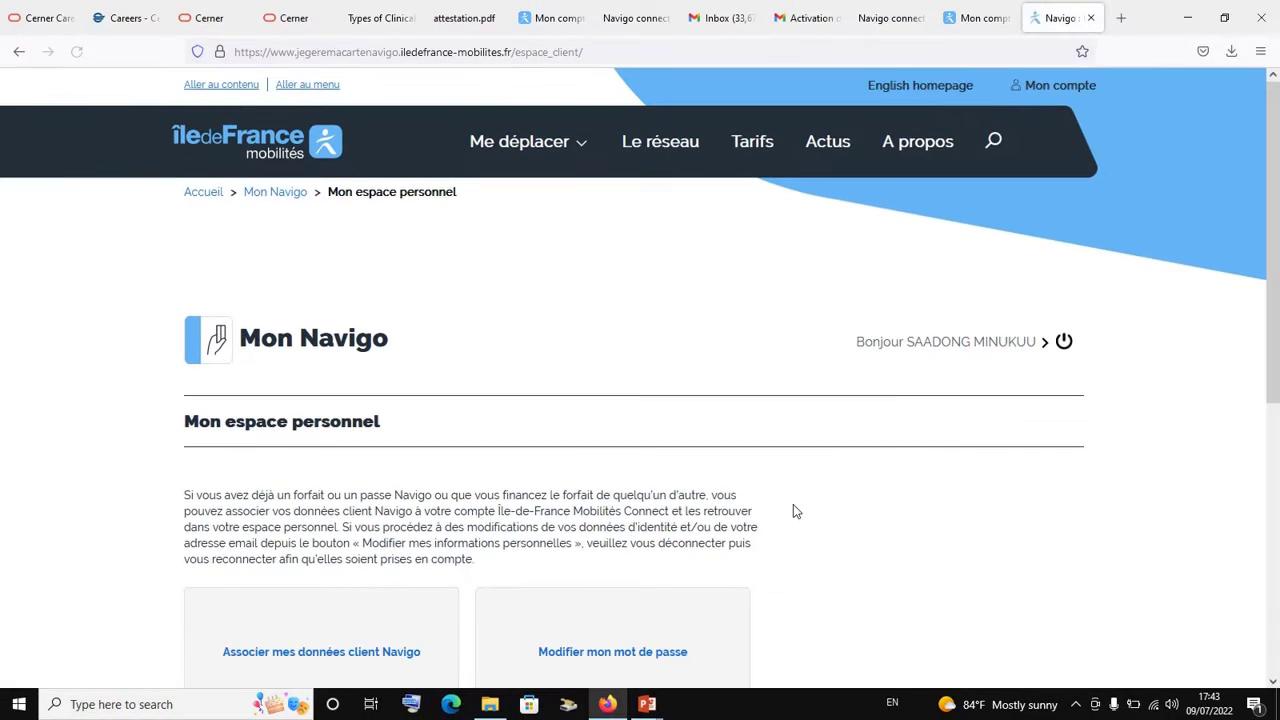
{"action": "scroll", "coordinate": [795, 510], "scroll_direction": "down", "scroll_amount": 1}
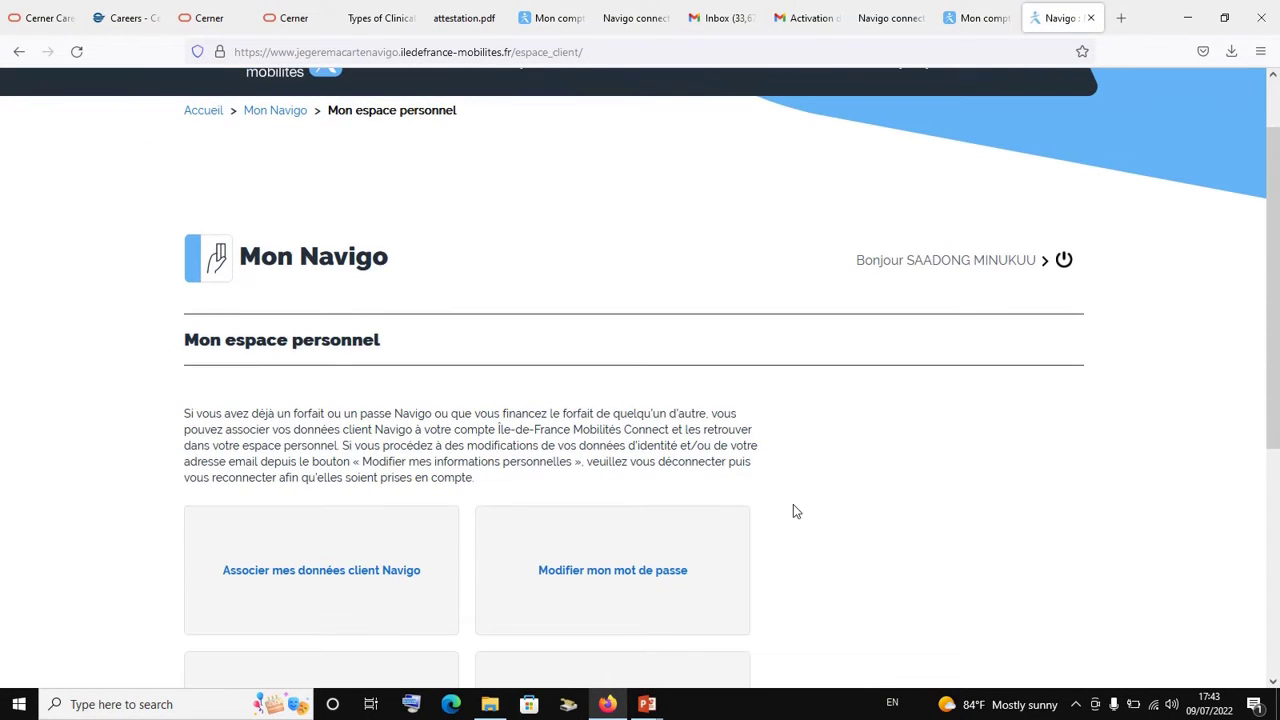
{"action": "scroll", "coordinate": [795, 511], "scroll_direction": "up", "scroll_amount": 1}
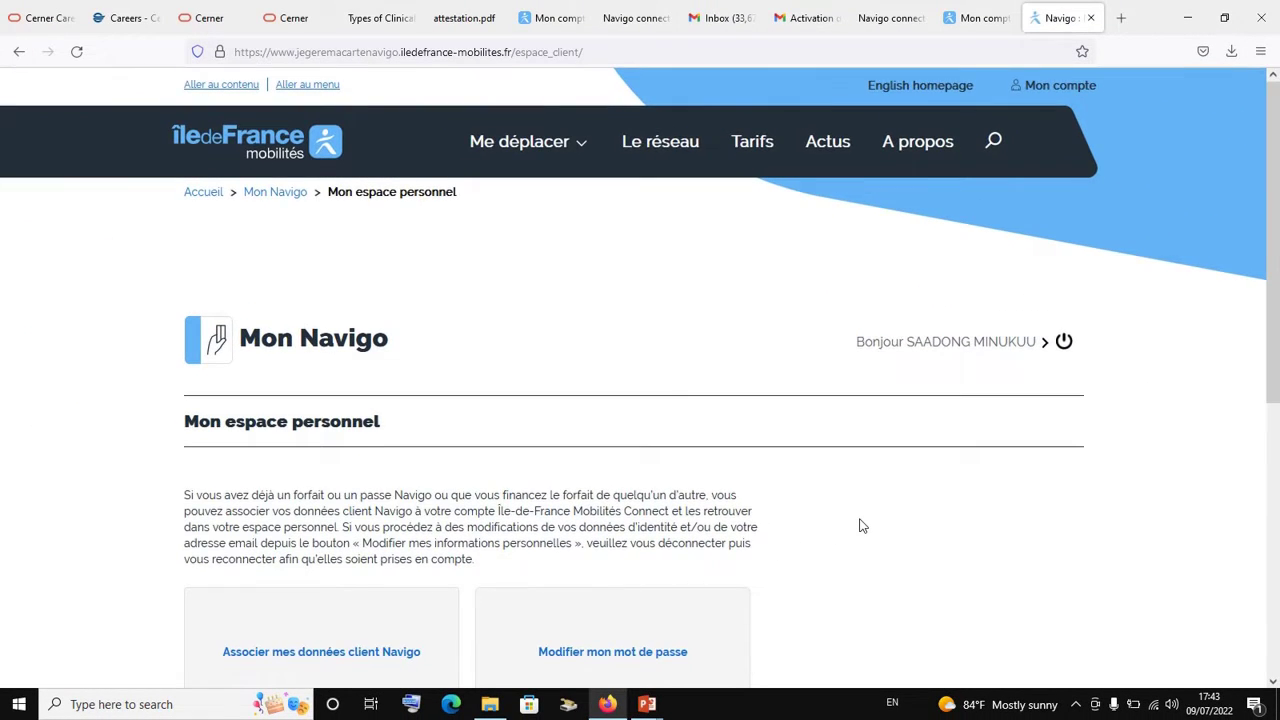
{"action": "scroll", "coordinate": [862, 525], "scroll_direction": "down", "scroll_amount": 3}
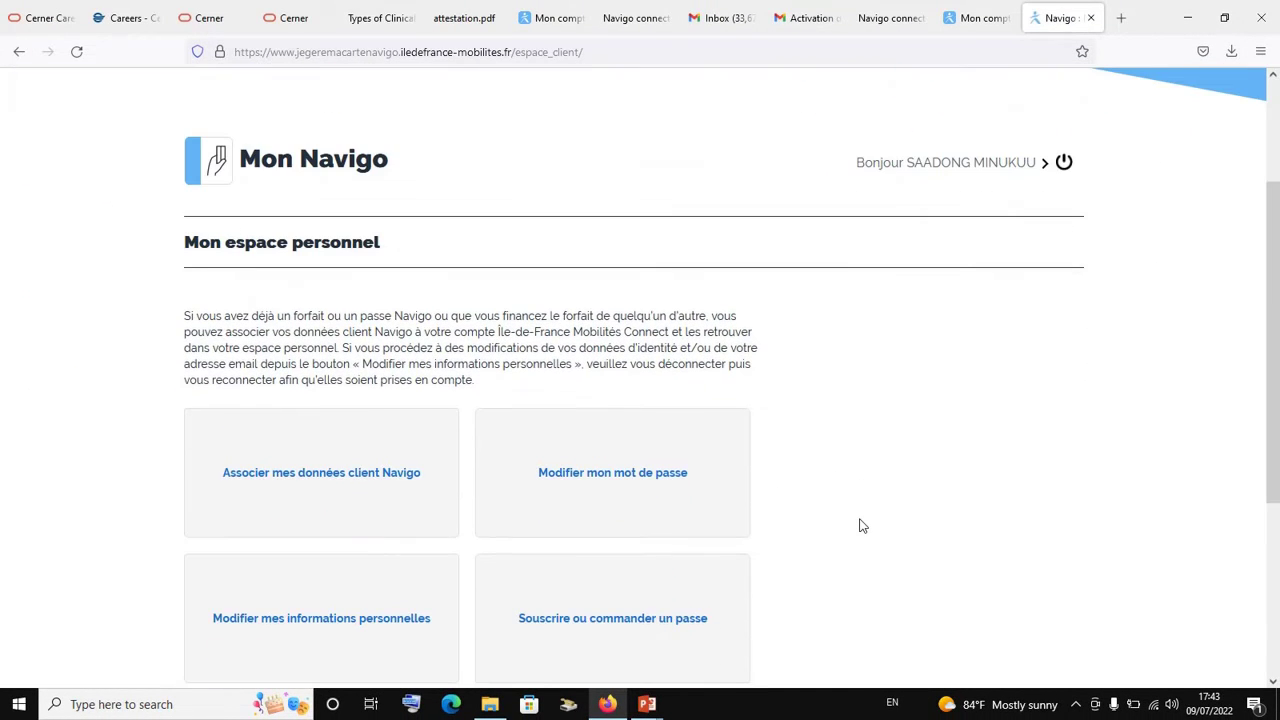
{"action": "scroll", "coordinate": [862, 525], "scroll_direction": "down", "scroll_amount": 3}
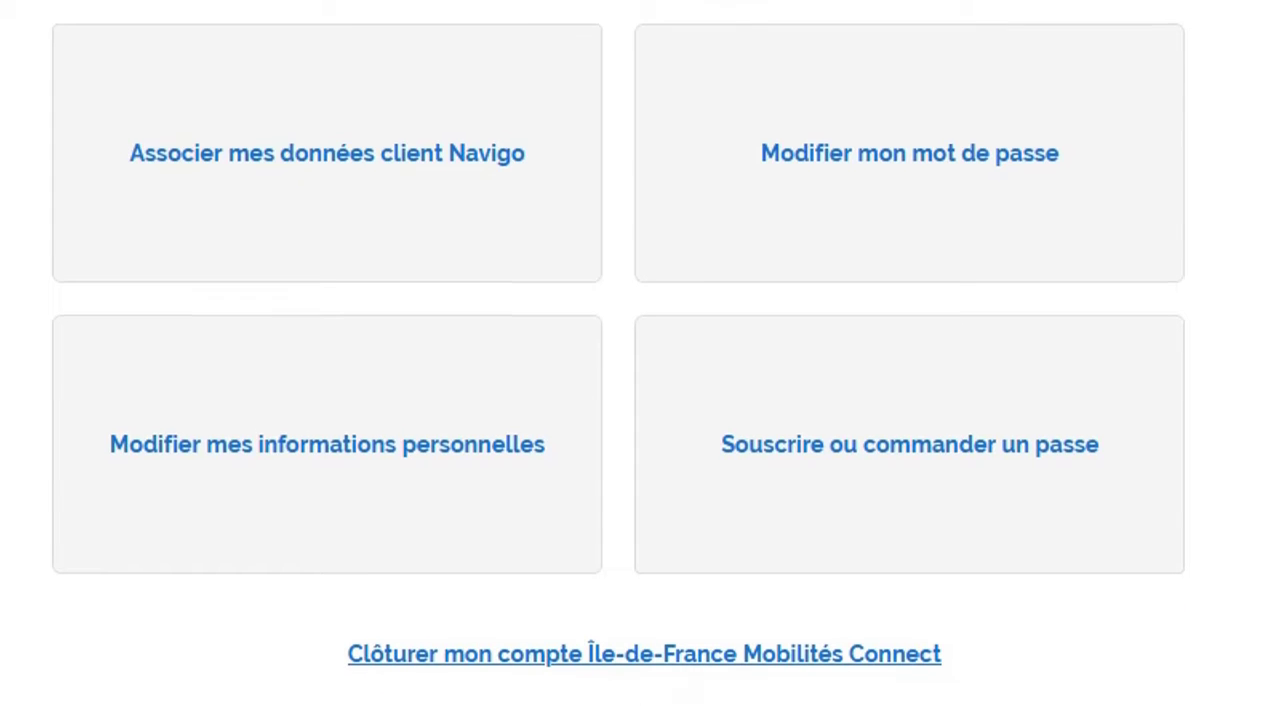
{"action": "scroll", "coordinate": [640, 360], "scroll_direction": "up", "scroll_amount": 5}
{"action": "scroll", "coordinate": [640, 360], "scroll_direction": "up", "scroll_amount": 3}
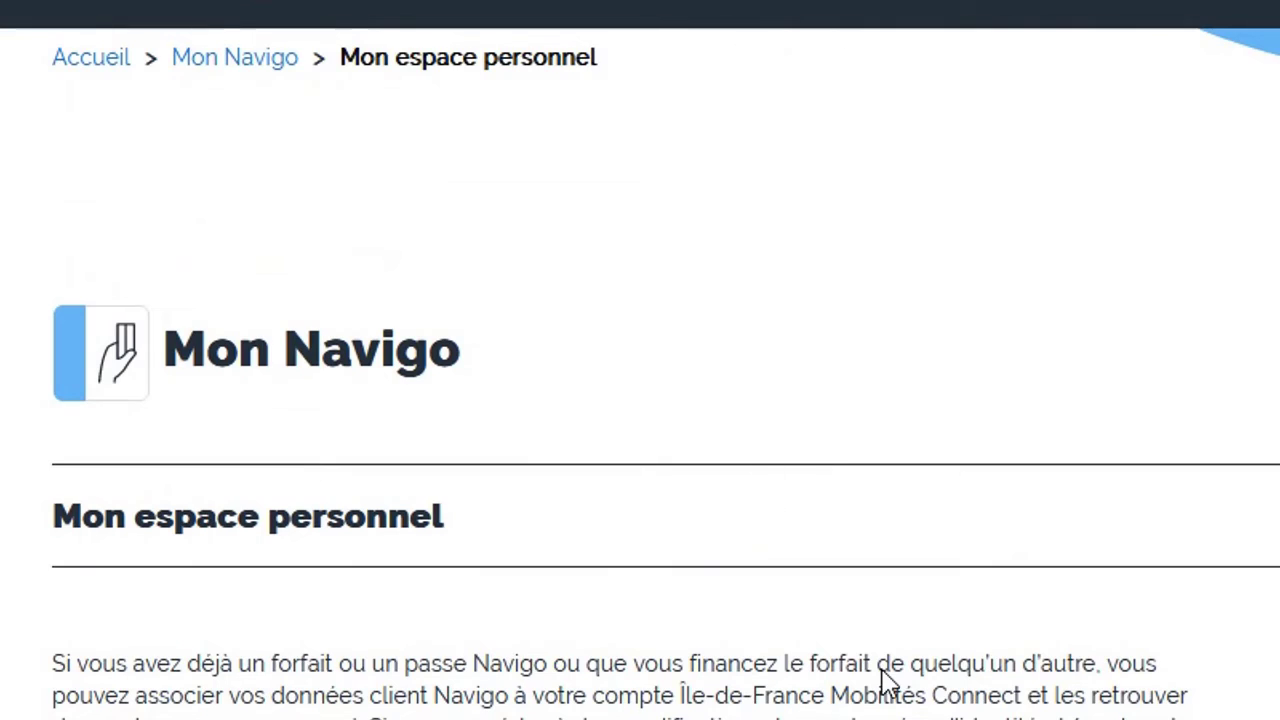
{"action": "scroll", "coordinate": [886, 677], "scroll_direction": "down", "scroll_amount": 3}
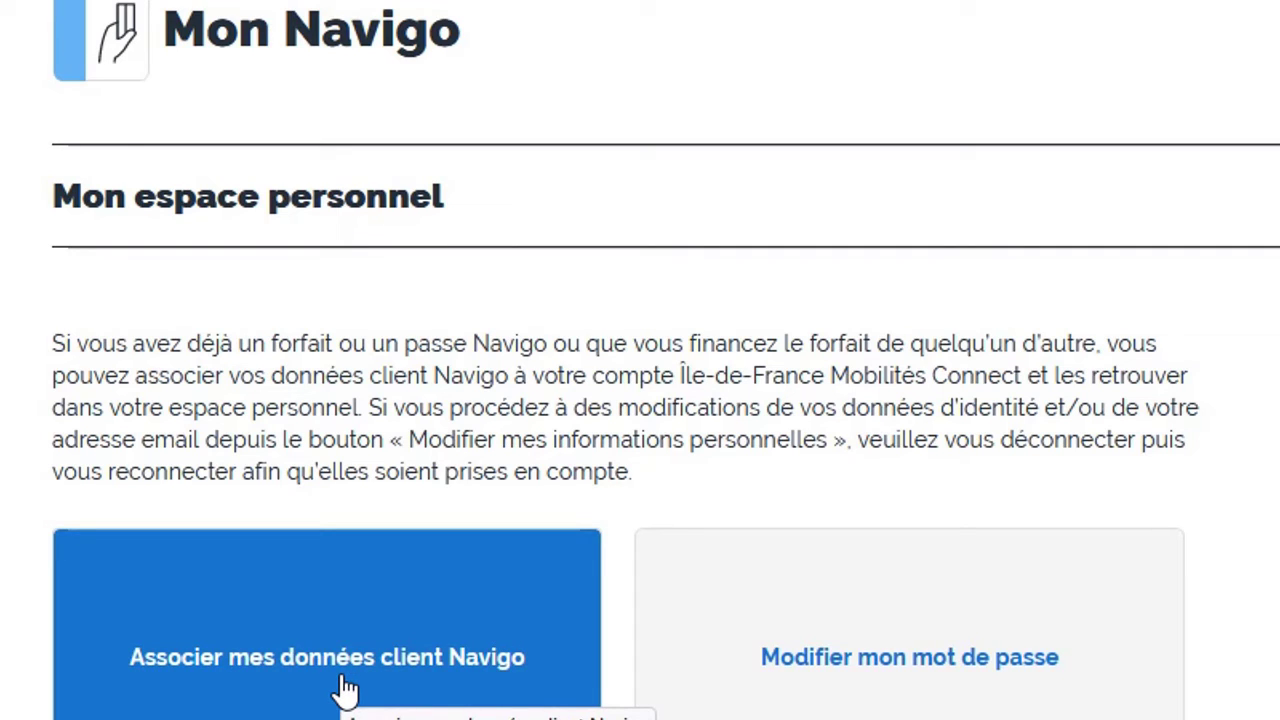
Open the 'Associer mes données client Navigo' form and return to it from the Navigo card picture
{"action": "left_click", "coordinate": [345, 688]}
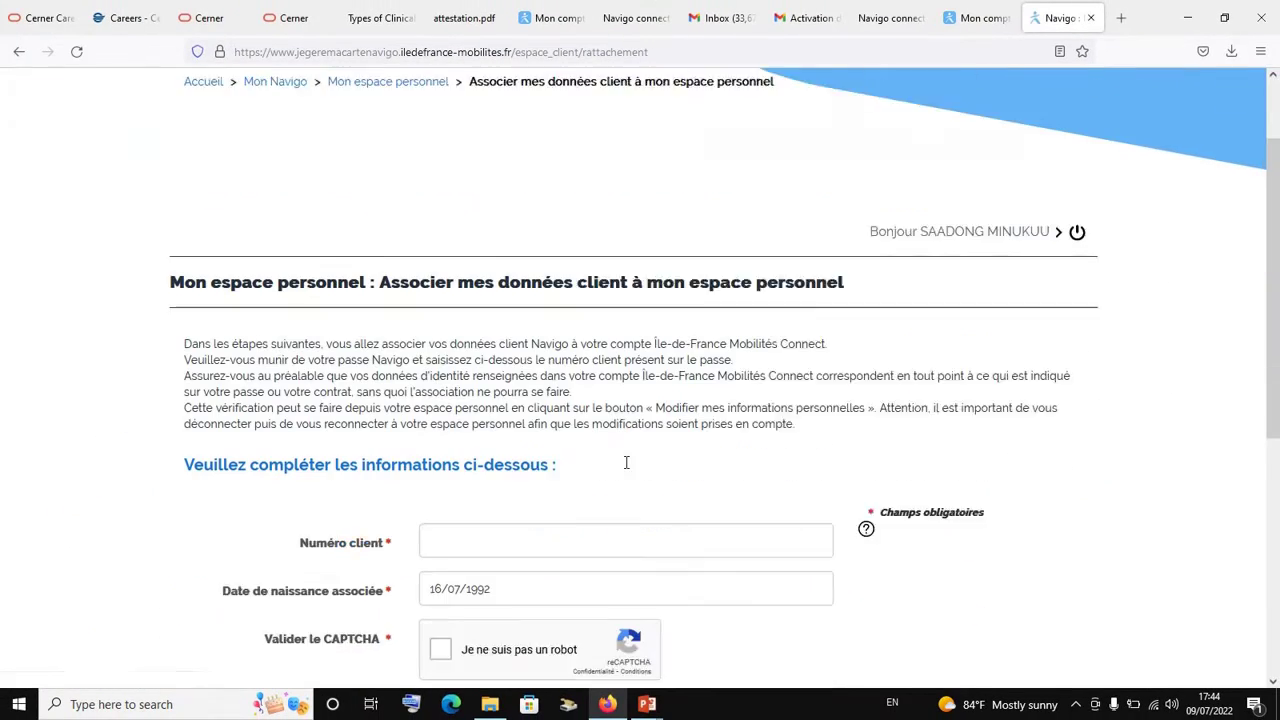
{"action": "scroll", "coordinate": [625, 462], "scroll_direction": "down", "scroll_amount": 3}
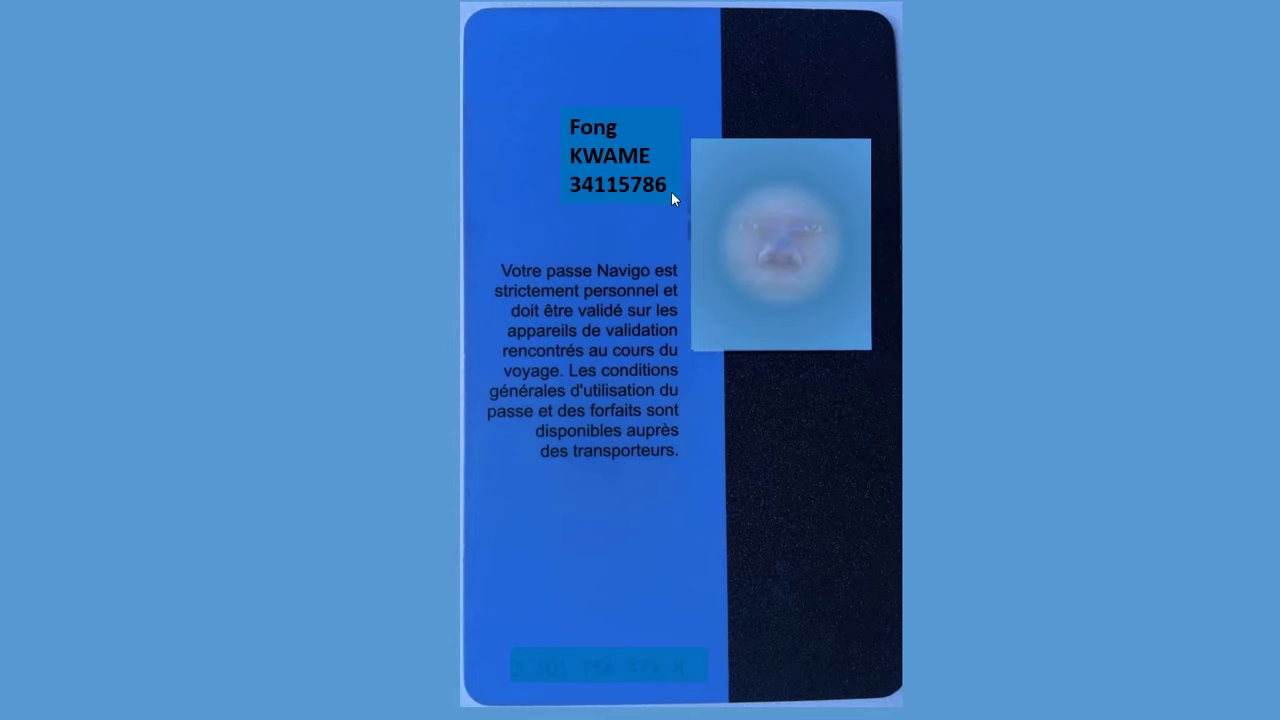
{"action": "key", "text": "super+d"}
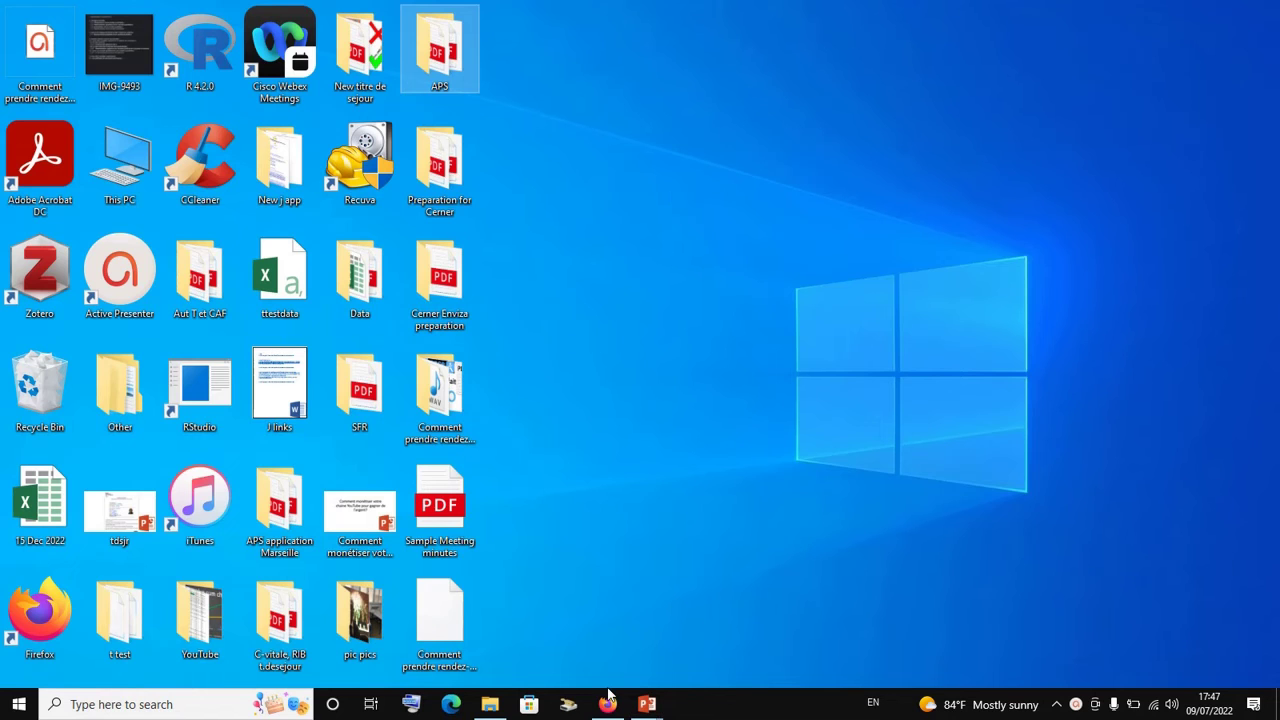
{"action": "left_click", "coordinate": [607, 704]}
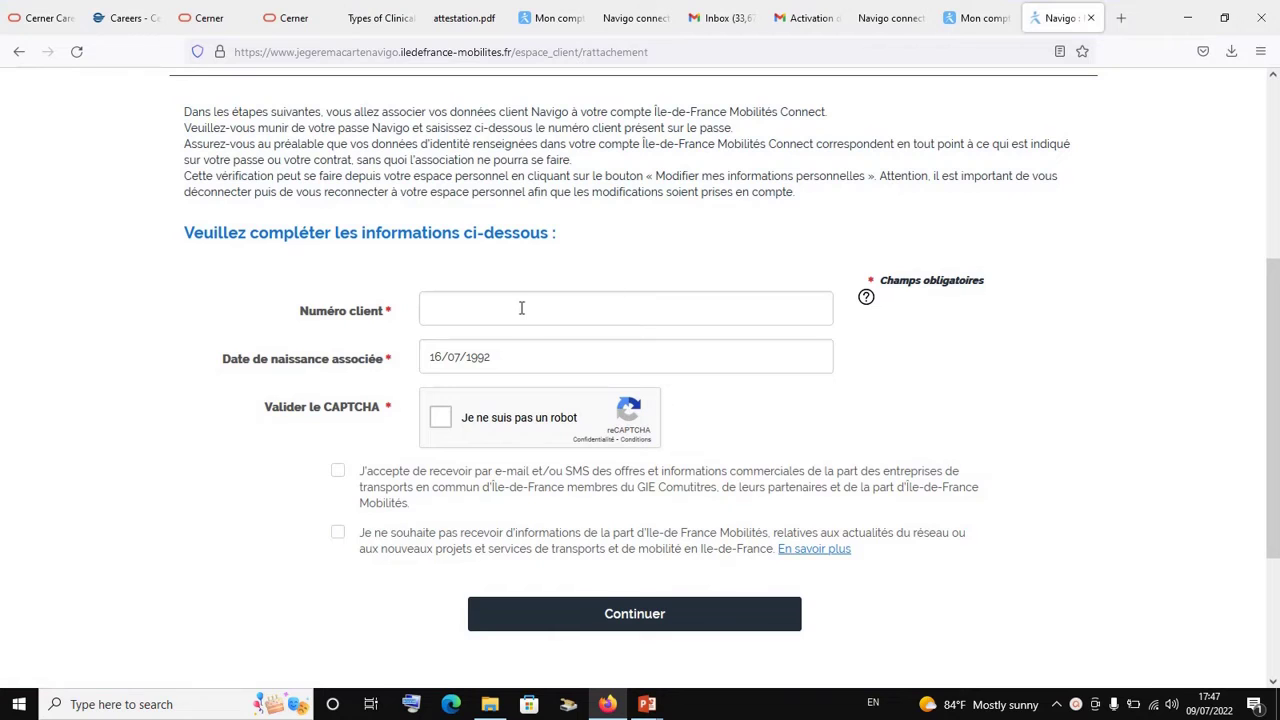
Enter the Navigo client number, removing the extra final digit that was mistyped
{"action": "left_click", "coordinate": [520, 305]}
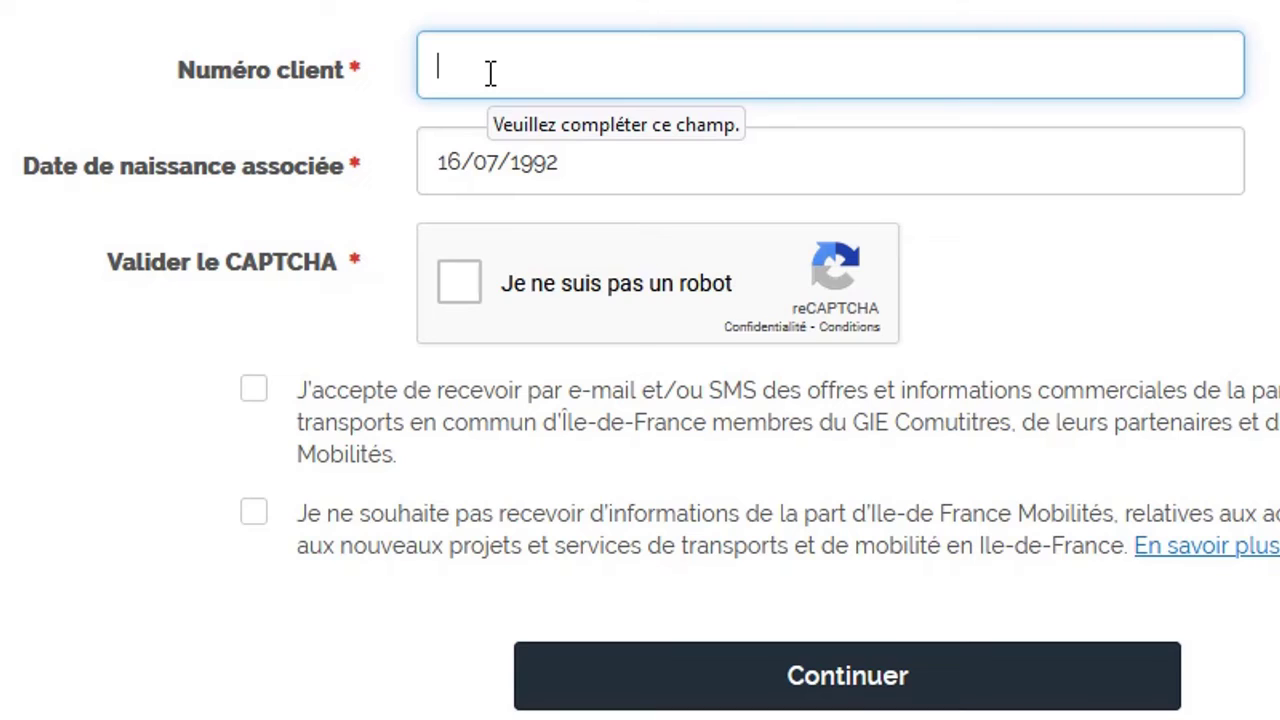
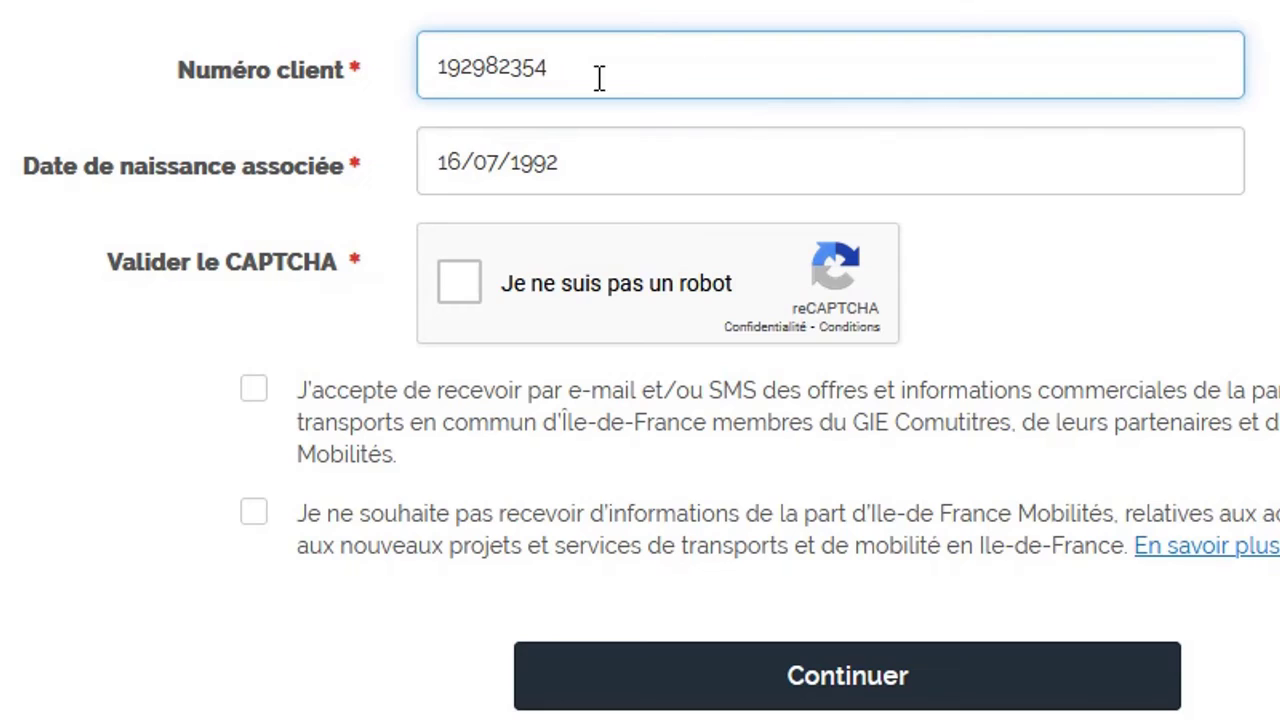
{"action": "left_click", "coordinate": [475, 61]}
{"action": "left_click", "coordinate": [487, 66]}
{"action": "left_click", "coordinate": [549, 68]}
{"action": "key", "text": "BackSpace"}
Pass the 'Je ne suis pas un robot' check, tick both consent boxes and submit with Continuer
{"action": "left_click", "coordinate": [558, 171]}
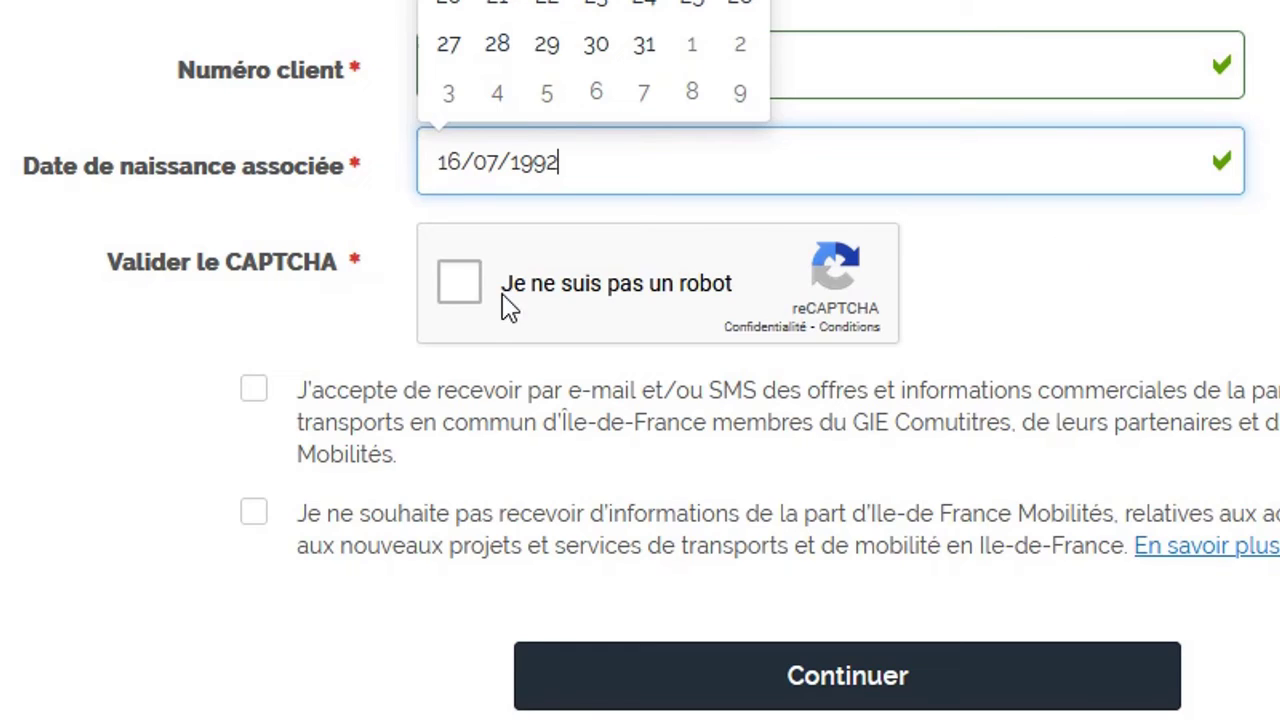
{"action": "left_click", "coordinate": [471, 299]}
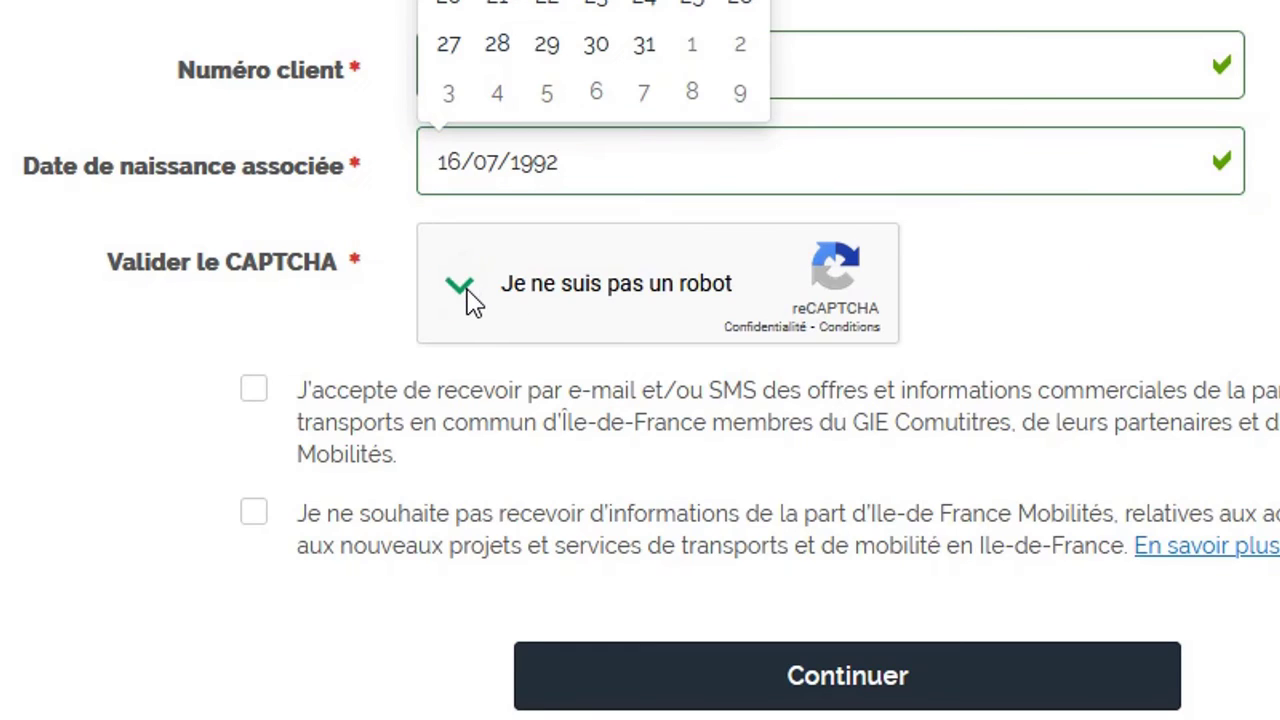
{"action": "left_click", "coordinate": [256, 391]}
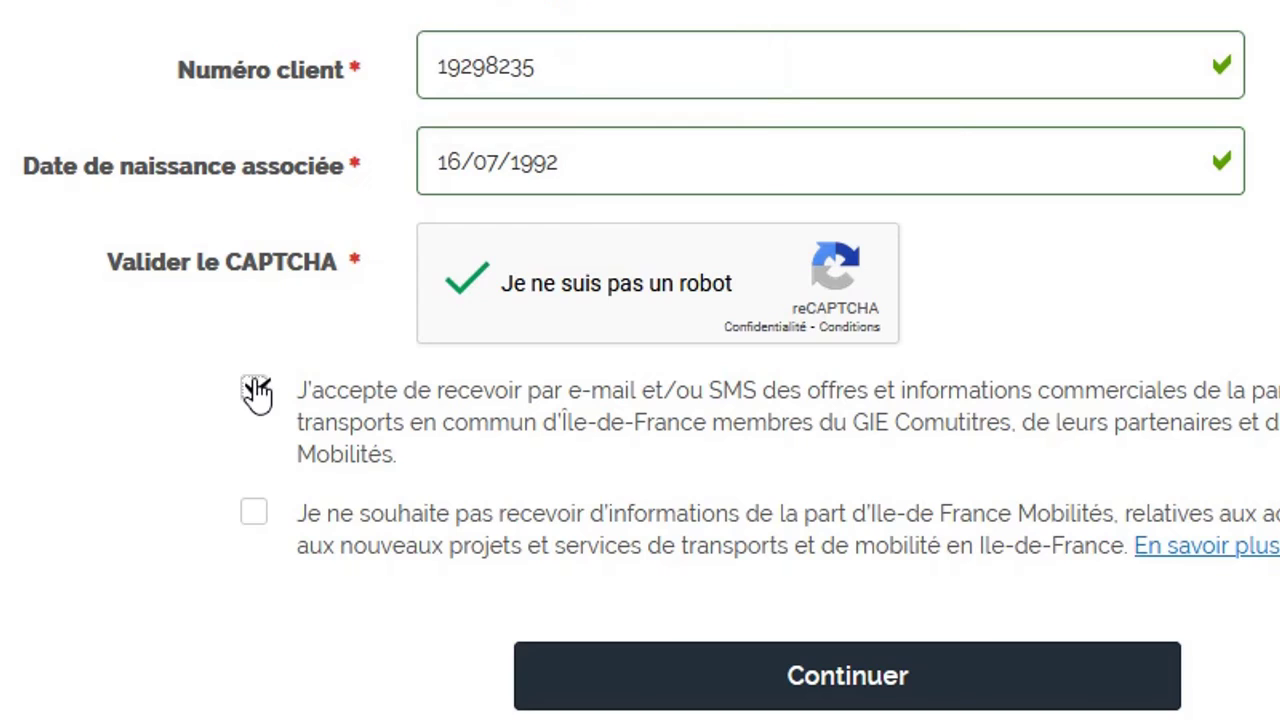
{"action": "left_click", "coordinate": [254, 516]}
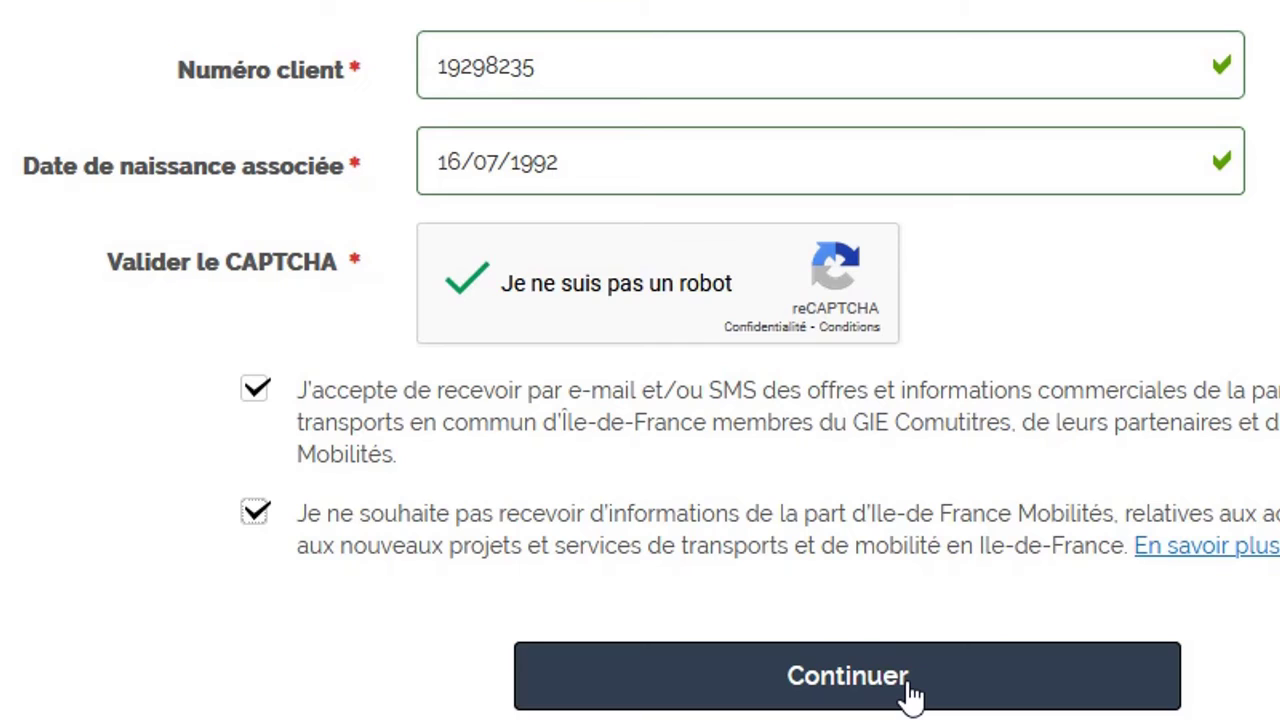
{"action": "left_click", "coordinate": [986, 674]}
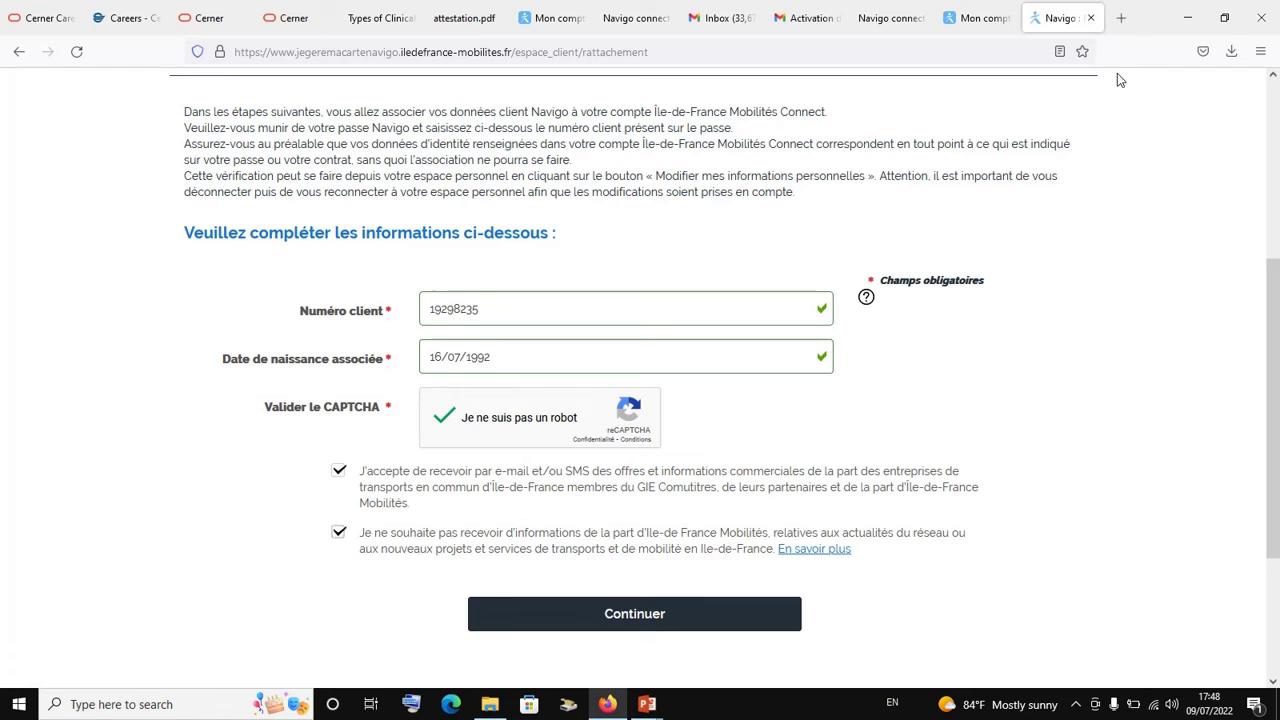
{"action": "scroll", "coordinate": [1094, 283], "scroll_direction": "down", "scroll_amount": 1}
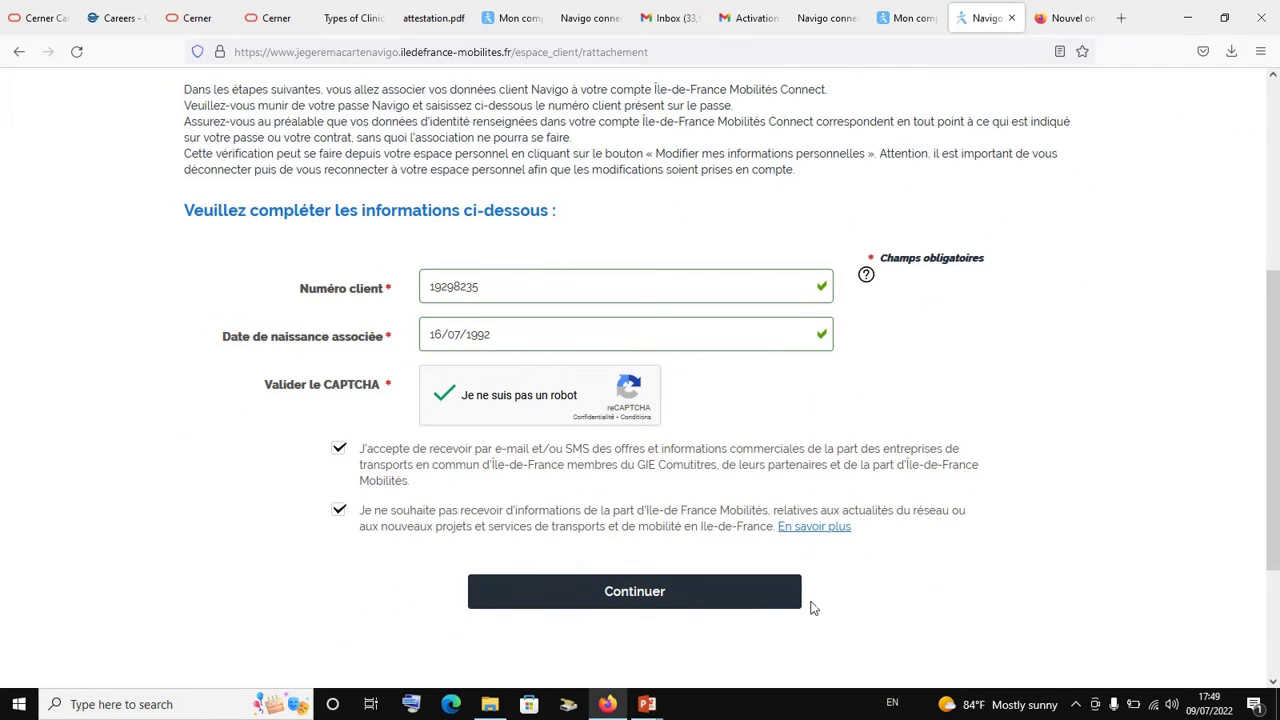
{"action": "scroll", "coordinate": [1035, 240], "scroll_direction": "up", "scroll_amount": 2}
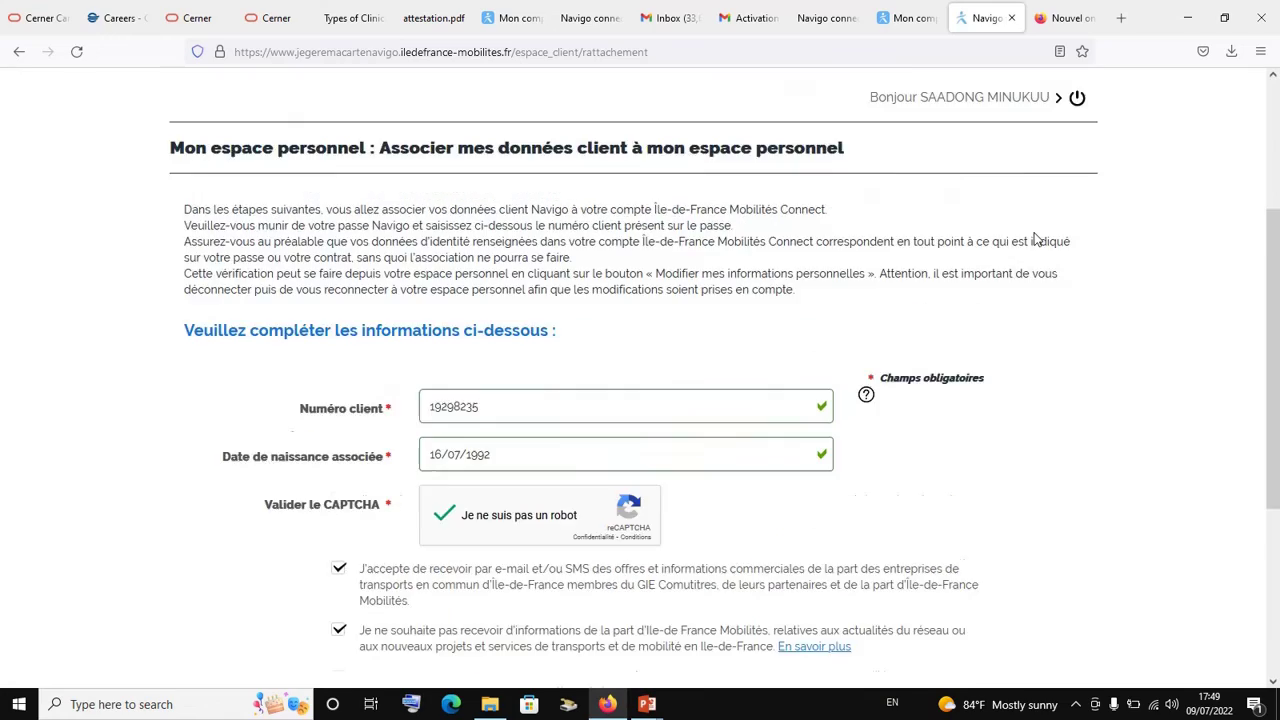
{"action": "scroll", "coordinate": [1035, 240], "scroll_direction": "up", "scroll_amount": 2}
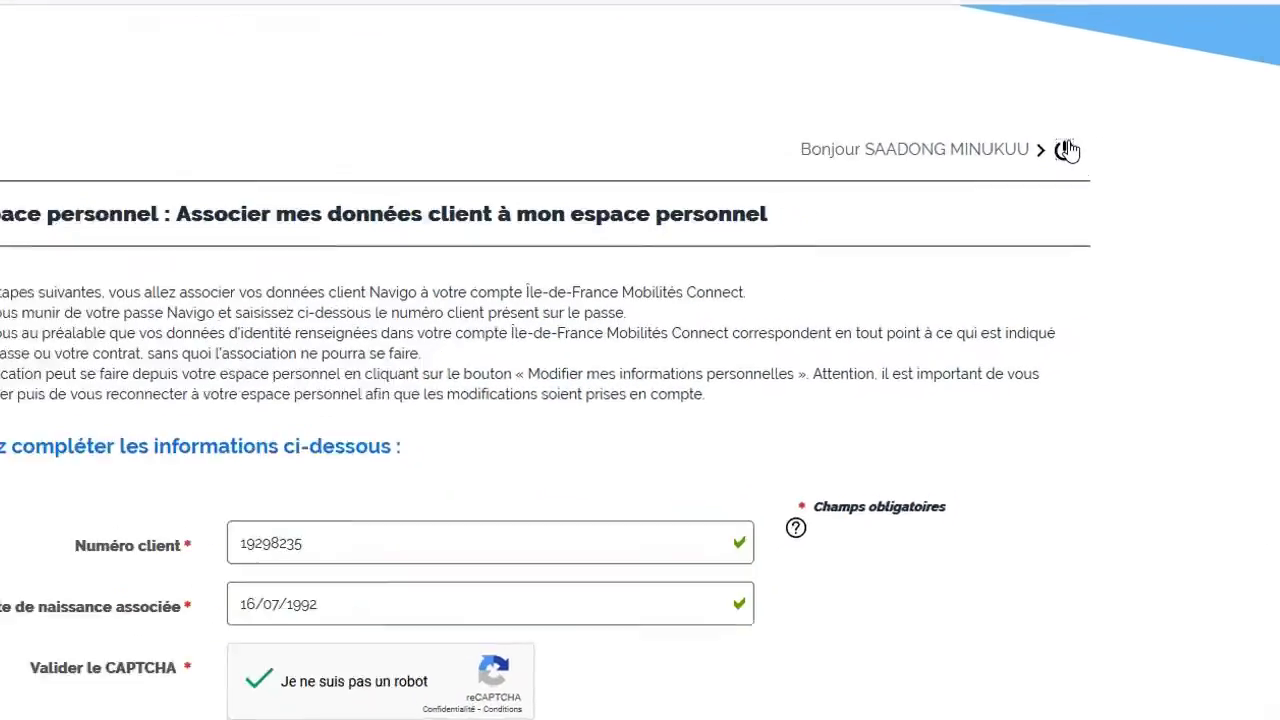
Log out of the personal space and go back to the Mon Navigo sign-in page
{"action": "left_click", "coordinate": [1066, 150]}
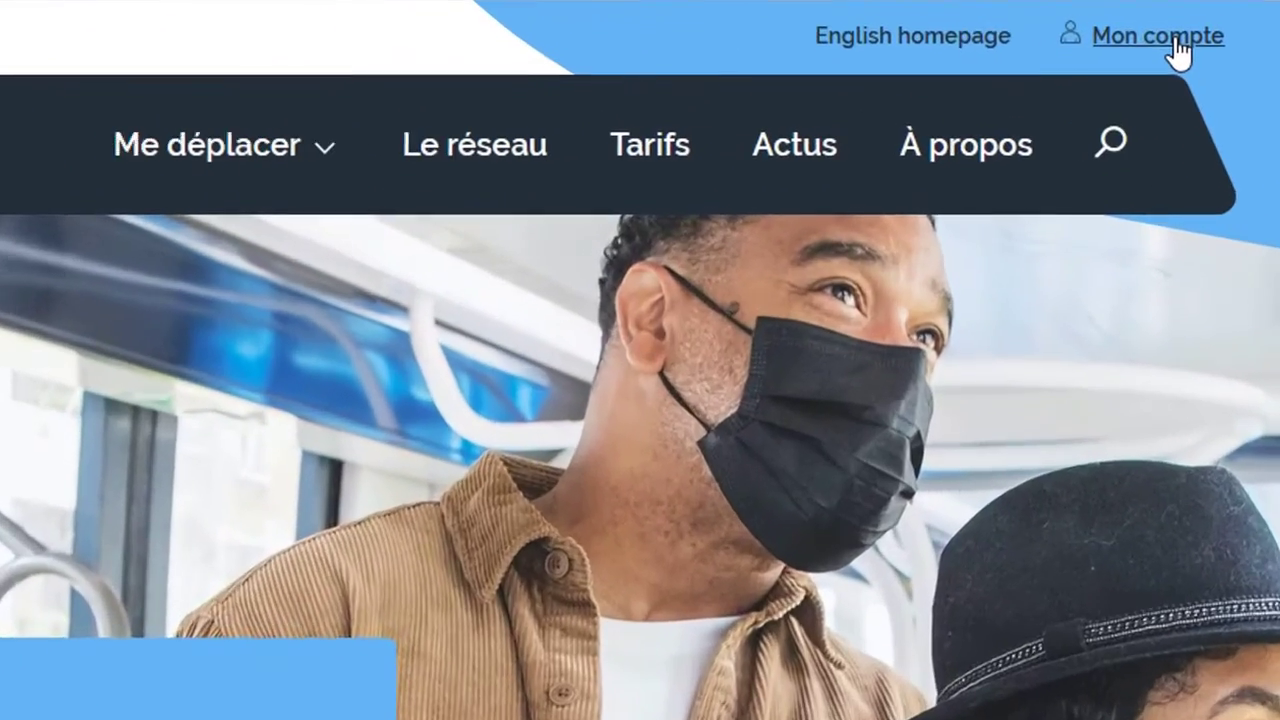
{"action": "left_click", "coordinate": [1178, 42]}
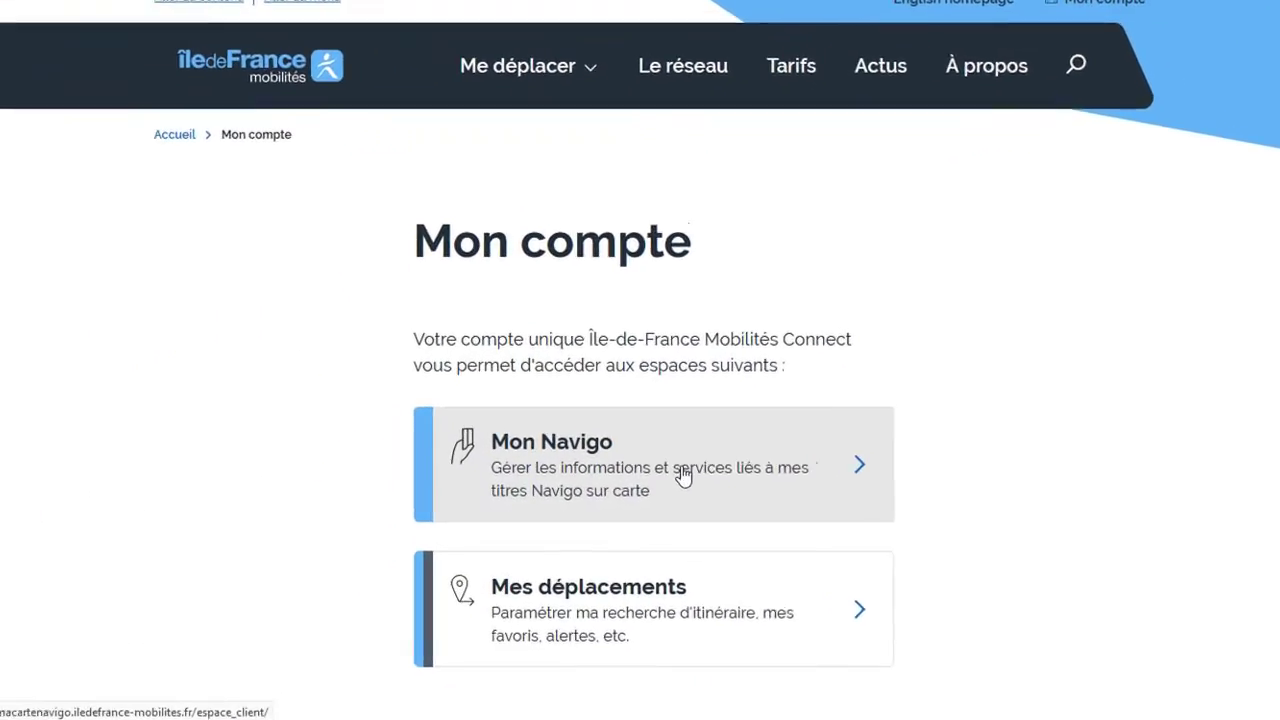
{"action": "left_click", "coordinate": [683, 476]}
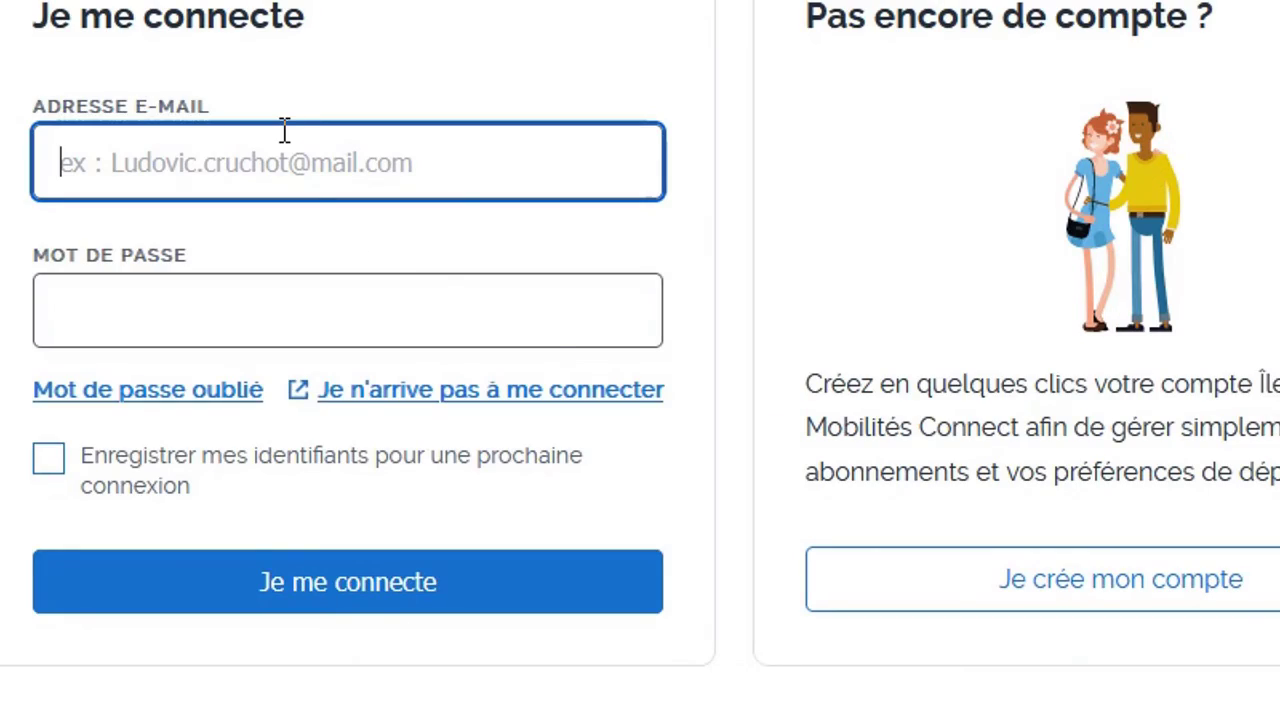
Sign in again with the account's e-mail address and password
{"action": "type", "text": "saa"}
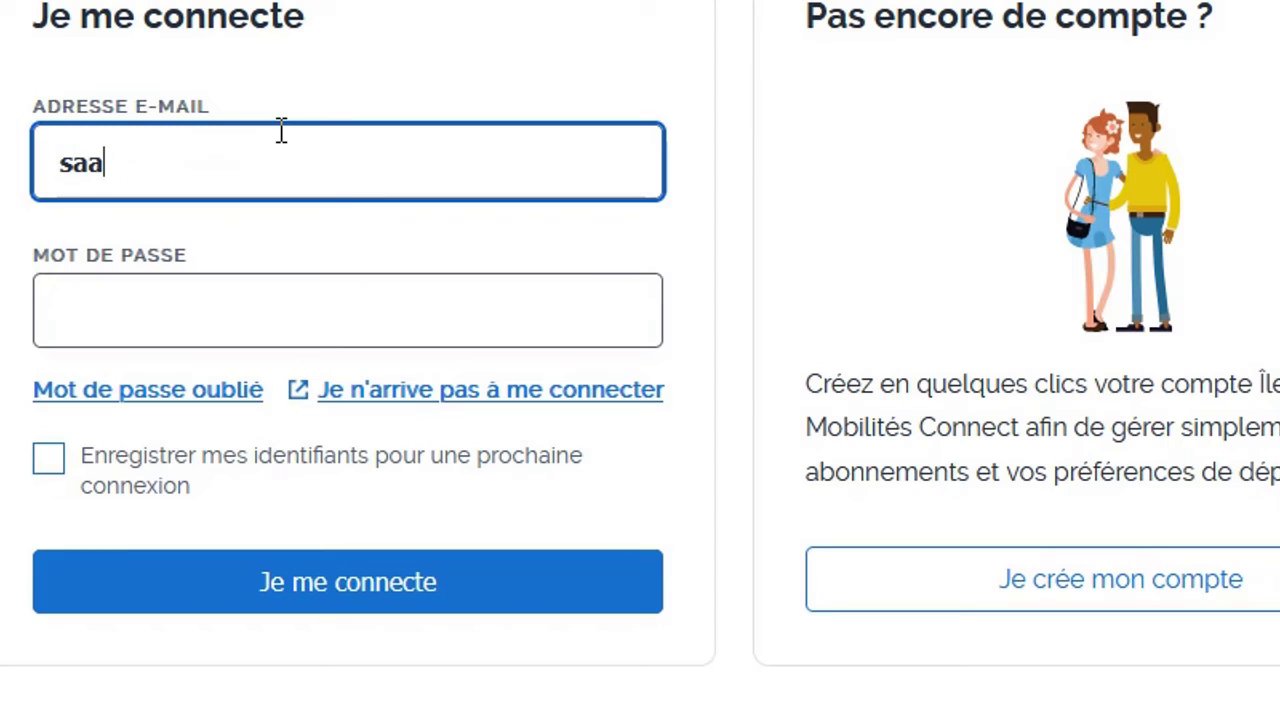
{"action": "key", "text": "BackSpace"}
{"action": "key", "text": "BackSpace"}
{"action": "key", "text": "BackSpace"}
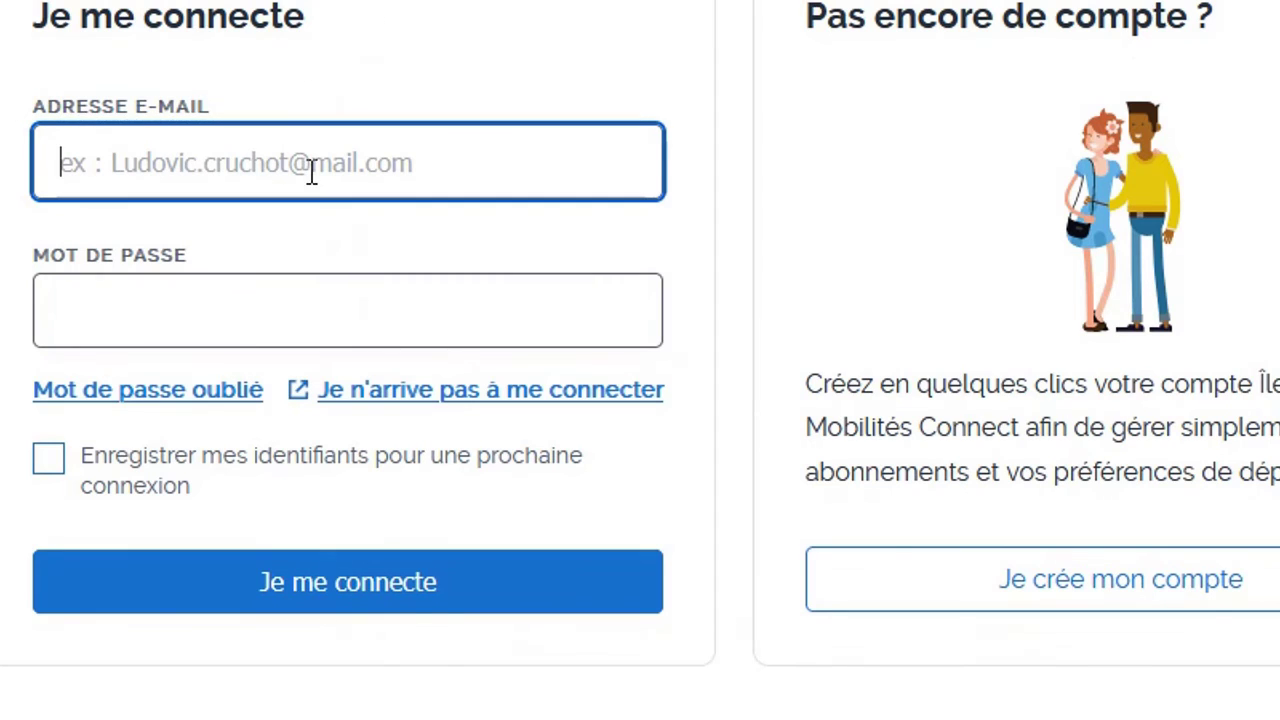
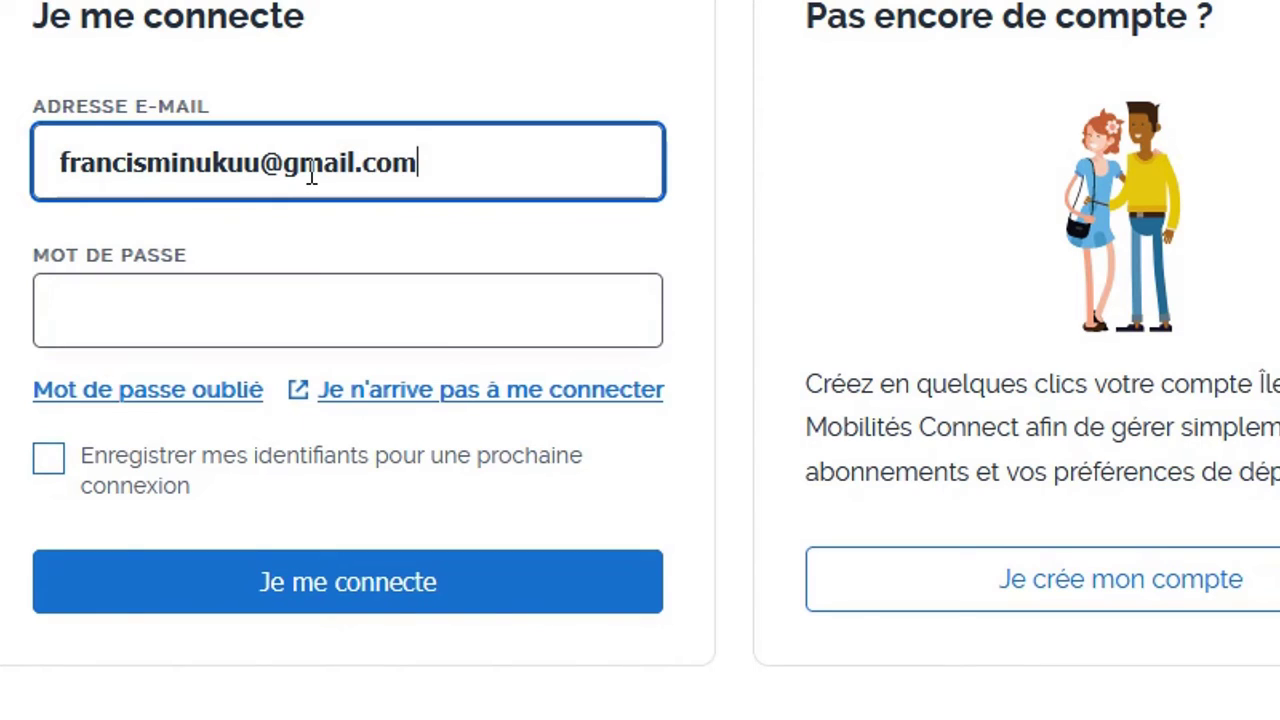
{"action": "left_click", "coordinate": [115, 337]}
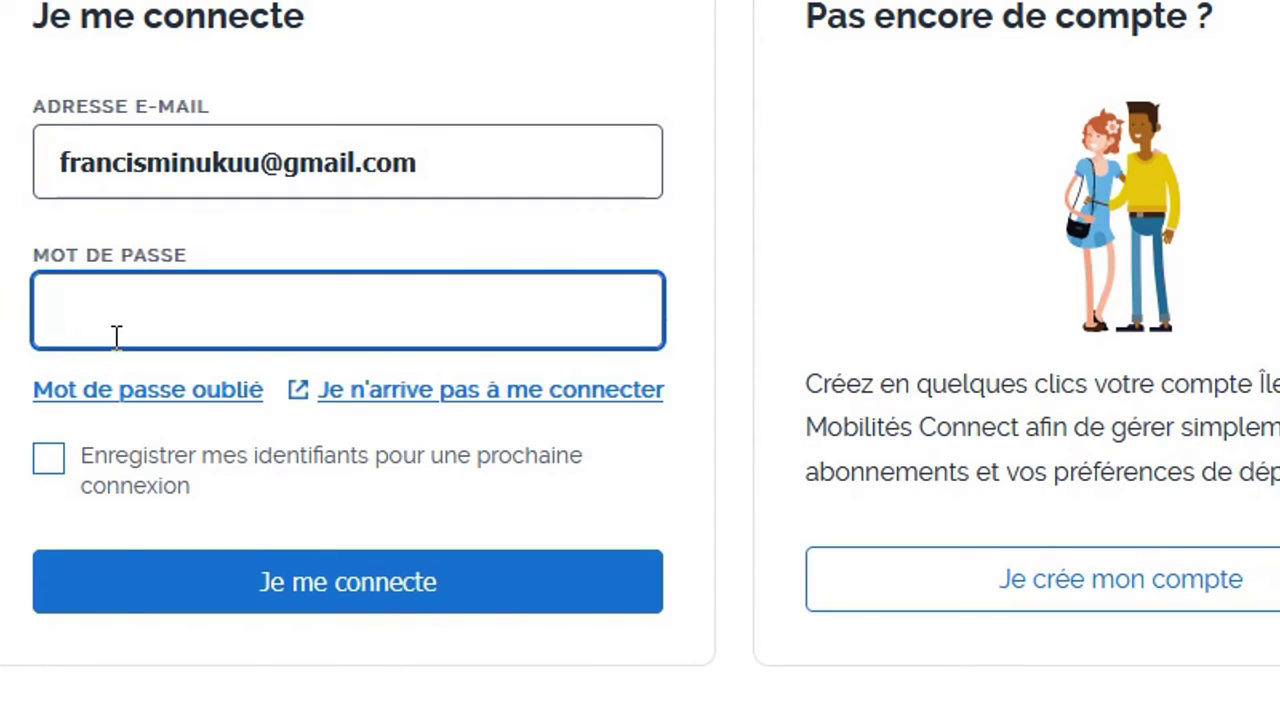
{"action": "type", "text": "••••••••••"}
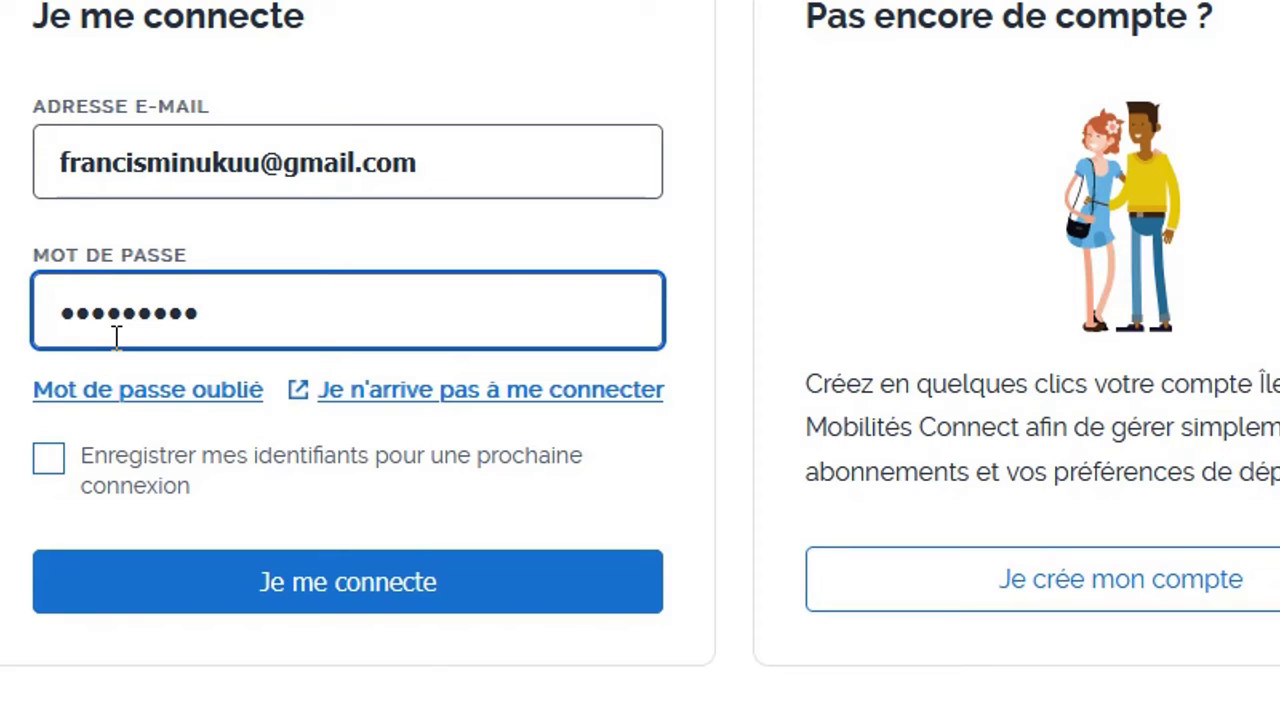
{"action": "type", "text": "••••••"}
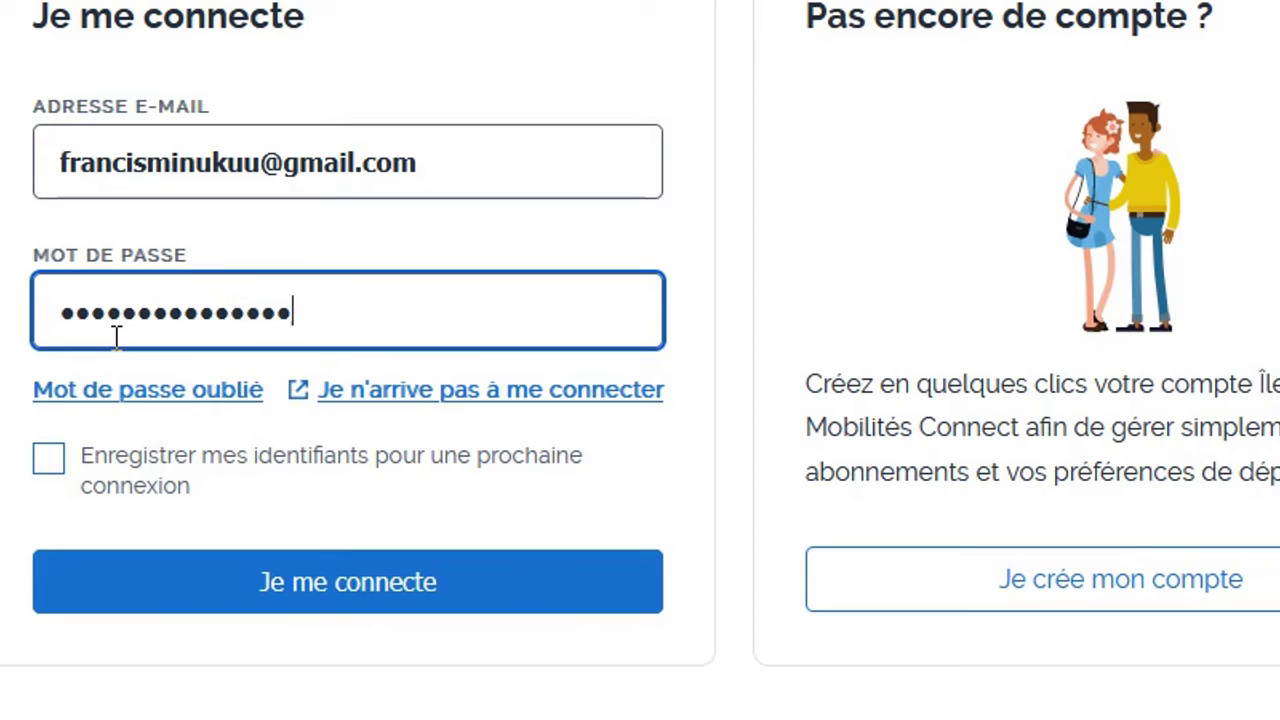
{"action": "type", "text": "•"}
{"action": "left_click", "coordinate": [287, 598]}
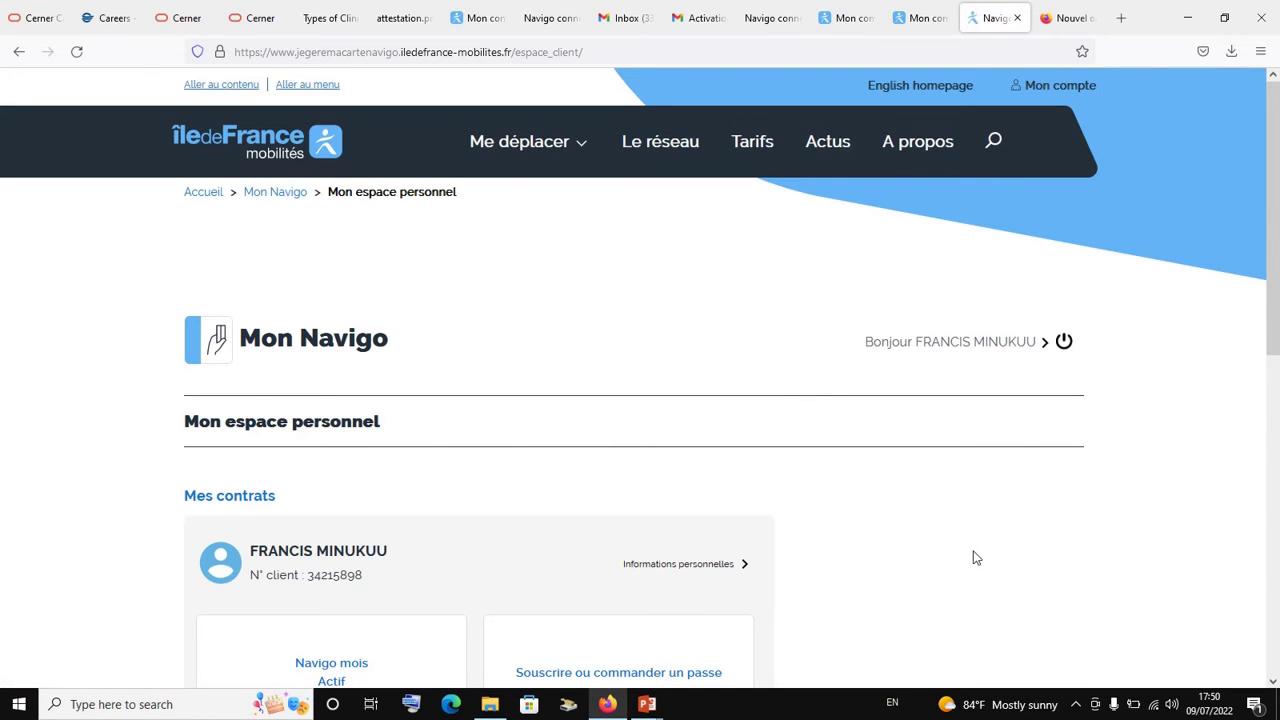
Open the active Navigo mois contract under Mes contrats to view its details (01/07/2022–31/07/2022, zones 1–5)
{"action": "scroll", "coordinate": [975, 558], "scroll_direction": "down", "scroll_amount": 1}
{"action": "scroll", "coordinate": [978, 559], "scroll_direction": "down", "scroll_amount": 2}
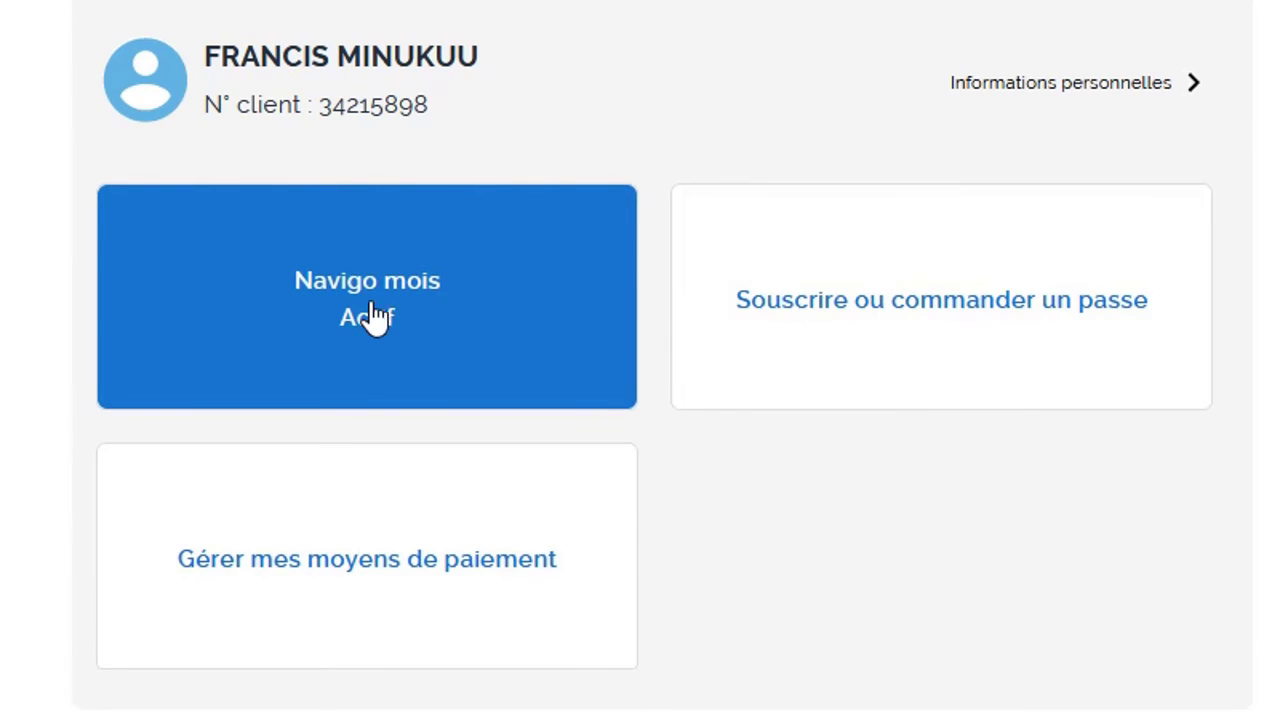
{"action": "left_click", "coordinate": [465, 323]}
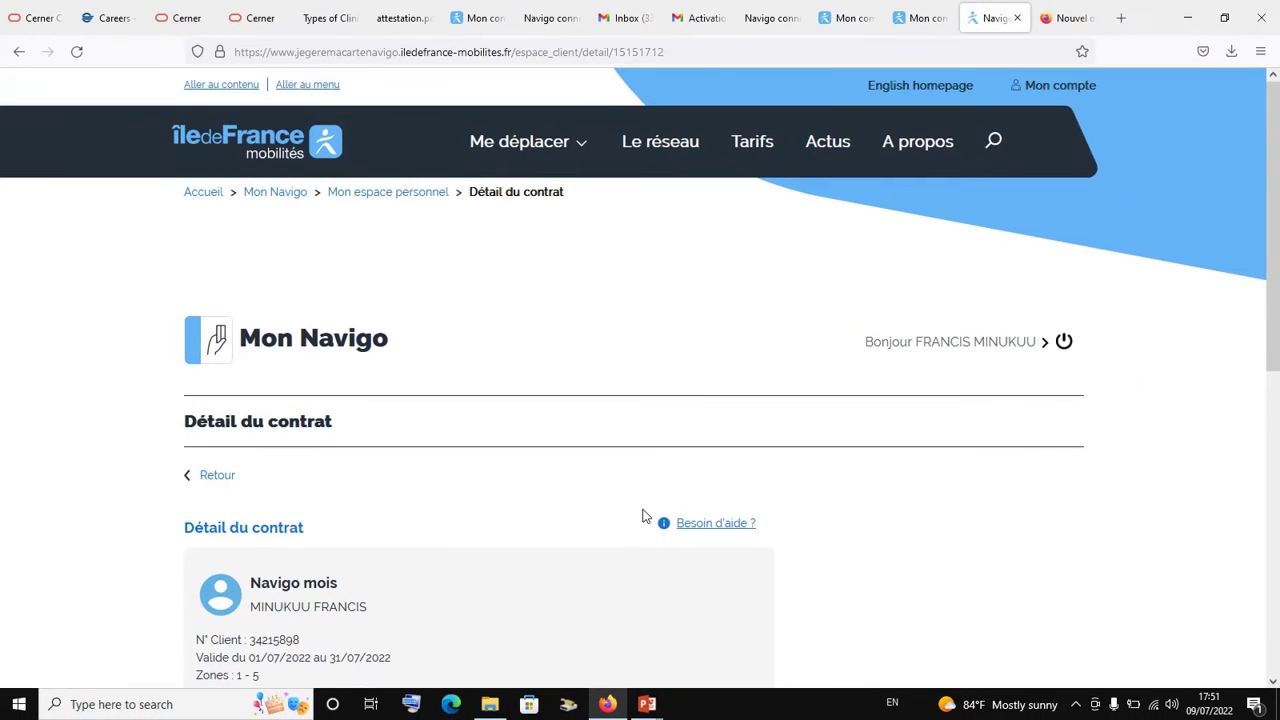
{"action": "scroll", "coordinate": [645, 515], "scroll_direction": "down", "scroll_amount": 3}
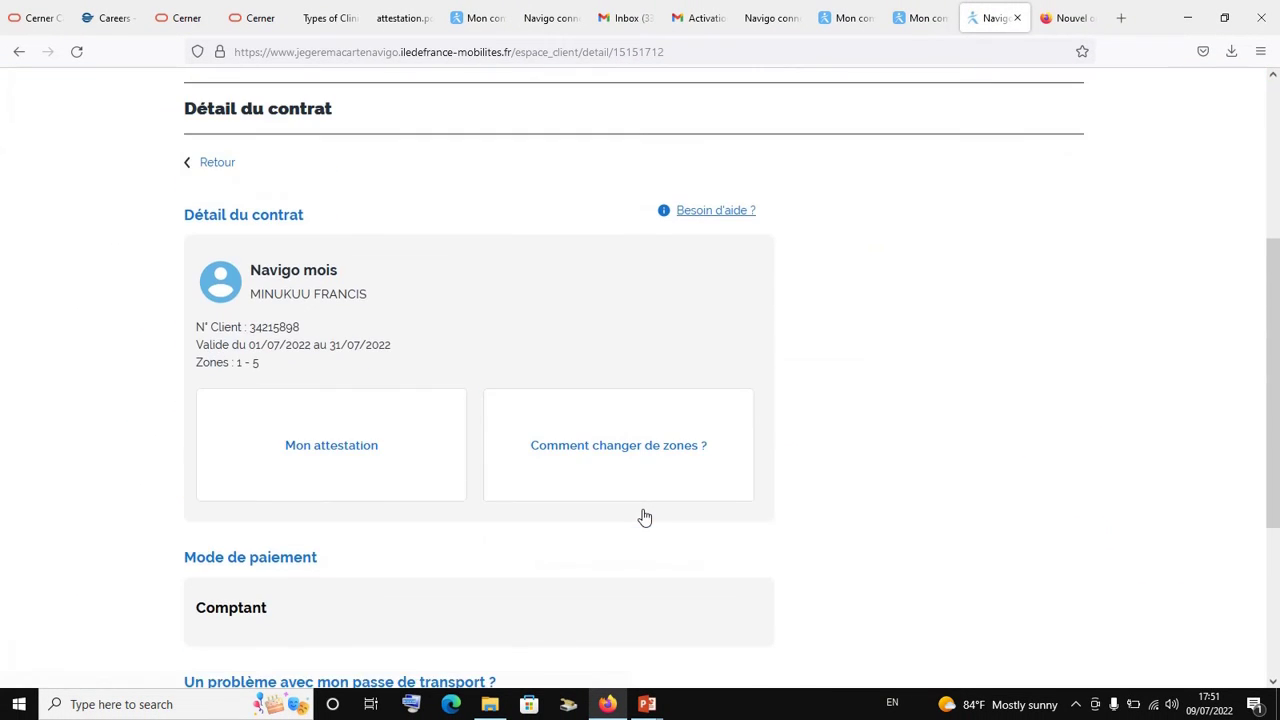
{"action": "scroll", "coordinate": [645, 517], "scroll_direction": "down", "scroll_amount": 1}
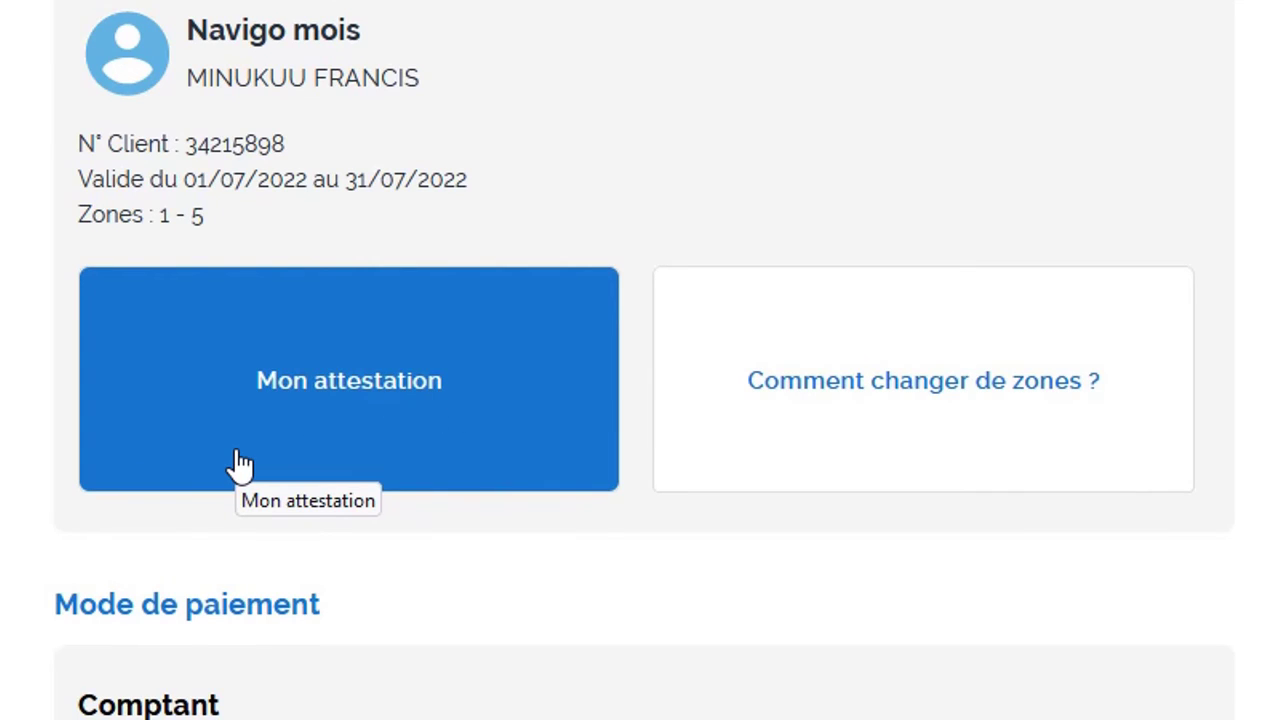
Download the attestation for 1er janvier 2022 to 31 juillet 2022 from Mon attestation
{"action": "left_click", "coordinate": [300, 437]}
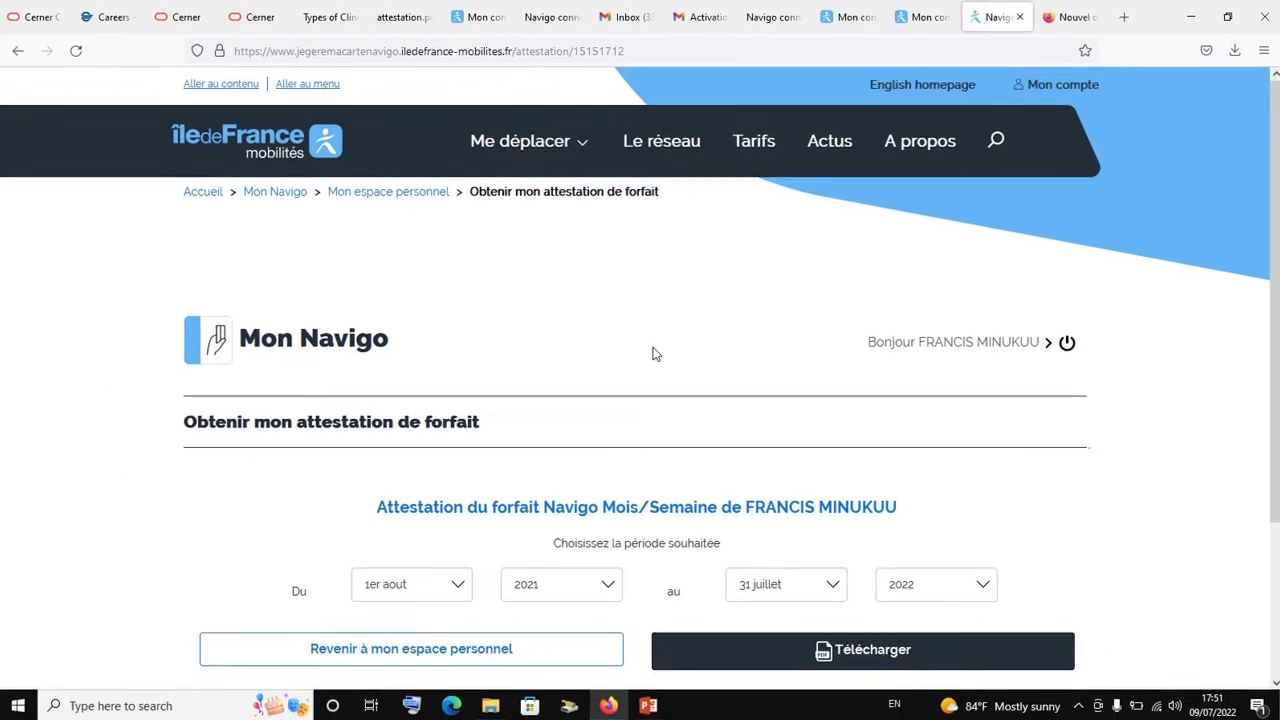
{"action": "scroll", "coordinate": [652, 351], "scroll_direction": "down", "scroll_amount": 3}
{"action": "scroll", "coordinate": [644, 569], "scroll_direction": "down", "scroll_amount": 1}
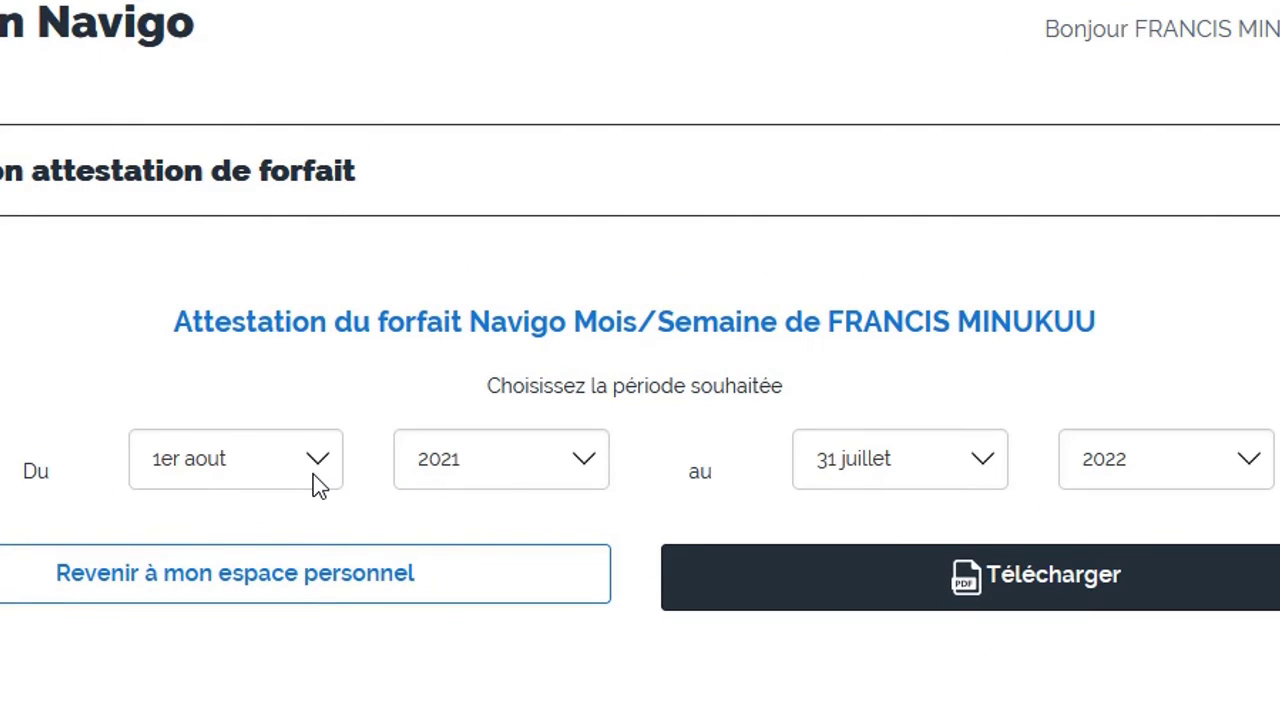
{"action": "left_click", "coordinate": [313, 474]}
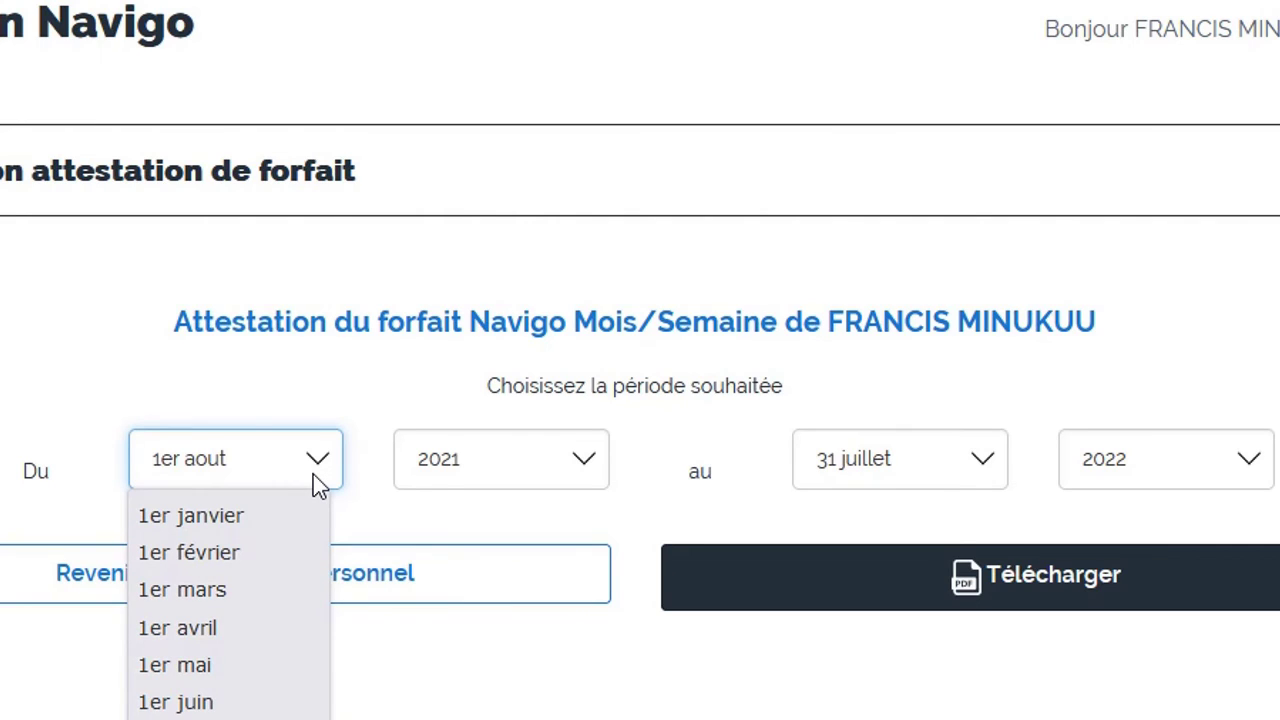
{"action": "left_click", "coordinate": [244, 528]}
{"action": "left_click", "coordinate": [595, 467]}
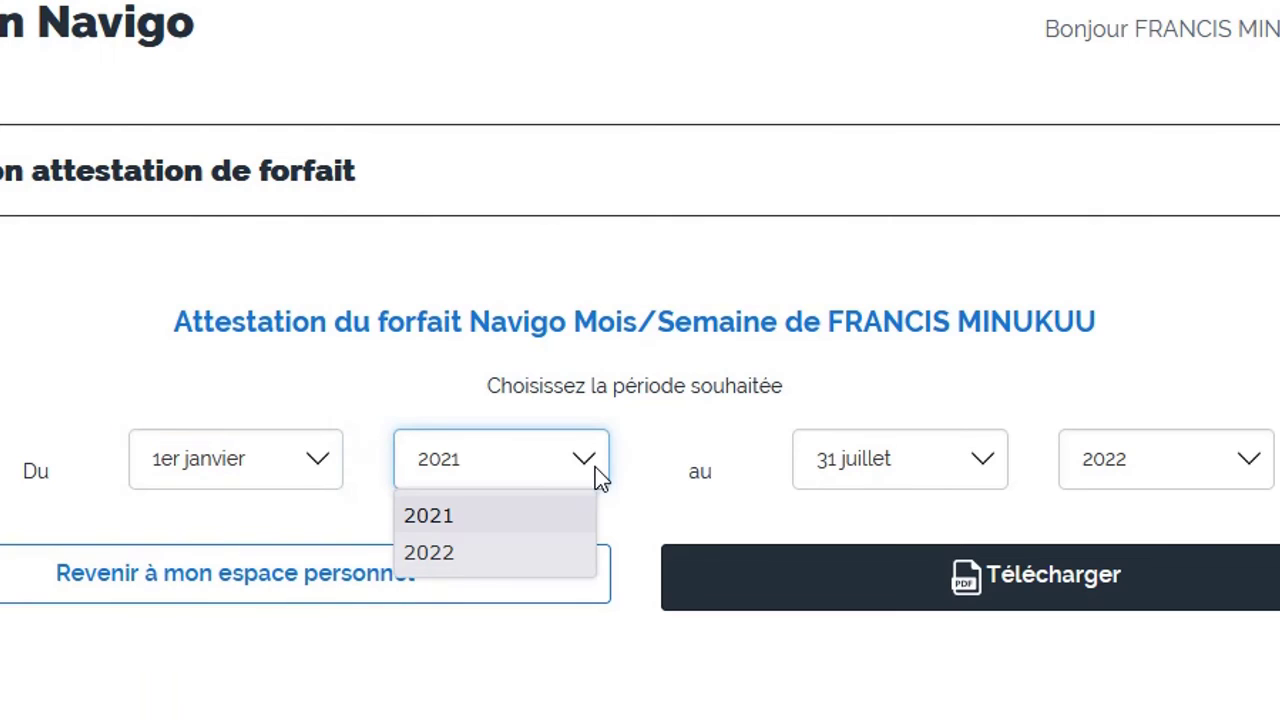
{"action": "left_click", "coordinate": [487, 549]}
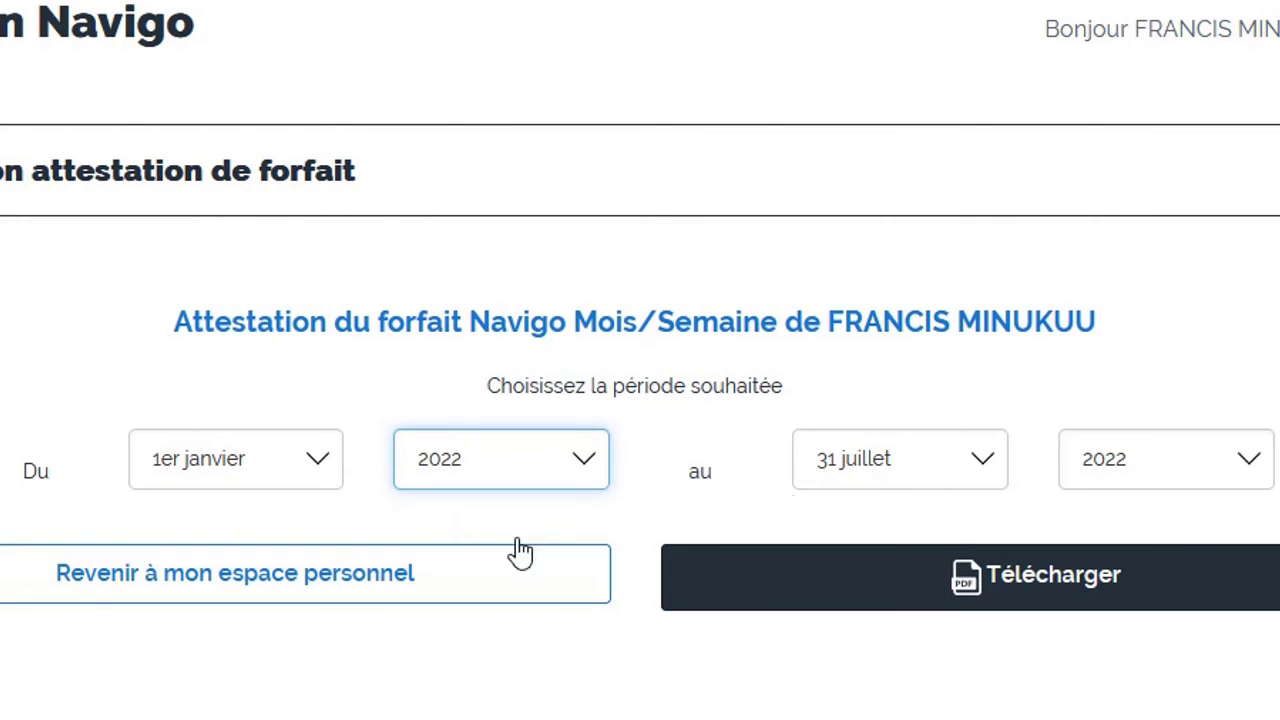
{"action": "left_click", "coordinate": [971, 459]}
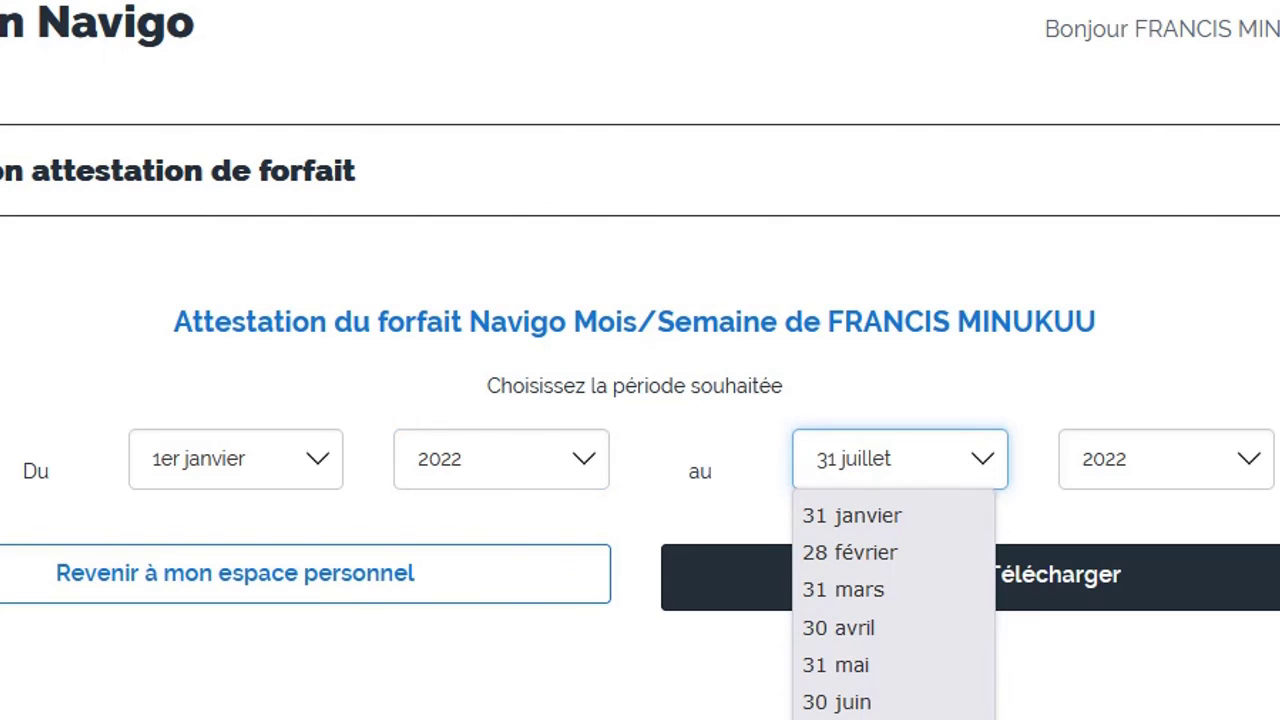
{"action": "left_click", "coordinate": [971, 459]}
{"action": "left_click", "coordinate": [1012, 585]}
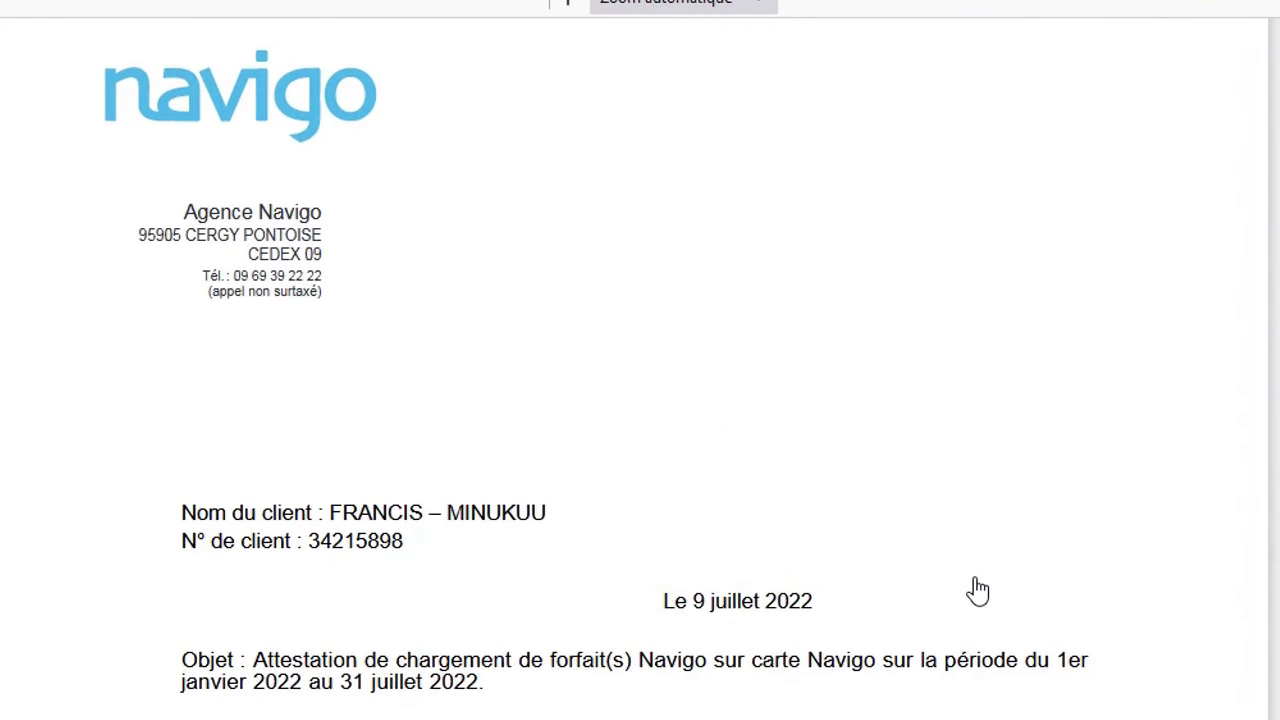
Scroll through attestation.pdf to read the client details and the March–July 2022 Navigo mois charges
{"action": "scroll", "coordinate": [978, 590], "scroll_direction": "down", "scroll_amount": 5}
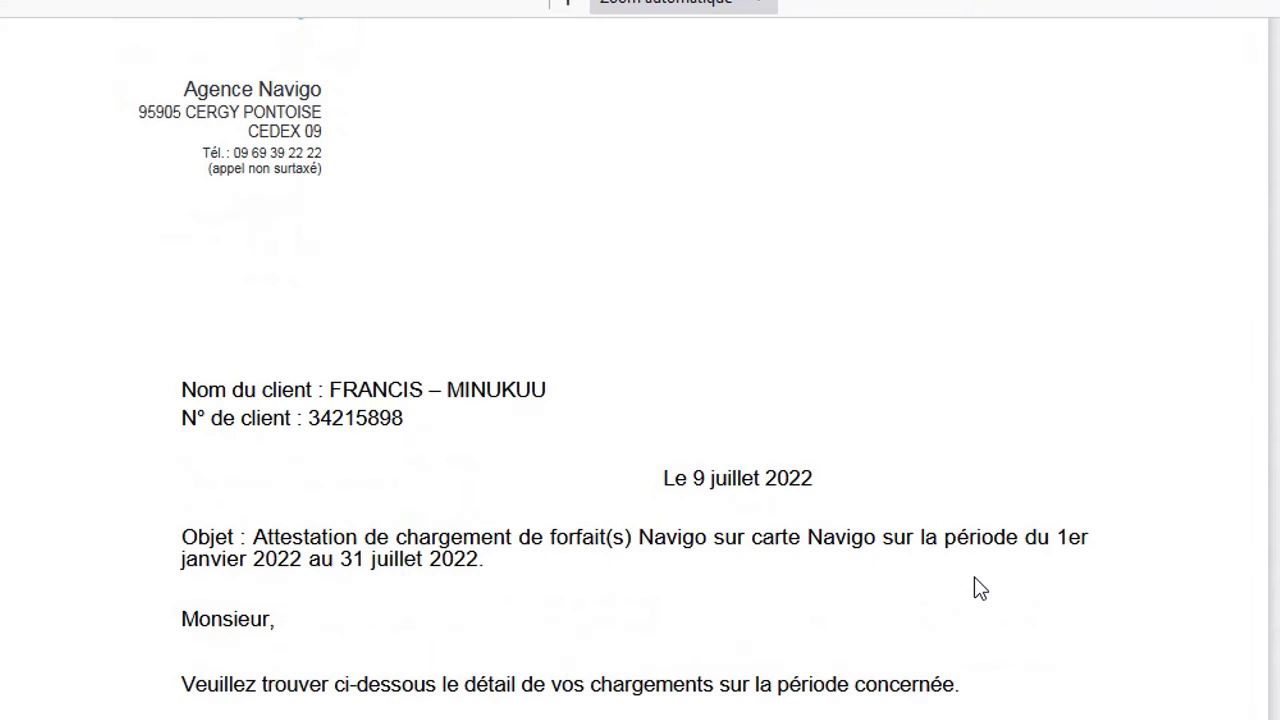
{"action": "scroll", "coordinate": [978, 590], "scroll_direction": "down", "scroll_amount": 3}
{"action": "scroll", "coordinate": [978, 590], "scroll_direction": "up", "scroll_amount": 2}
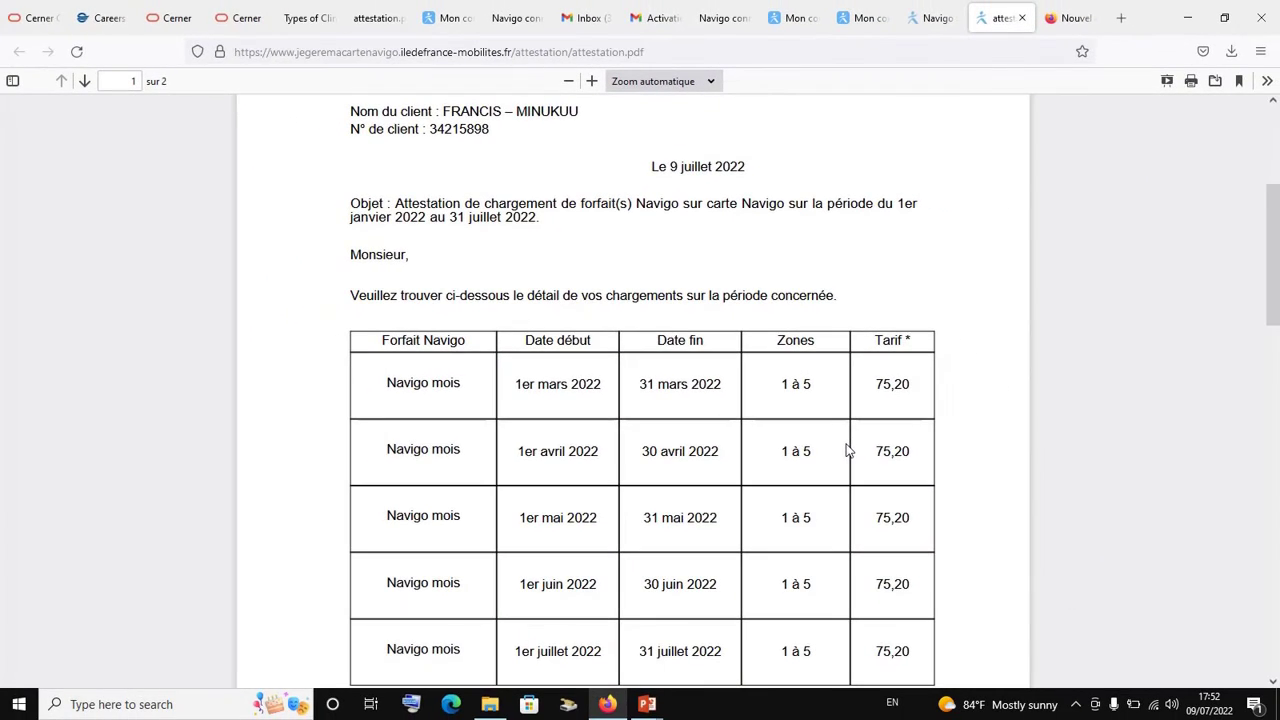
{"action": "scroll", "coordinate": [846, 451], "scroll_direction": "up", "scroll_amount": 2}
{"action": "scroll", "coordinate": [846, 450], "scroll_direction": "up", "scroll_amount": 3}
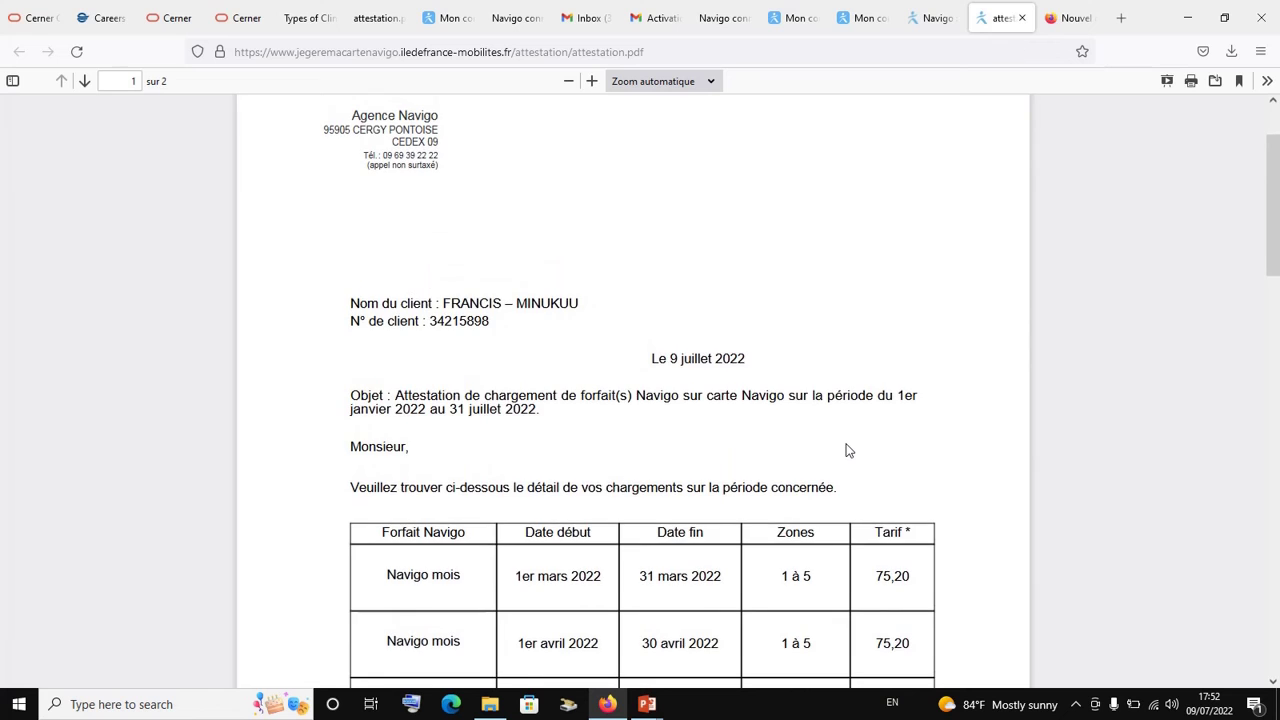
{"action": "scroll", "coordinate": [846, 450], "scroll_direction": "down", "scroll_amount": 6}
{"action": "scroll", "coordinate": [846, 450], "scroll_direction": "down", "scroll_amount": 2}
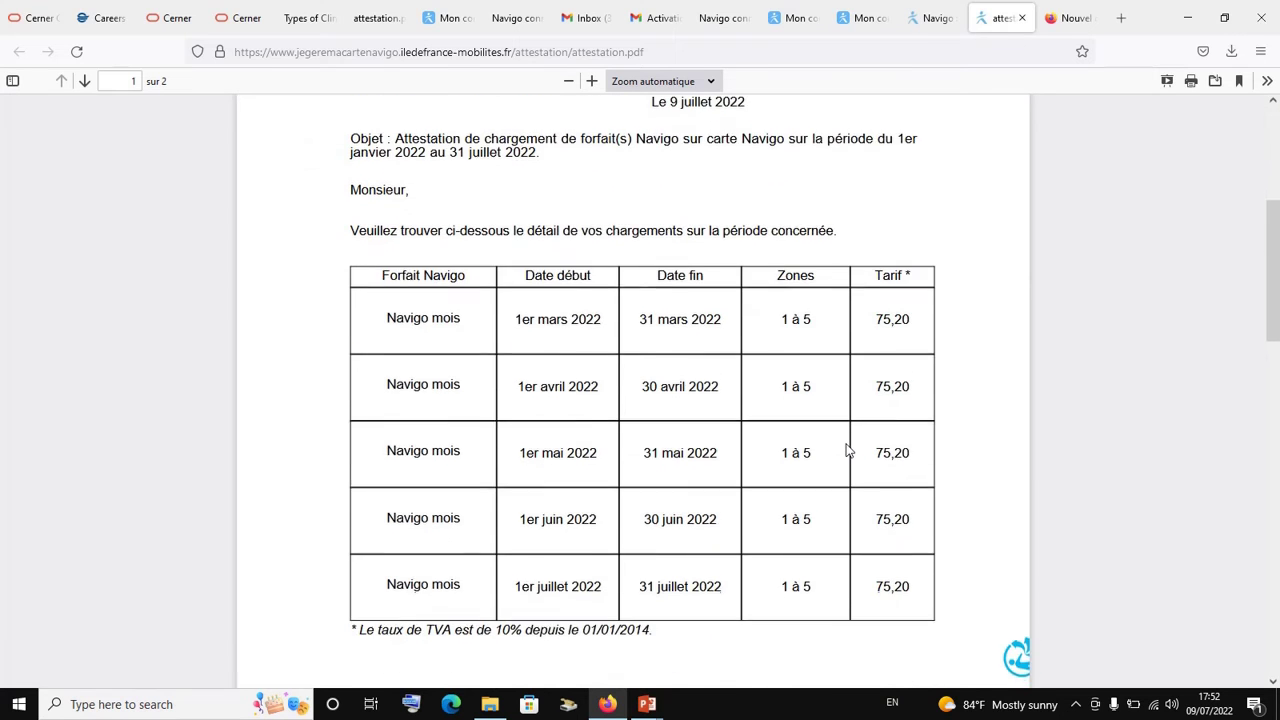